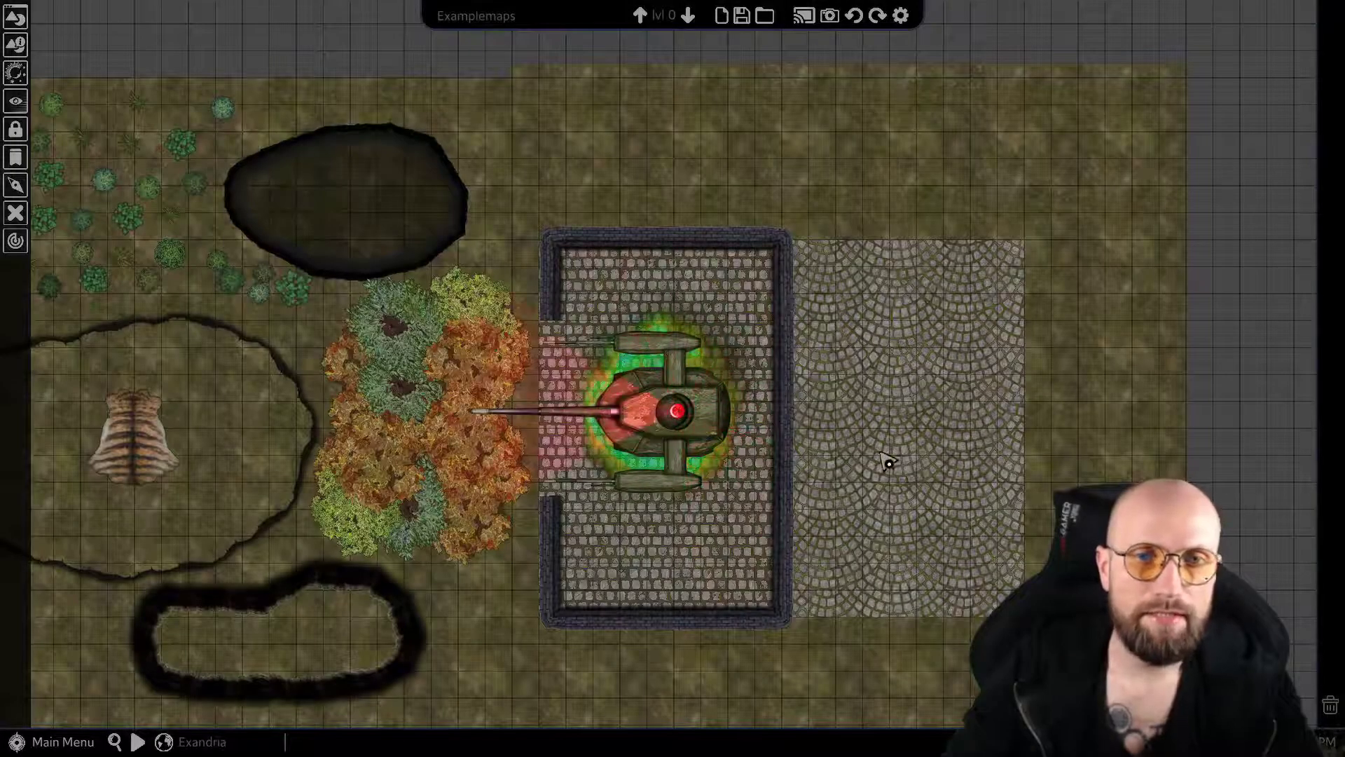
pyautogui.moveTo(553, 273); pyautogui.dragTo(618, 247, button='right')
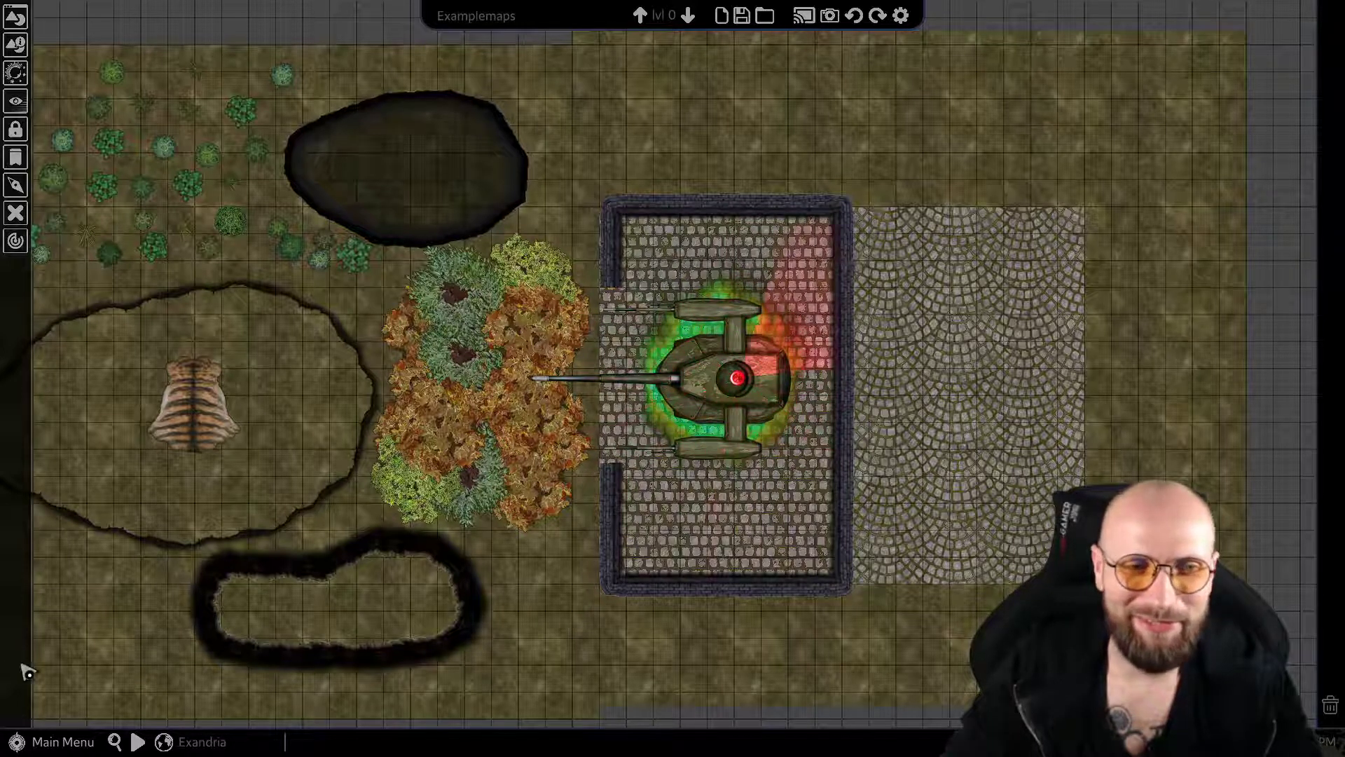
pyautogui.scroll(1, 159, 495)
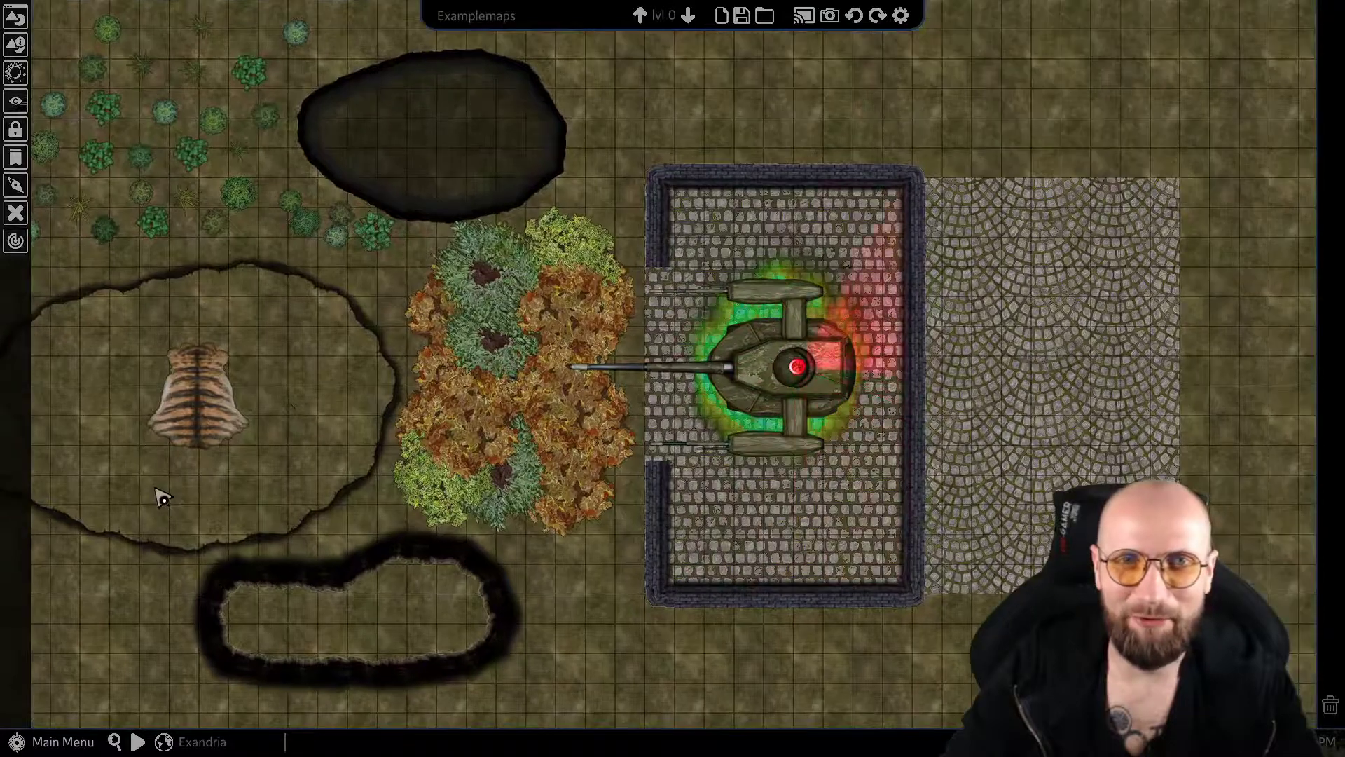
pyautogui.scroll(1, 255, 456)
pyautogui.scroll(1, 370, 435)
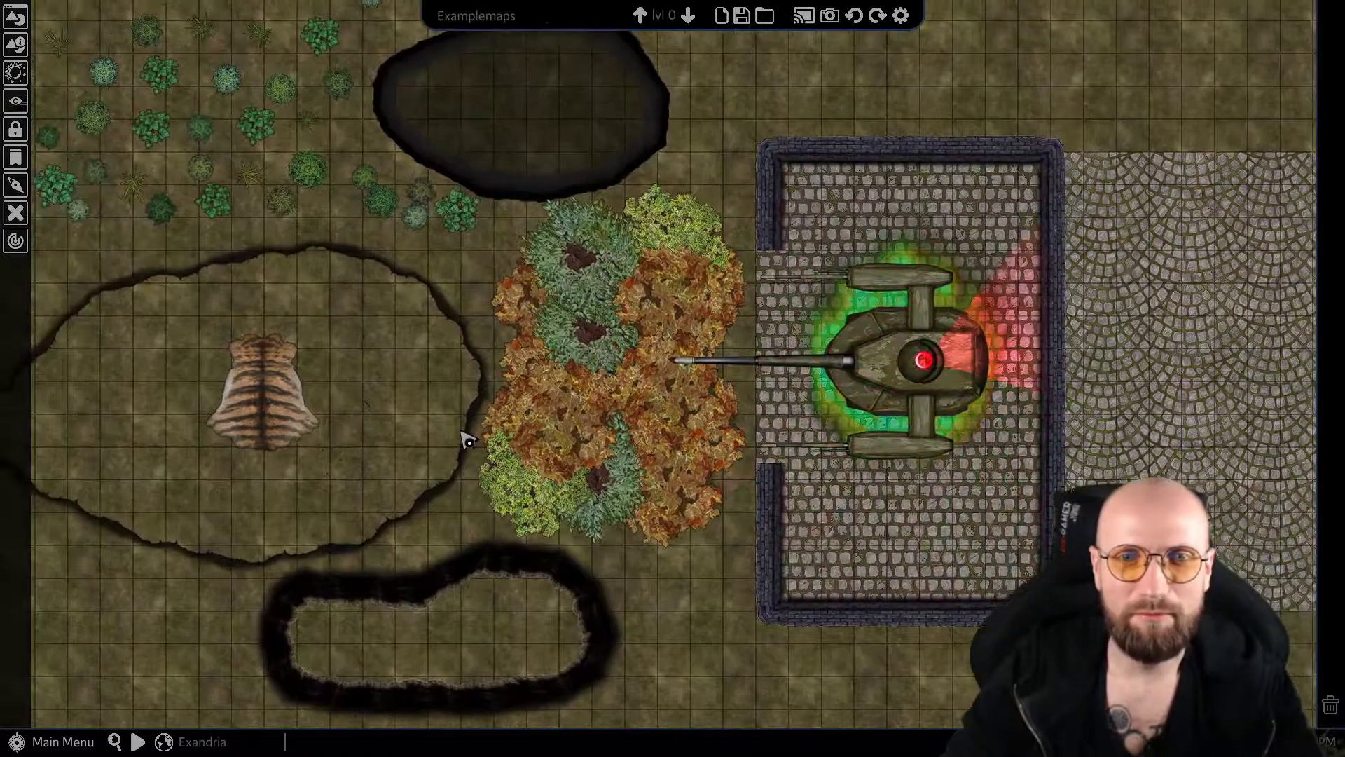
# Open the hotkey settings of the toolkit.
pyautogui.click(43, 744)
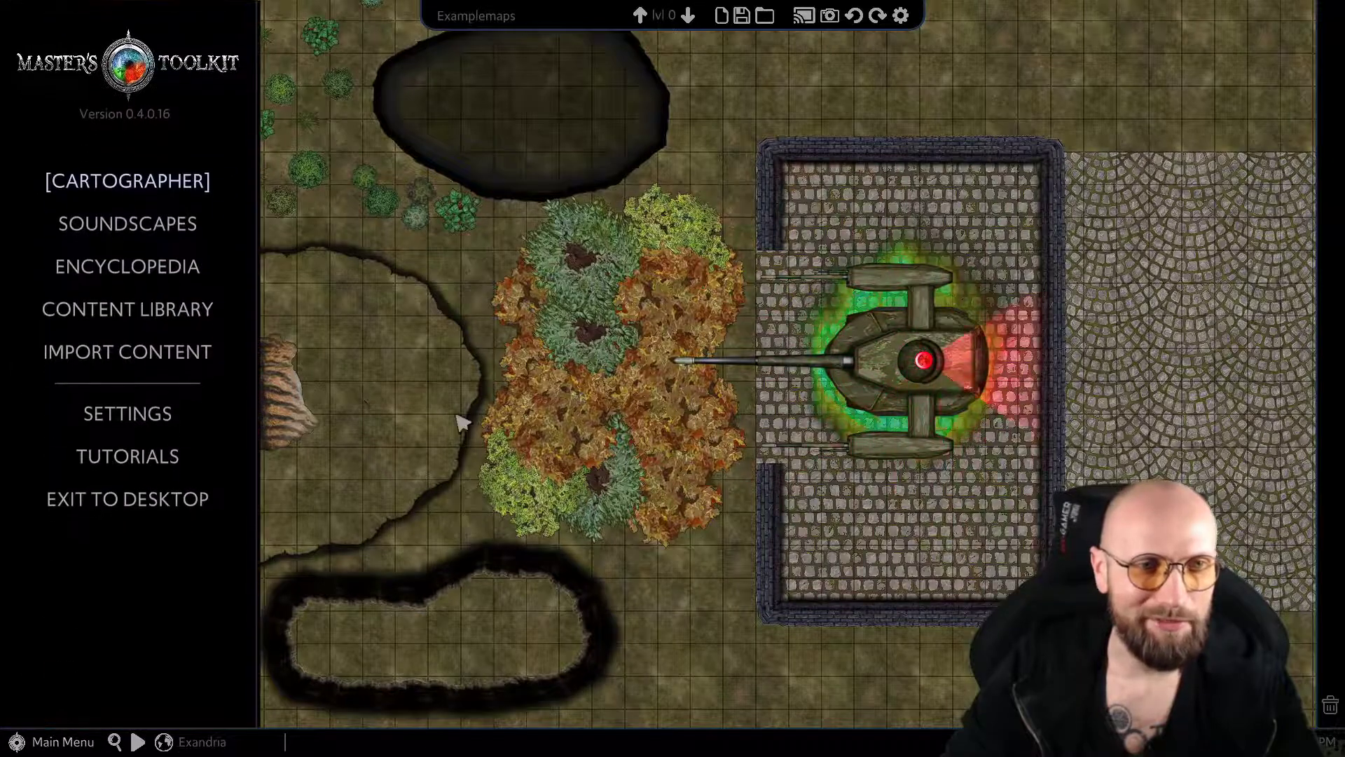
pyautogui.click(126, 413)
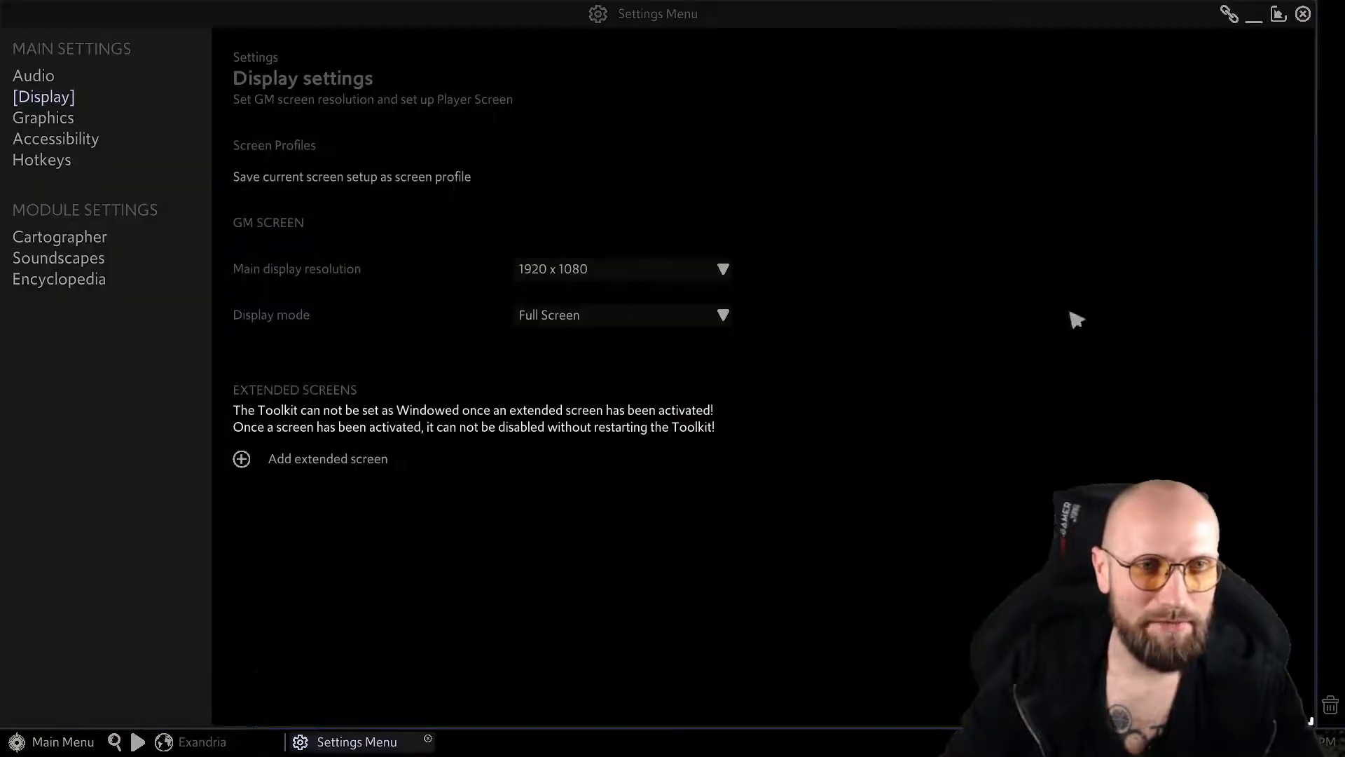
pyautogui.click(44, 167)
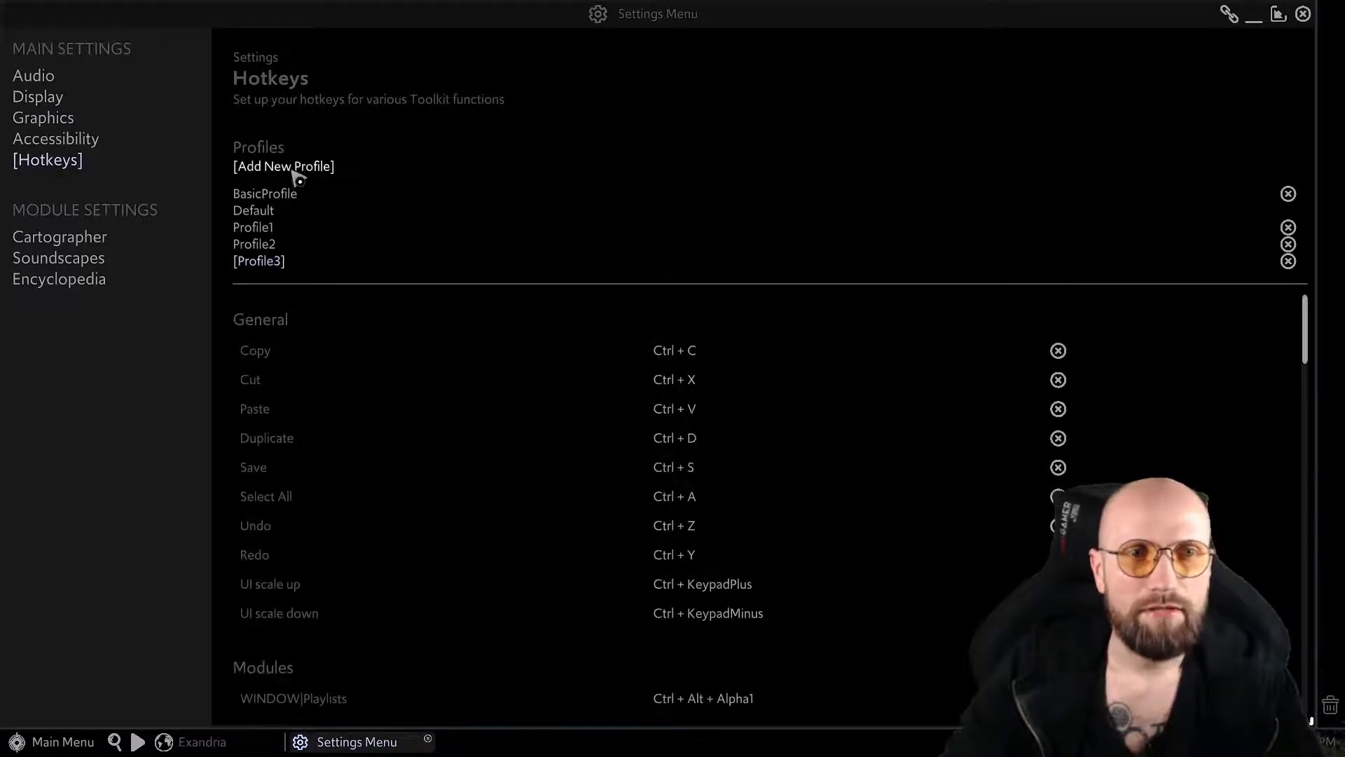
# Create a new hotkey profile named Ex-profile.
pyautogui.click(294, 168)
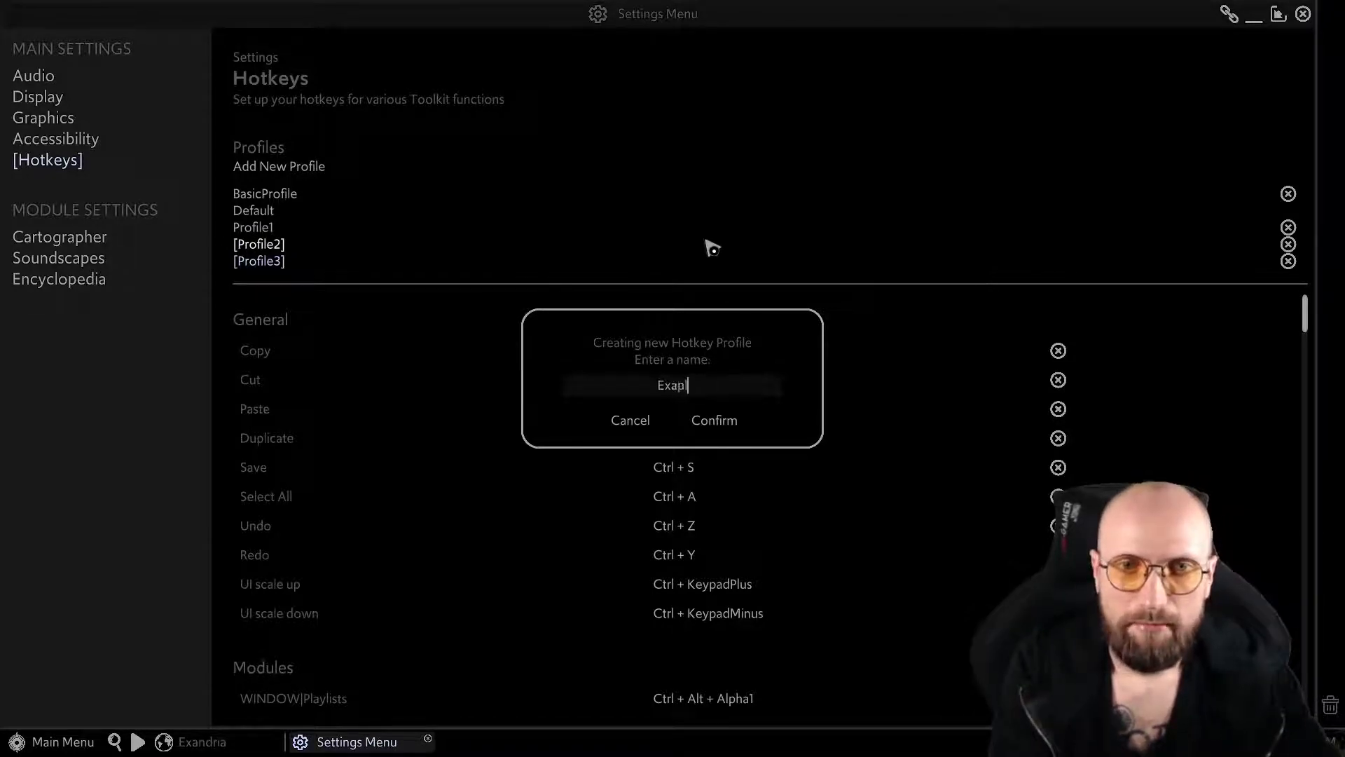
pyautogui.write('Exaple profile')
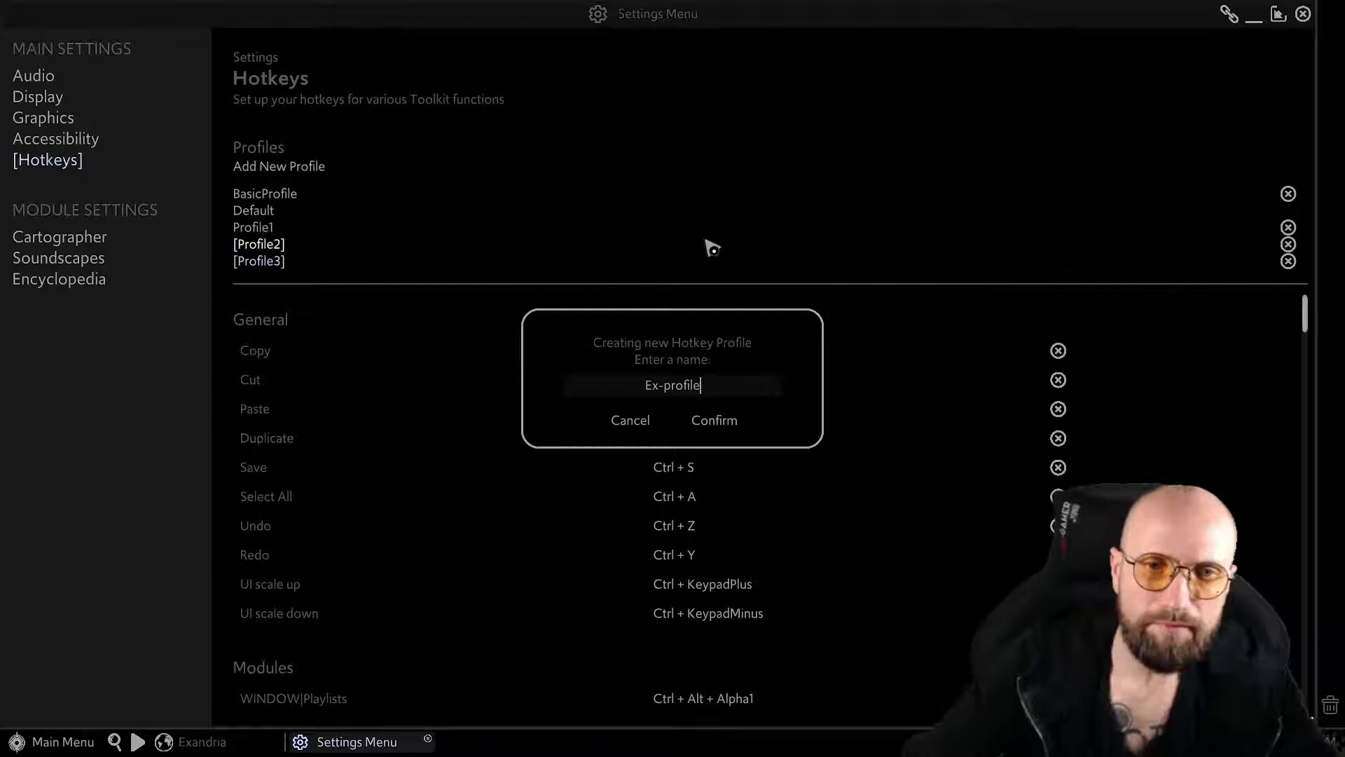
pyautogui.click(726, 423)
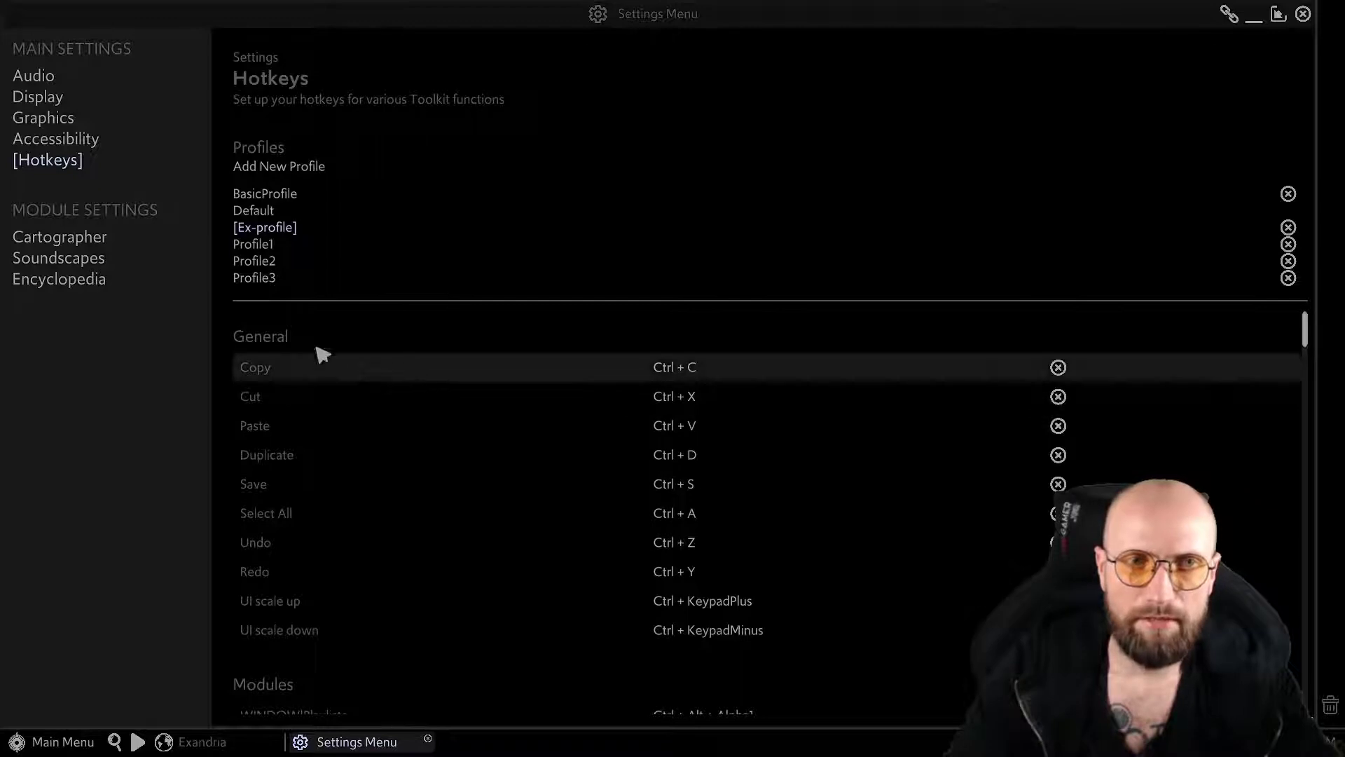
pyautogui.click(279, 262)
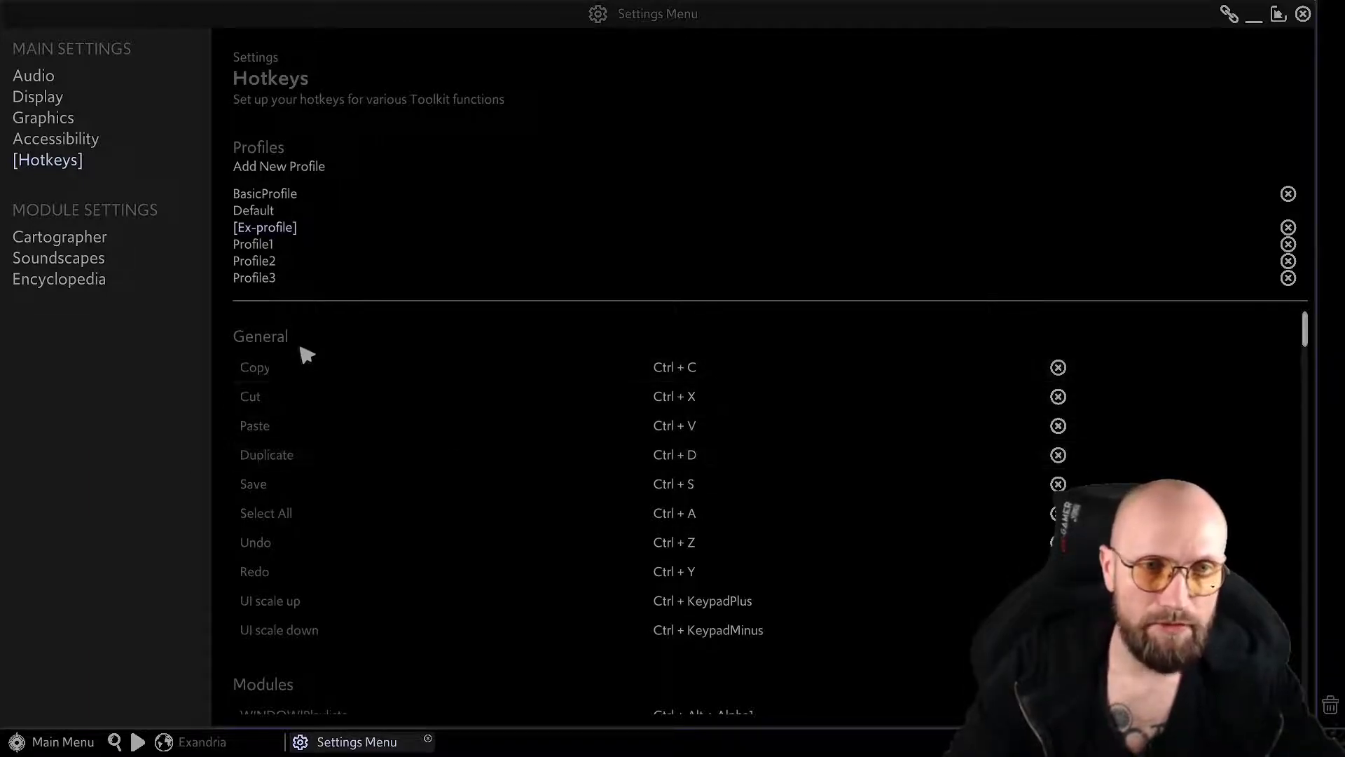
# Look through the General and Modules hotkeys of the Ex-profile profile.
pyautogui.scroll(-1, 287, 357)
pyautogui.scroll(1, 284, 358)
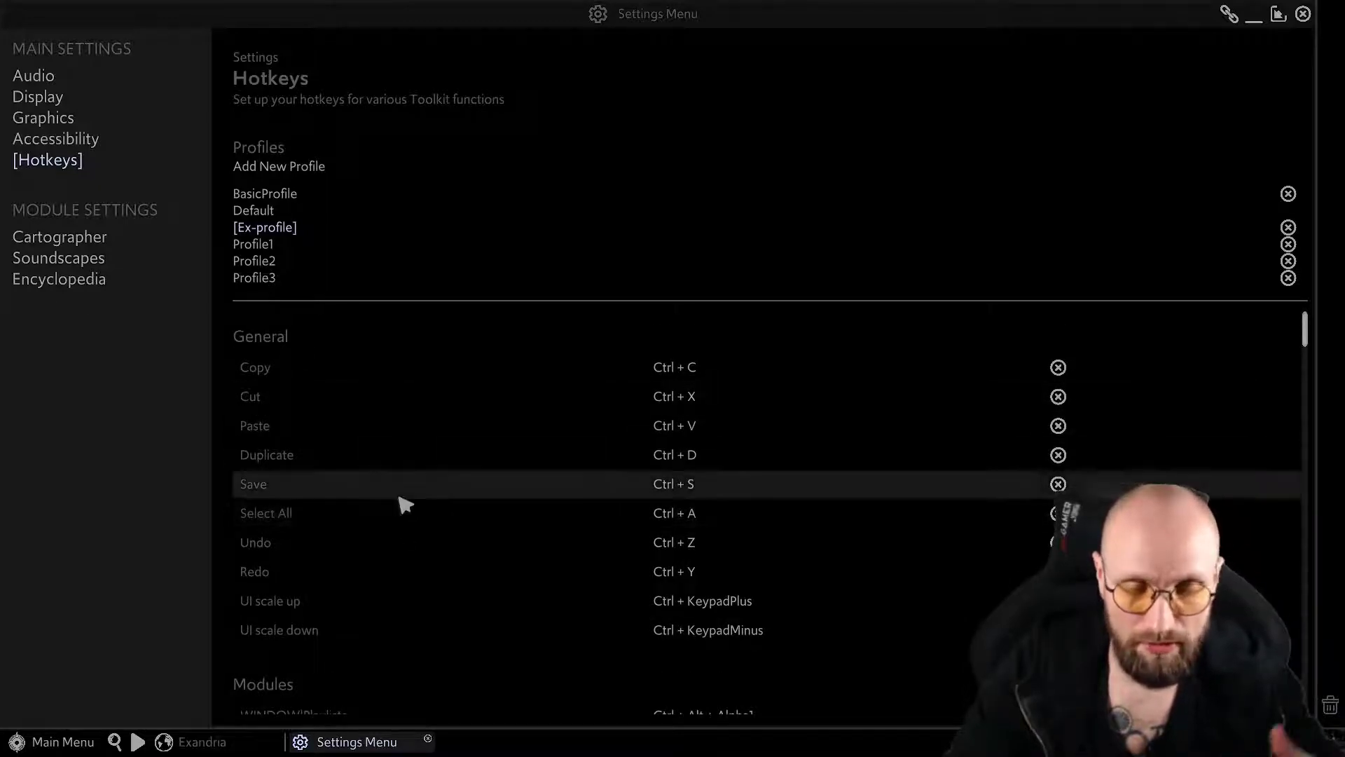
pyautogui.scroll(-1, 403, 485)
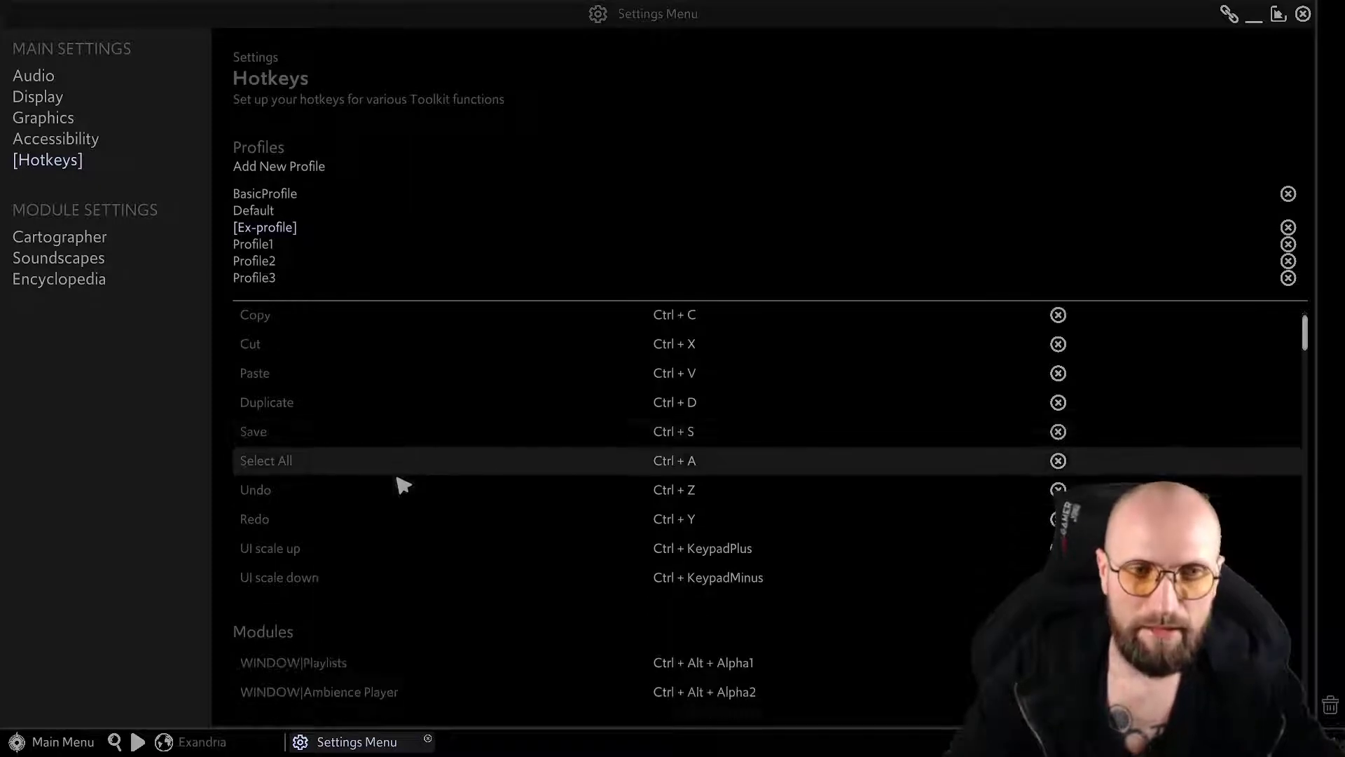
pyautogui.scroll(1, 483, 490)
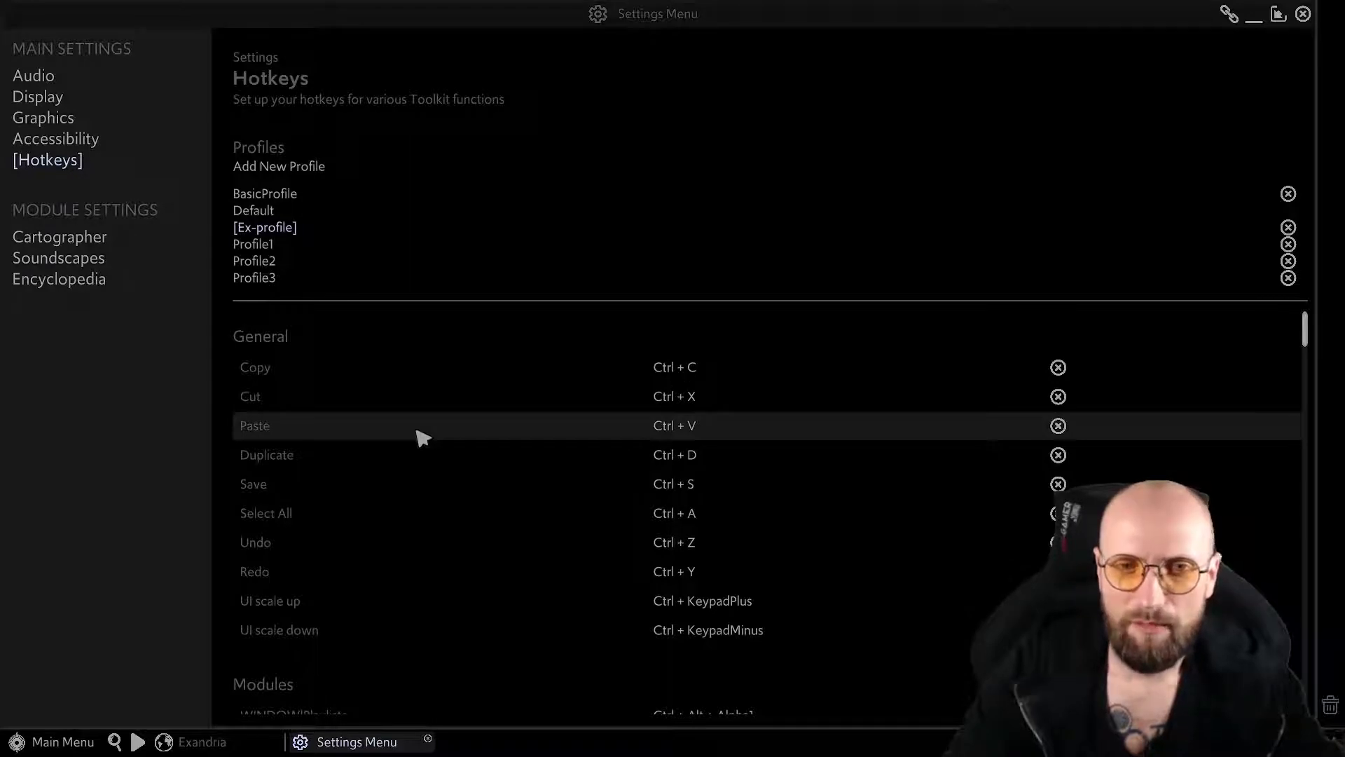
pyautogui.scroll(-4, 425, 433)
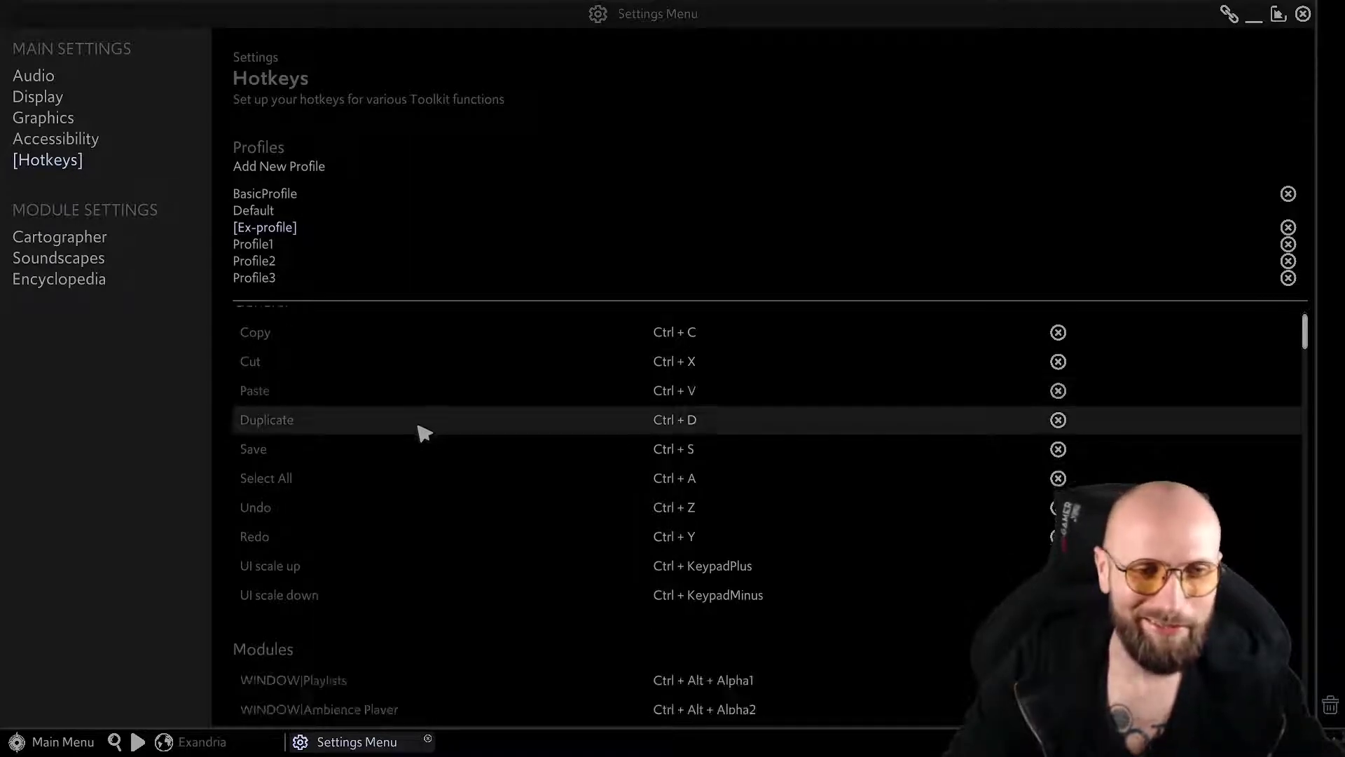
pyautogui.scroll(-3, 424, 432)
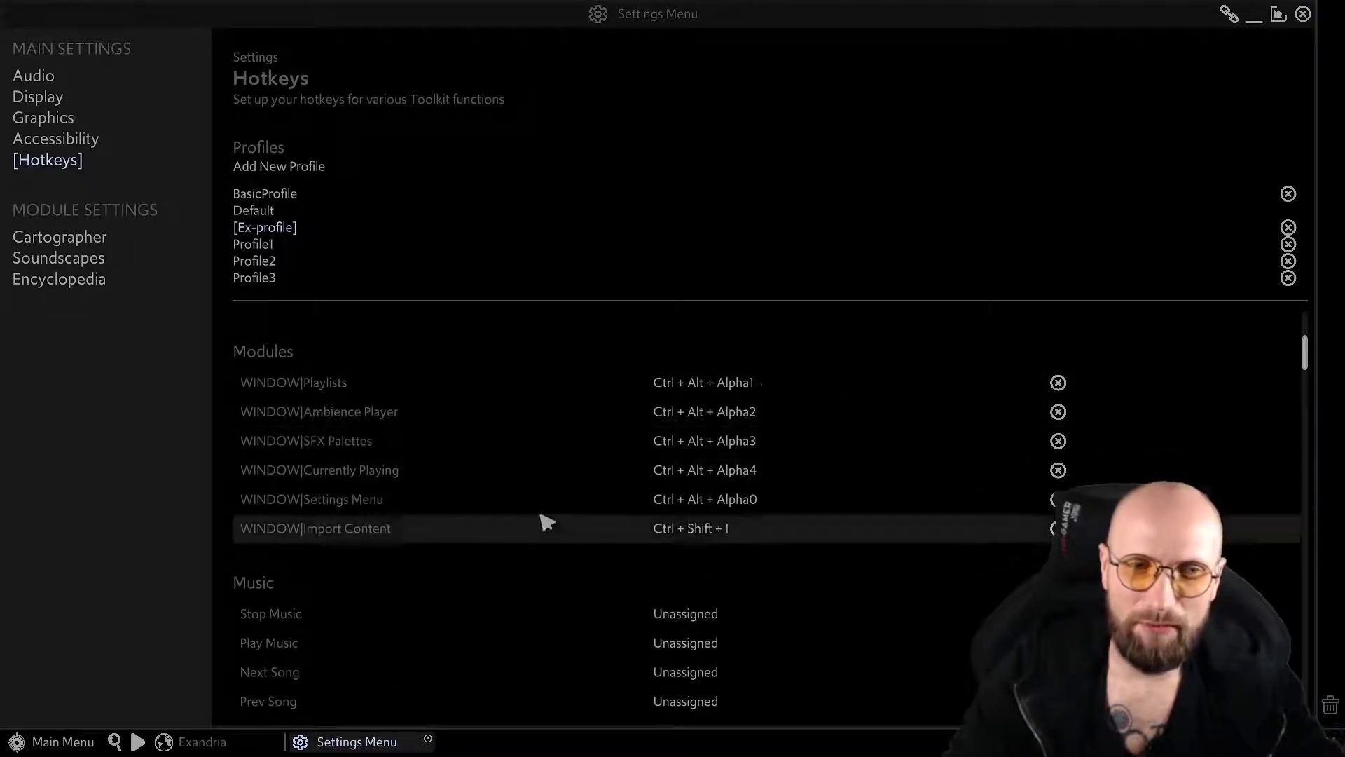
# Review the hotkey assignments for Music, Ambience, SFX and Soundscape.
pyautogui.scroll(-5, 498, 510)
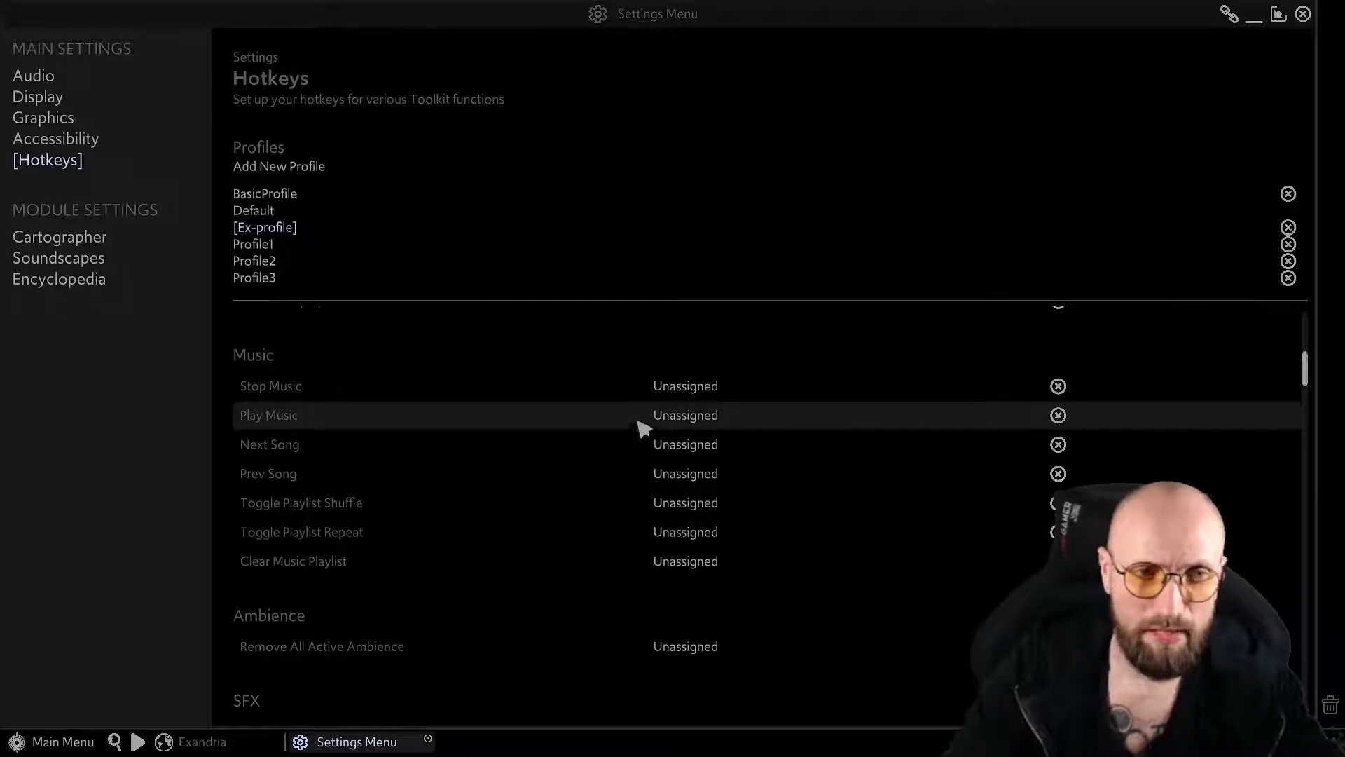
pyautogui.scroll(-1, 600, 427)
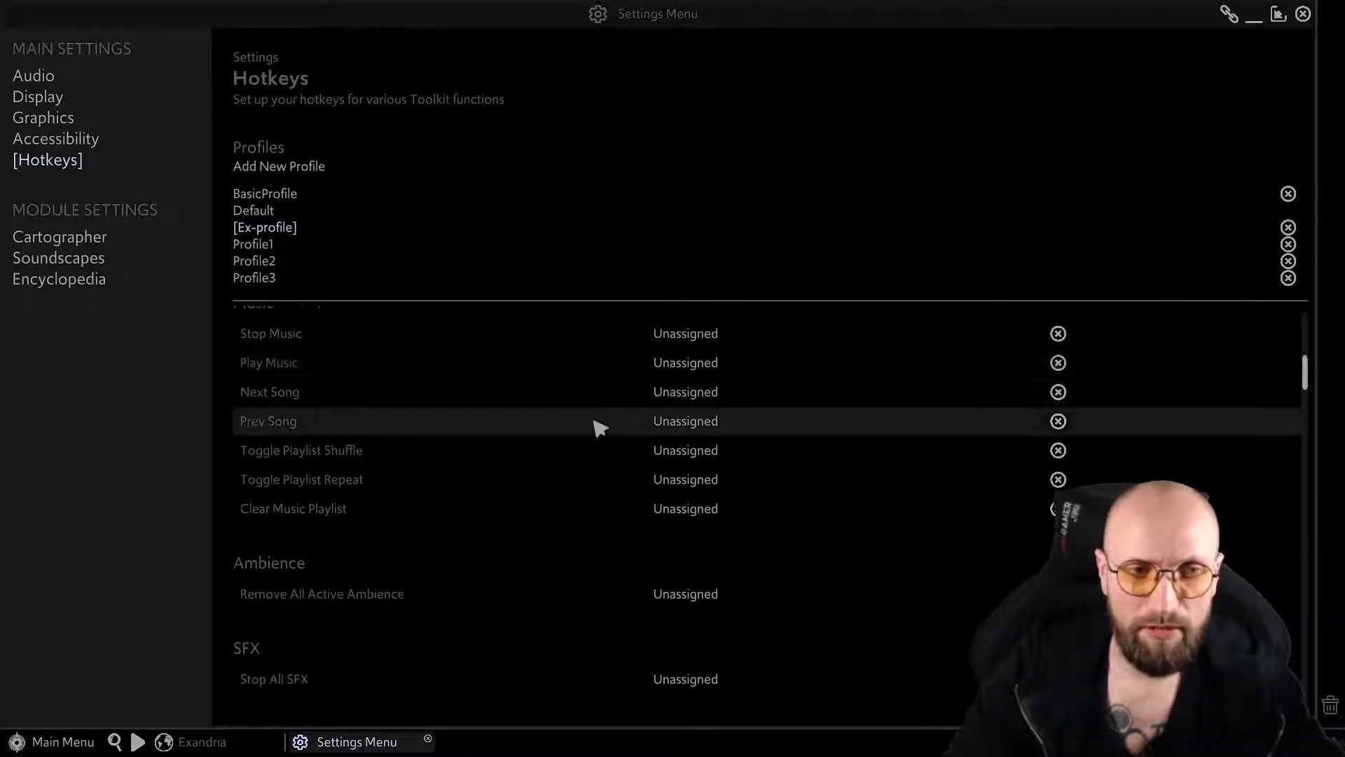
pyautogui.scroll(-2, 454, 496)
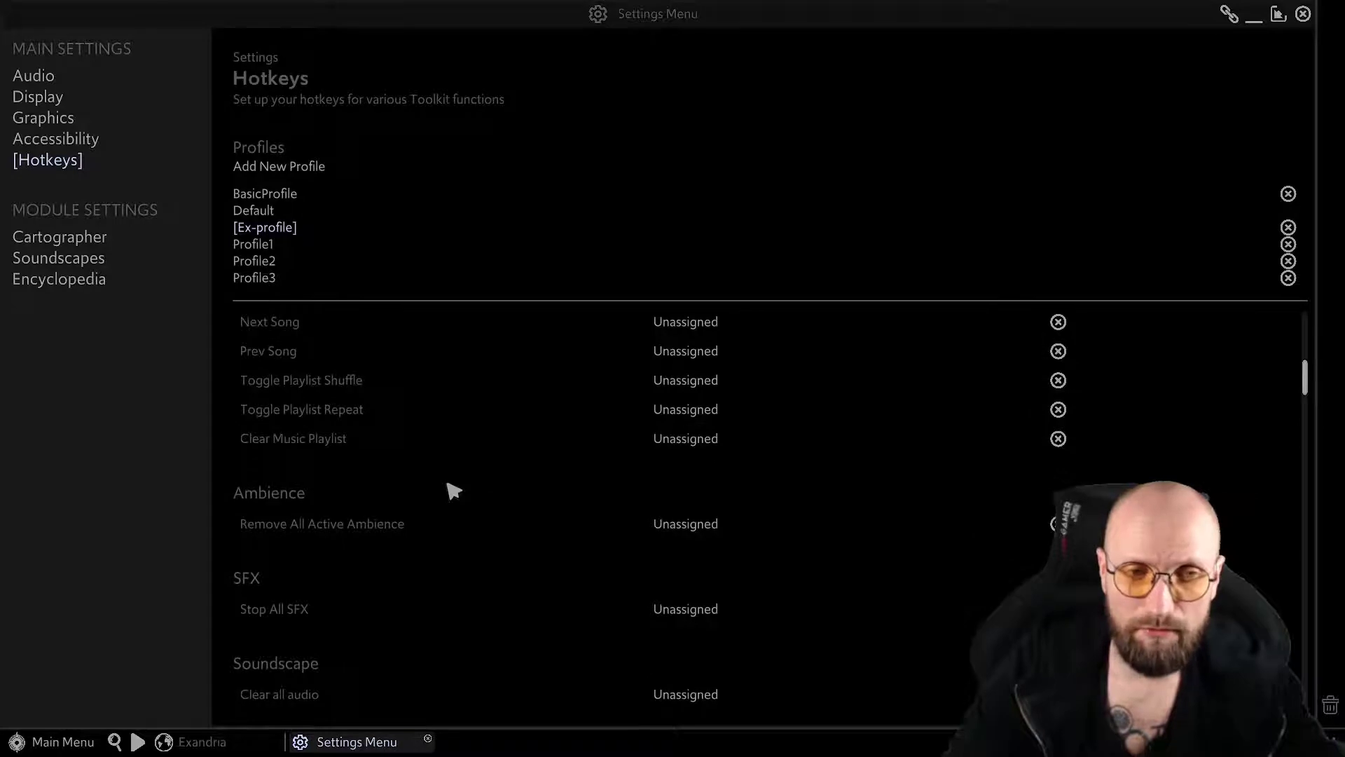
pyautogui.scroll(-1, 454, 492)
pyautogui.scroll(-1, 454, 489)
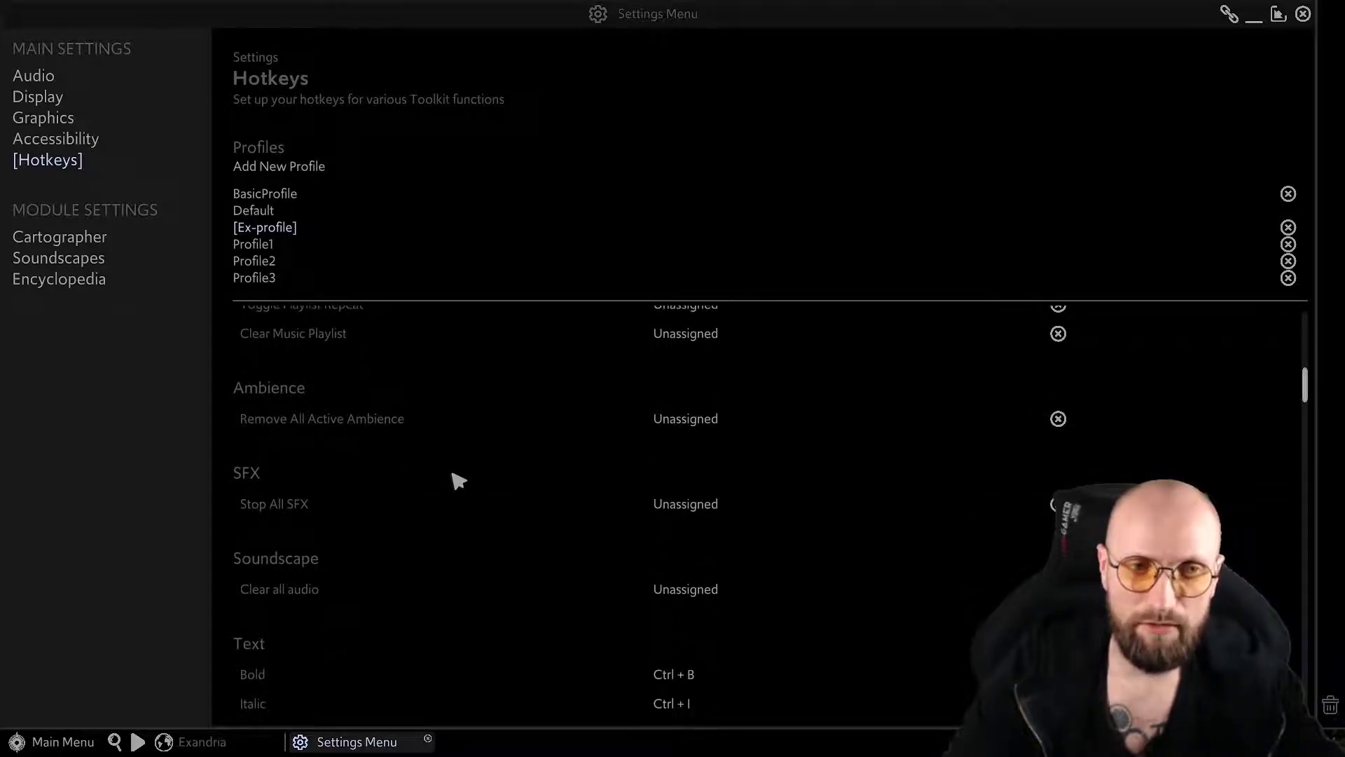
pyautogui.scroll(-2, 456, 480)
pyautogui.scroll(1, 321, 445)
pyautogui.scroll(-1, 324, 439)
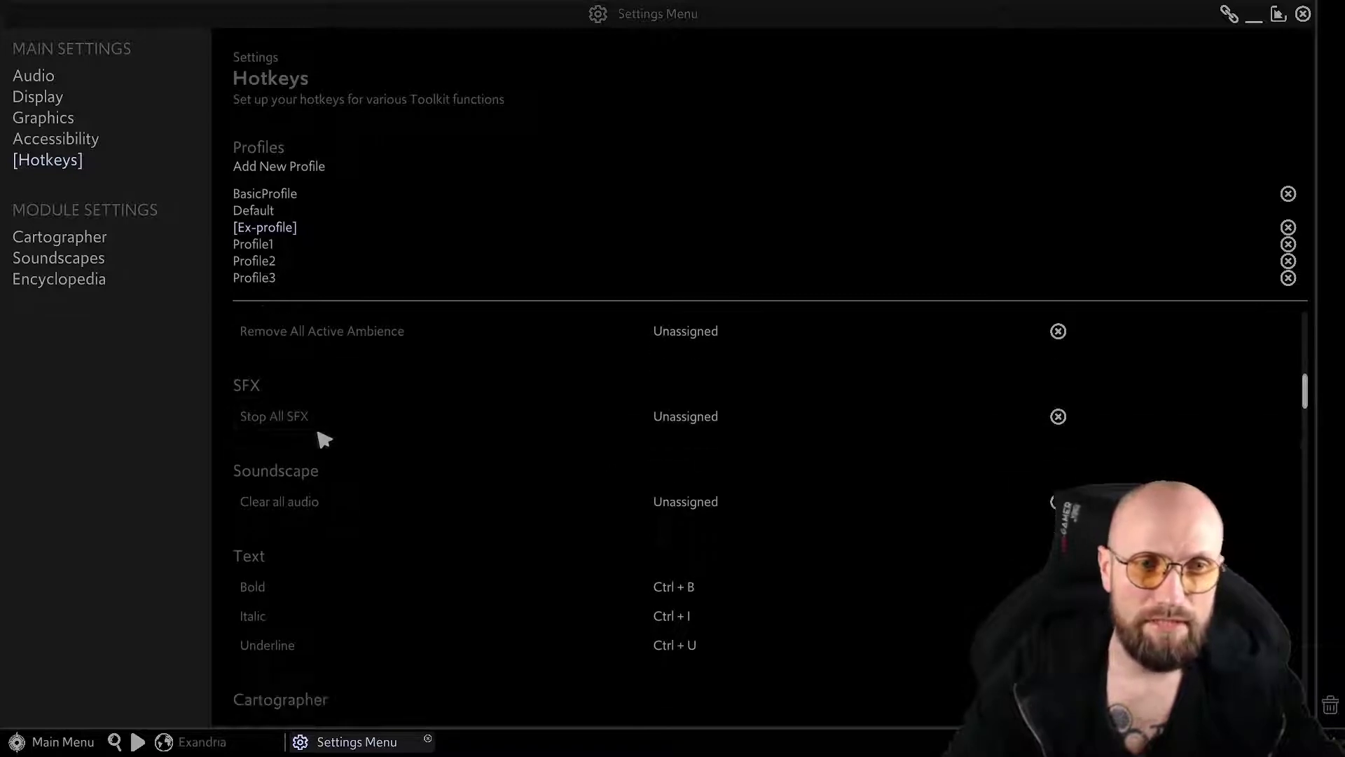
# Examine the Text and Cartographer hotkeys, continuing to the Cartographer Panels section.
pyautogui.scroll(-4, 324, 439)
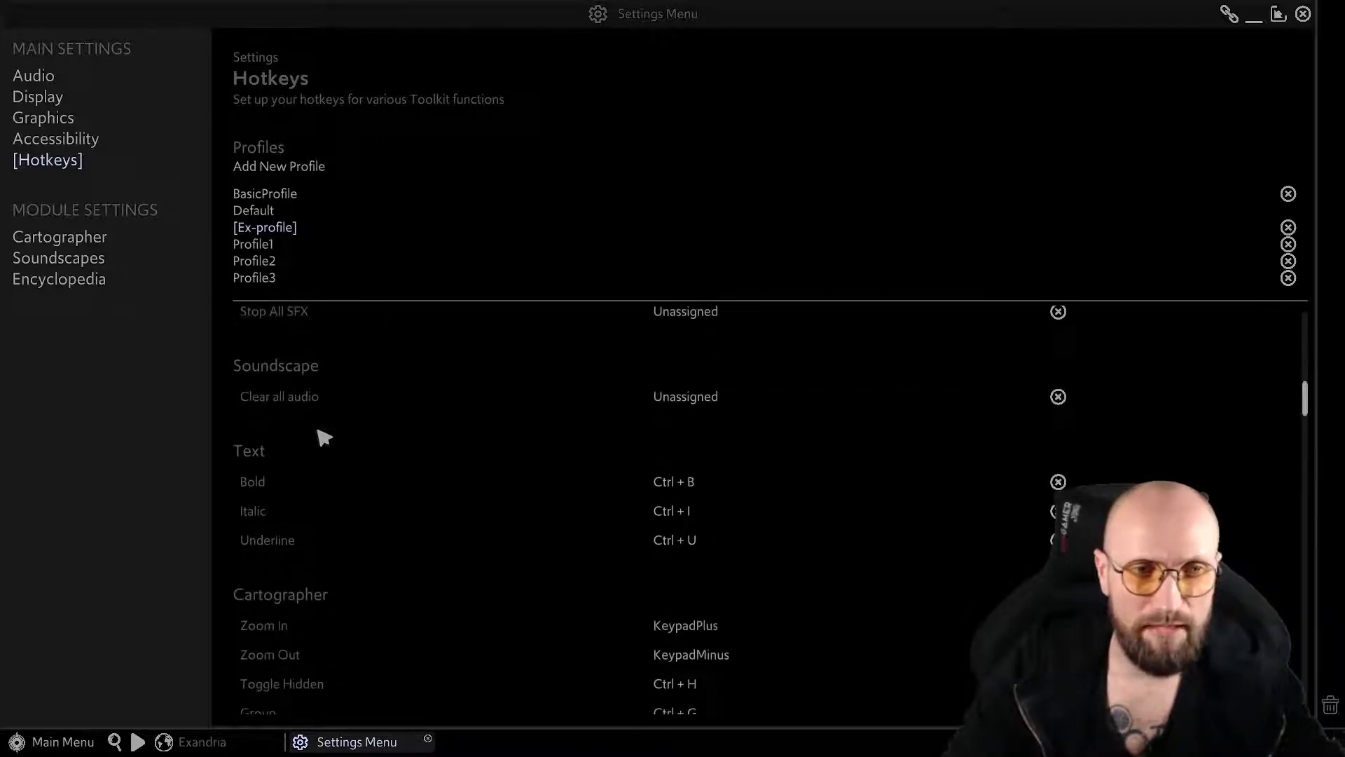
pyautogui.scroll(-4, 319, 428)
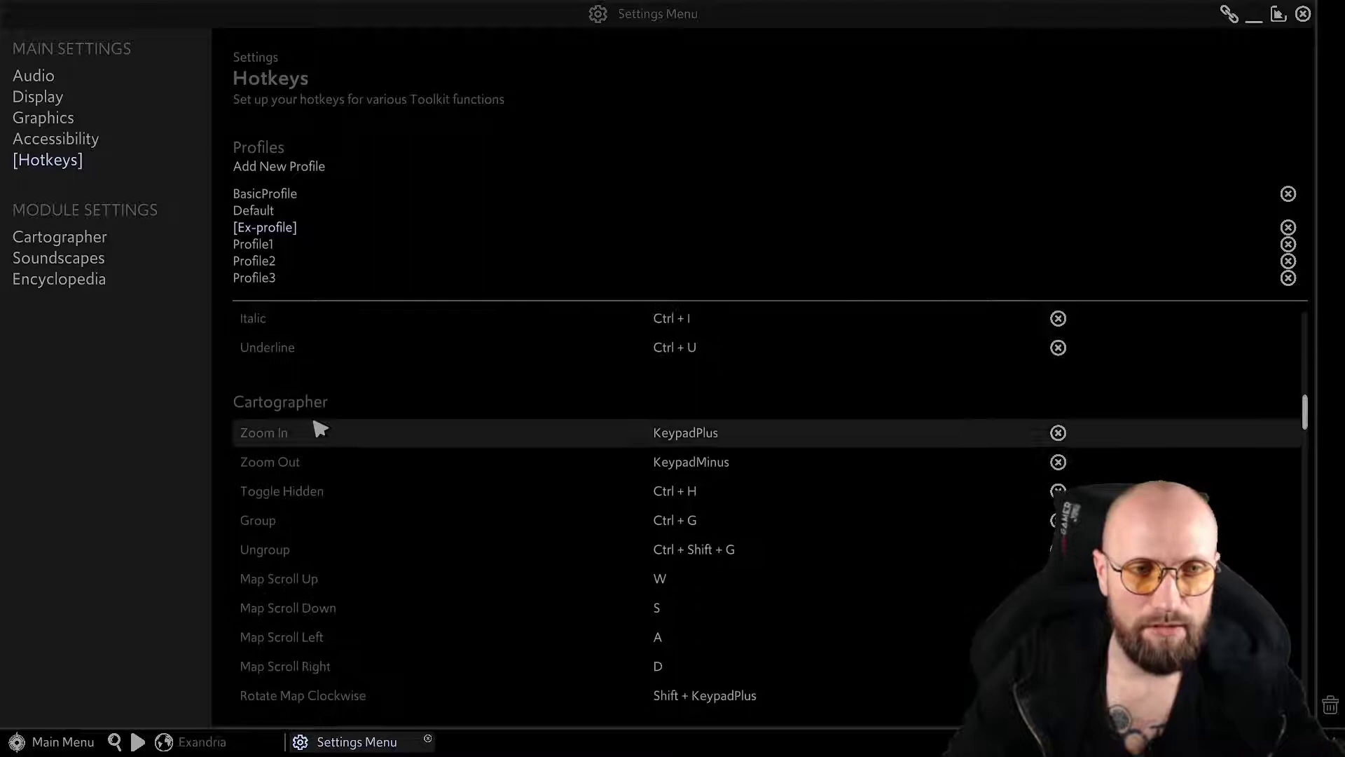
pyautogui.scroll(1, 474, 411)
pyautogui.scroll(1, 416, 353)
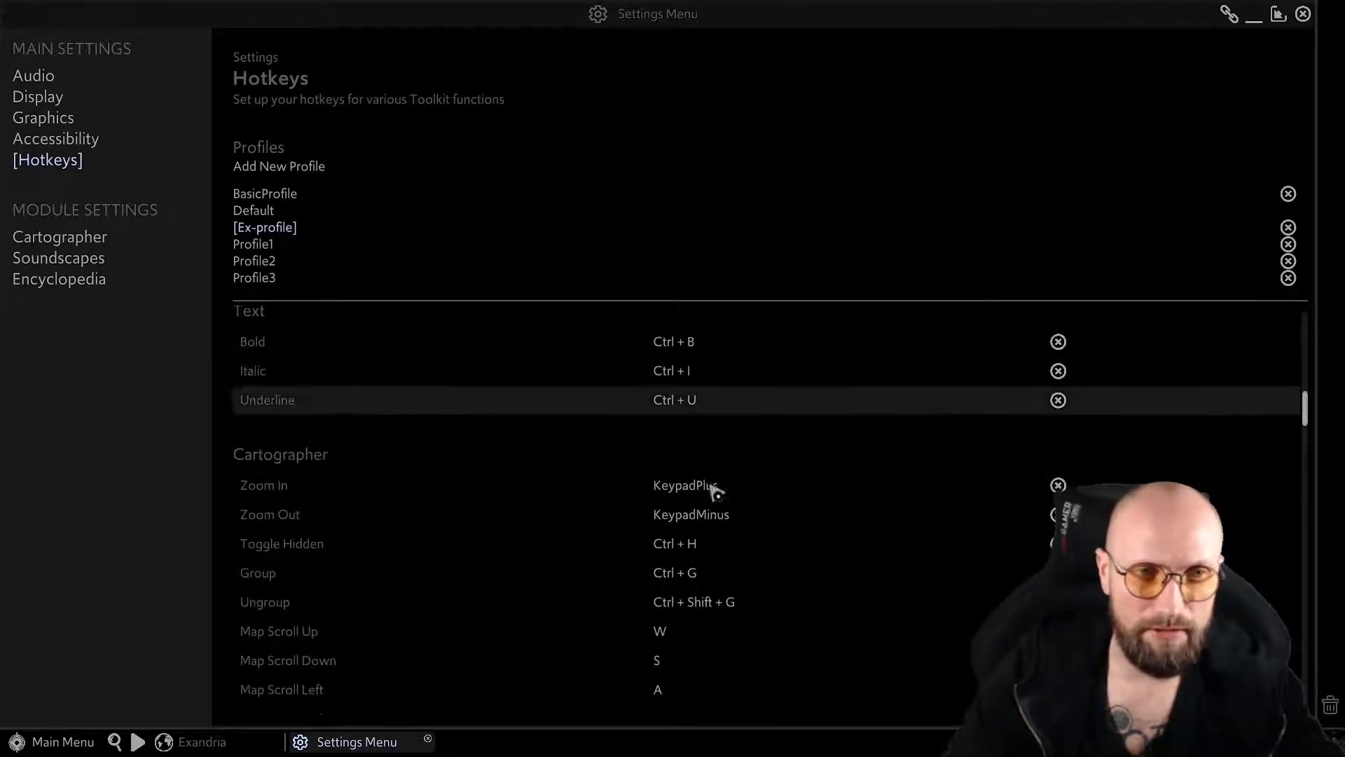
pyautogui.scroll(-2, 434, 420)
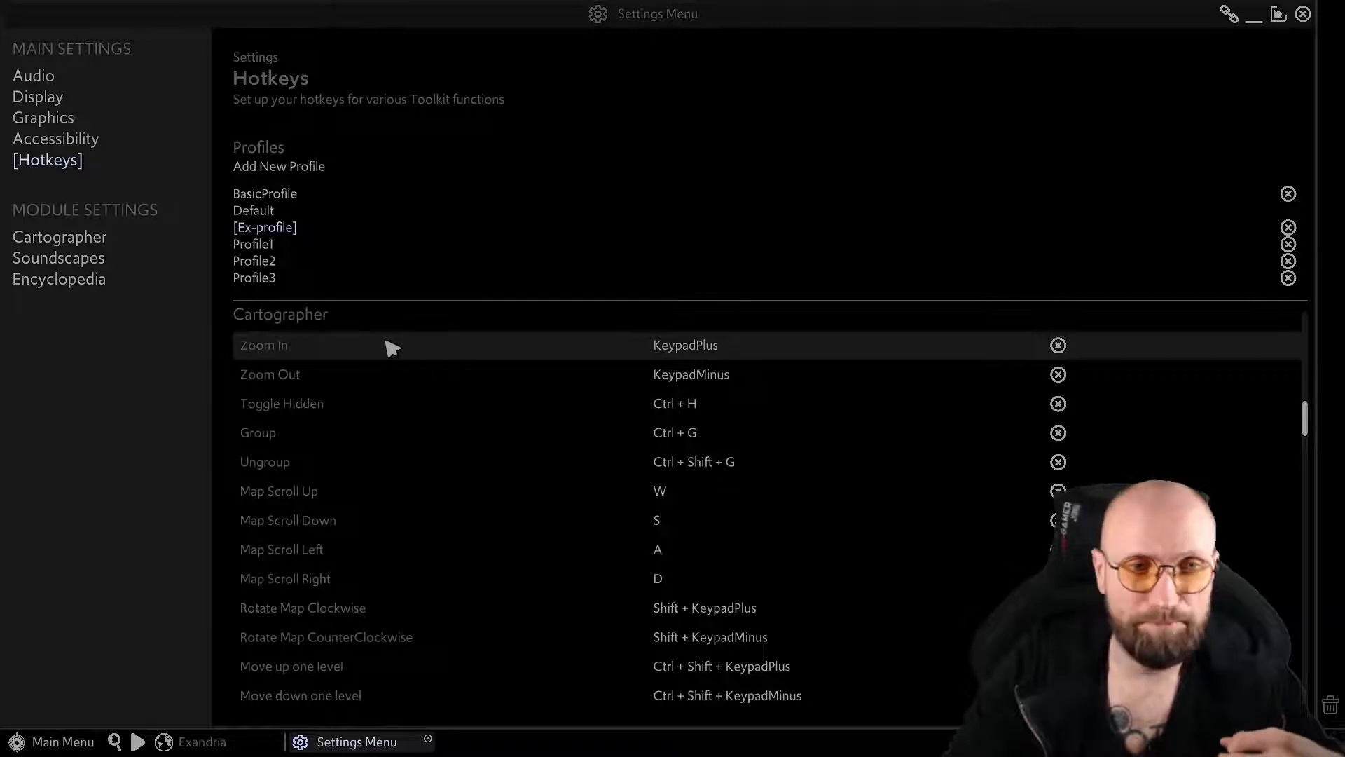
pyautogui.scroll(1, 391, 347)
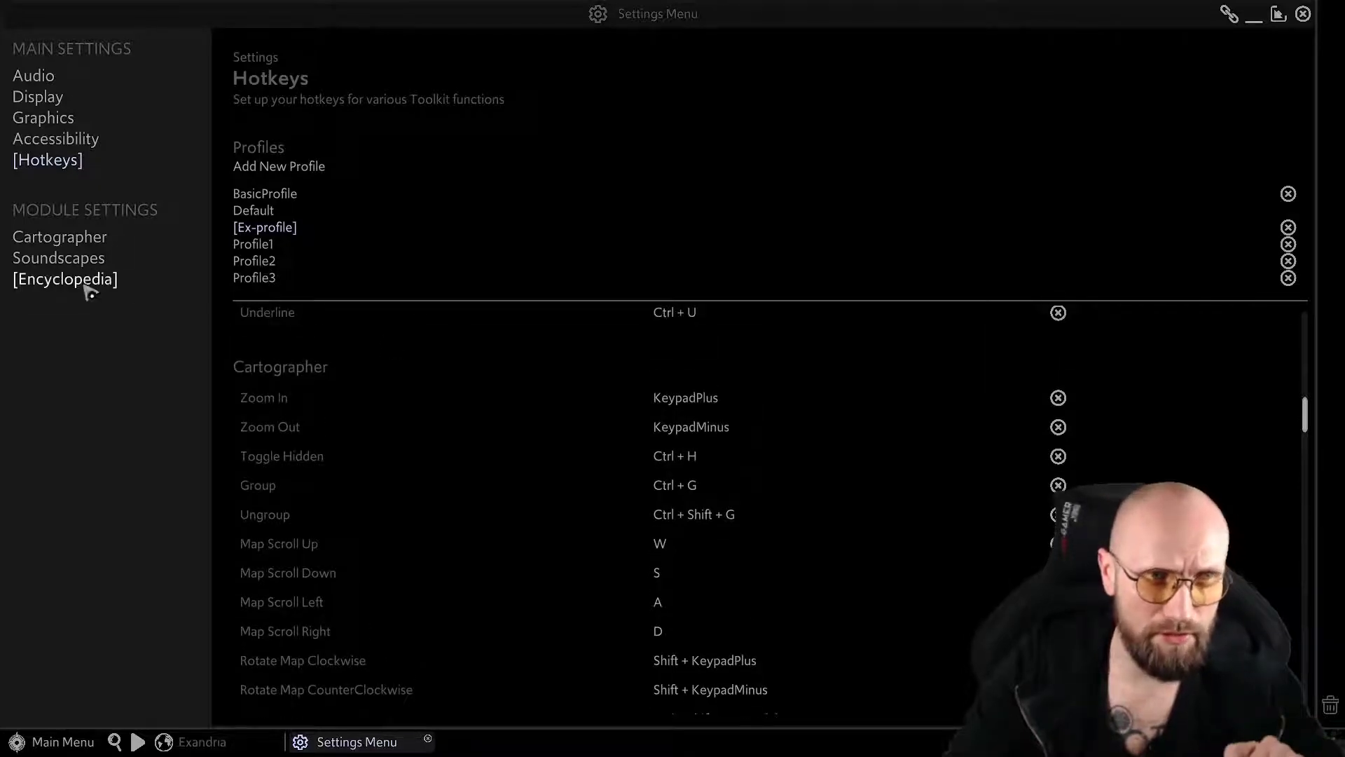
pyautogui.scroll(-1, 560, 403)
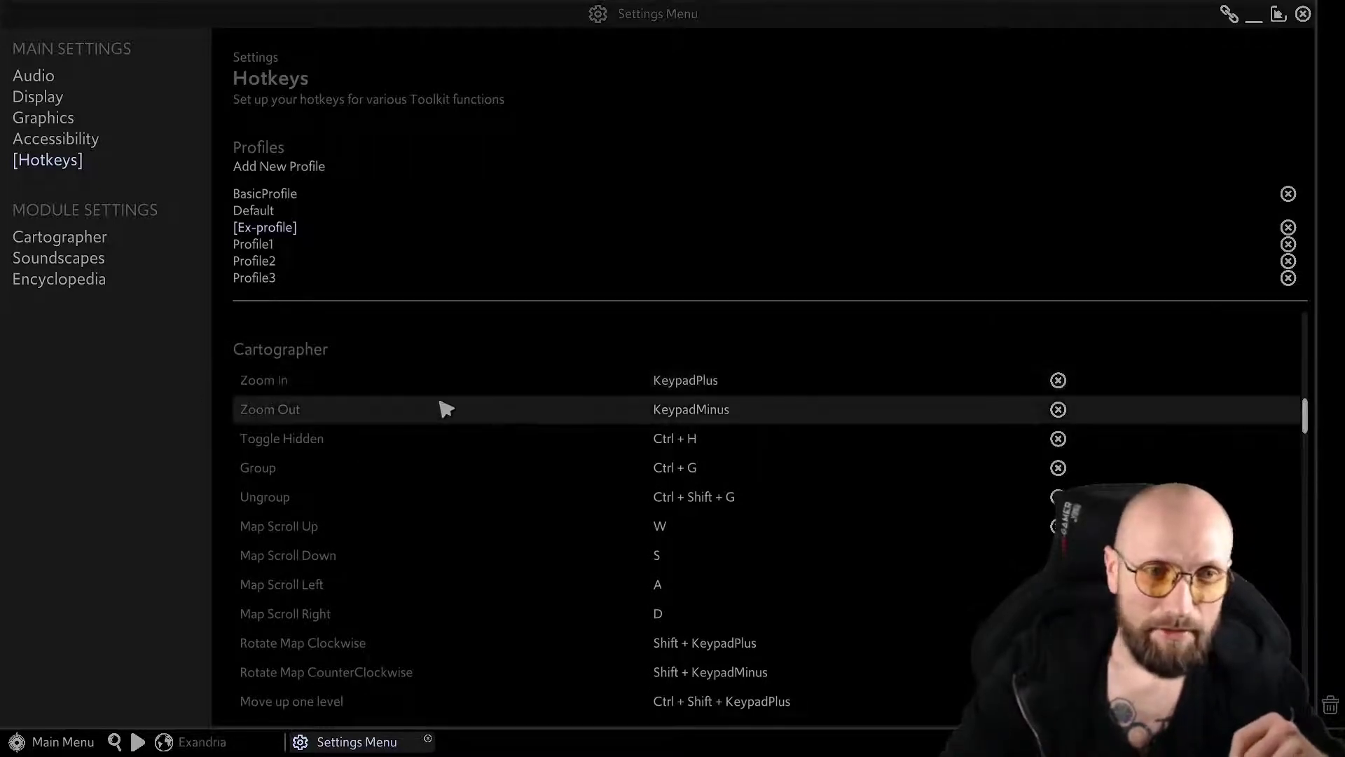
pyautogui.scroll(-3, 452, 405)
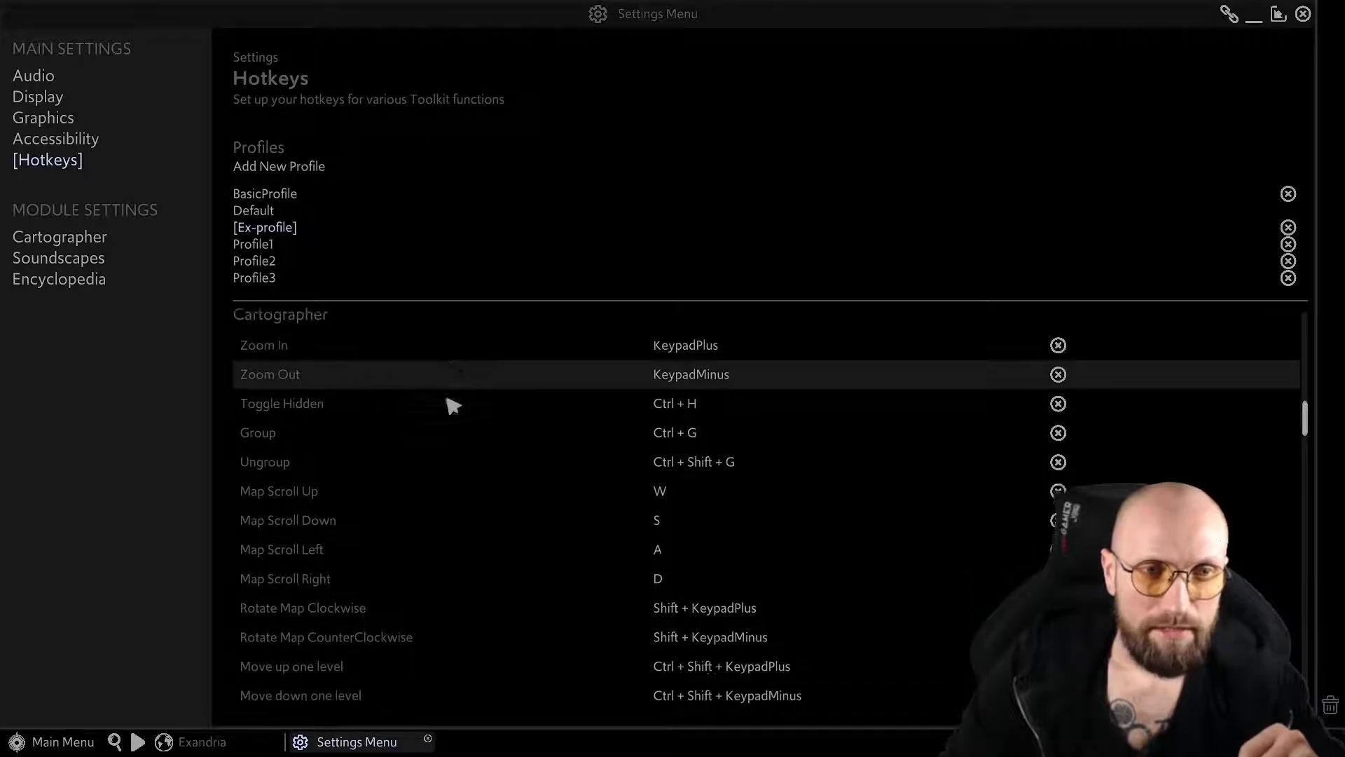
pyautogui.scroll(-1, 427, 526)
pyautogui.scroll(-1, 515, 550)
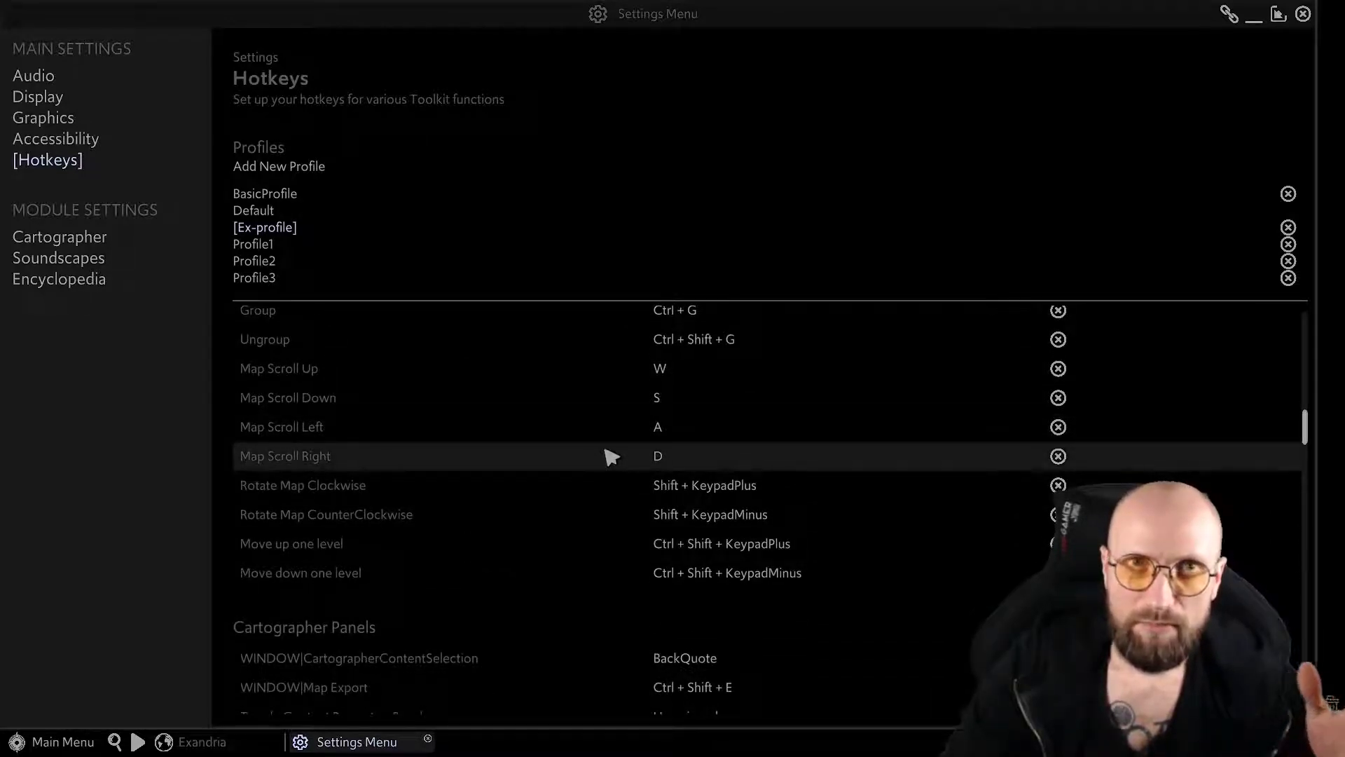
pyautogui.scroll(-6, 610, 455)
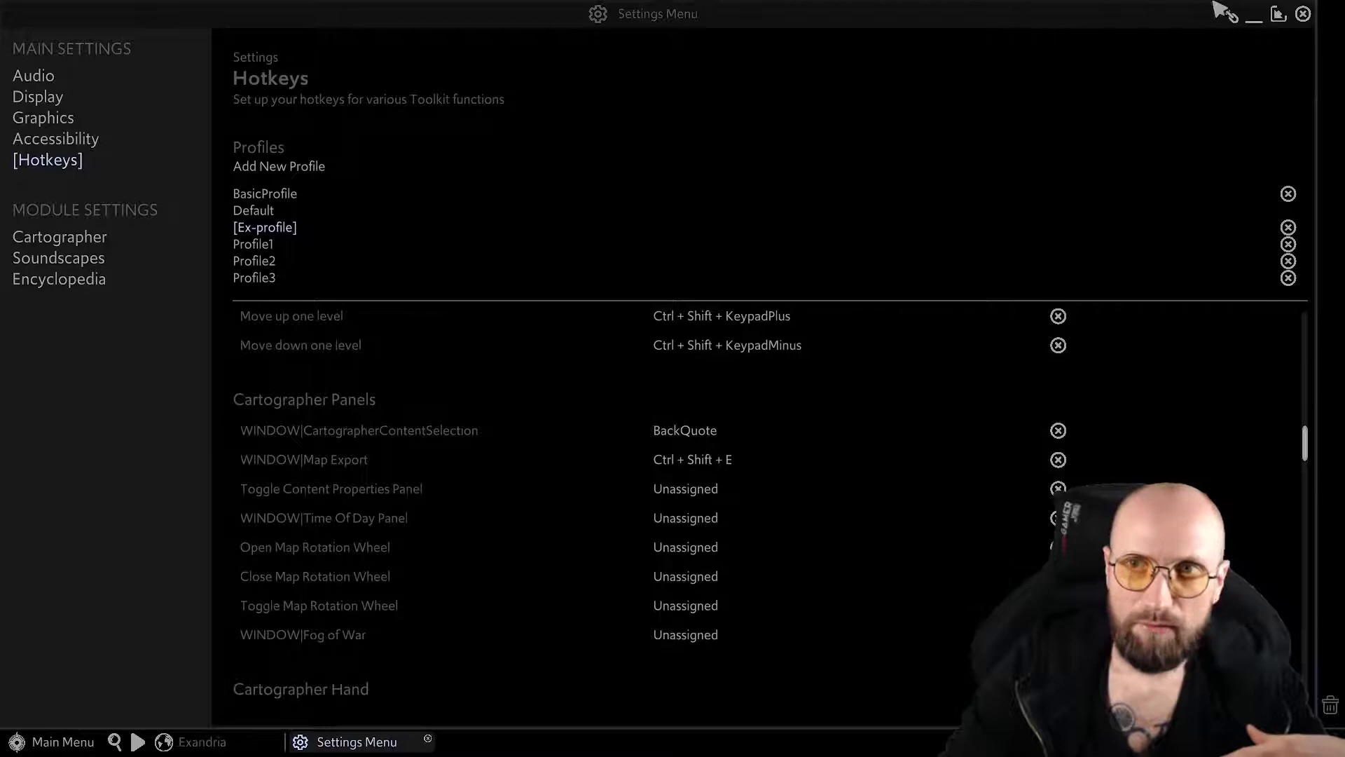
# Minimise the settings window to look at the map's content panel toggle, and restore the settings.
pyautogui.click(1264, 23)
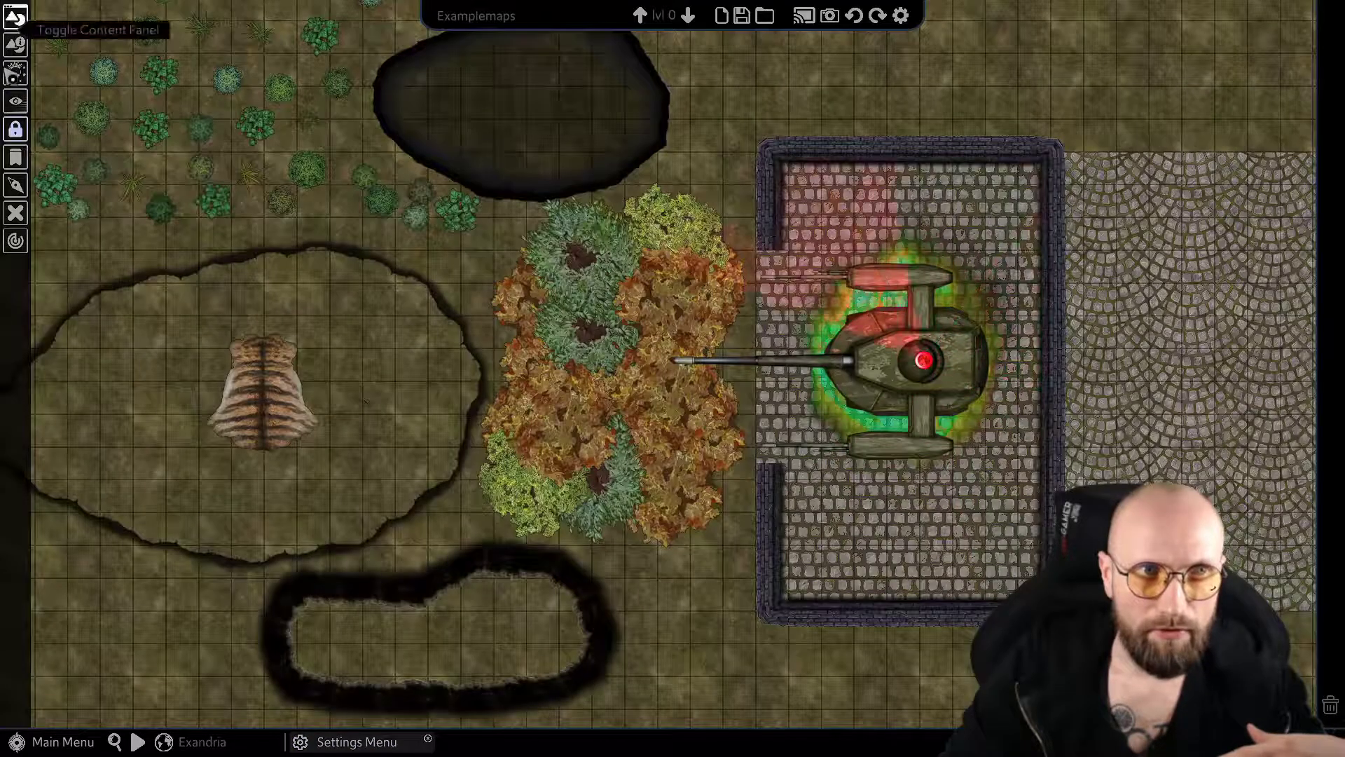
pyautogui.click(356, 742)
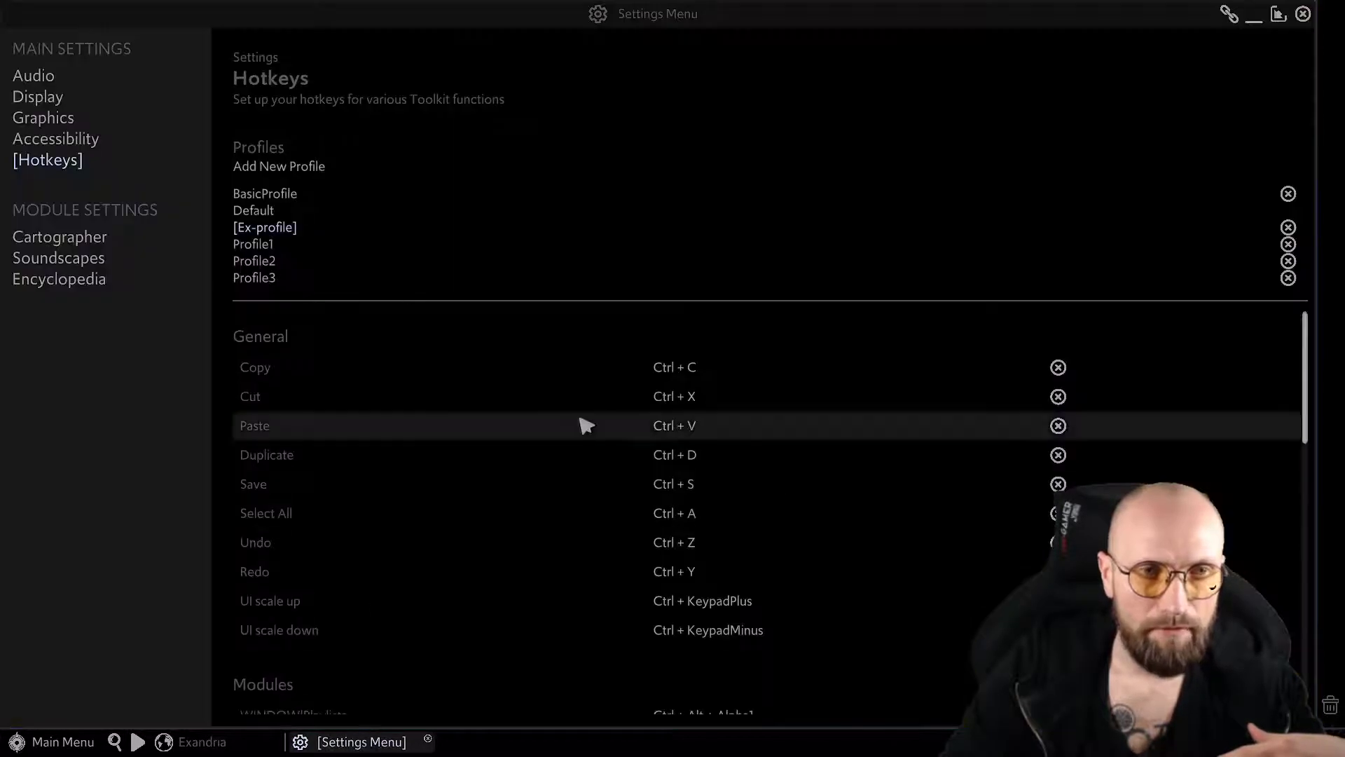
# Assign BackQuote as the hotkey for WINDOW|CartographerContentSelection in the Cartographer Panels section and confirm it.
pyautogui.scroll(-3, 586, 427)
pyautogui.scroll(-10, 581, 436)
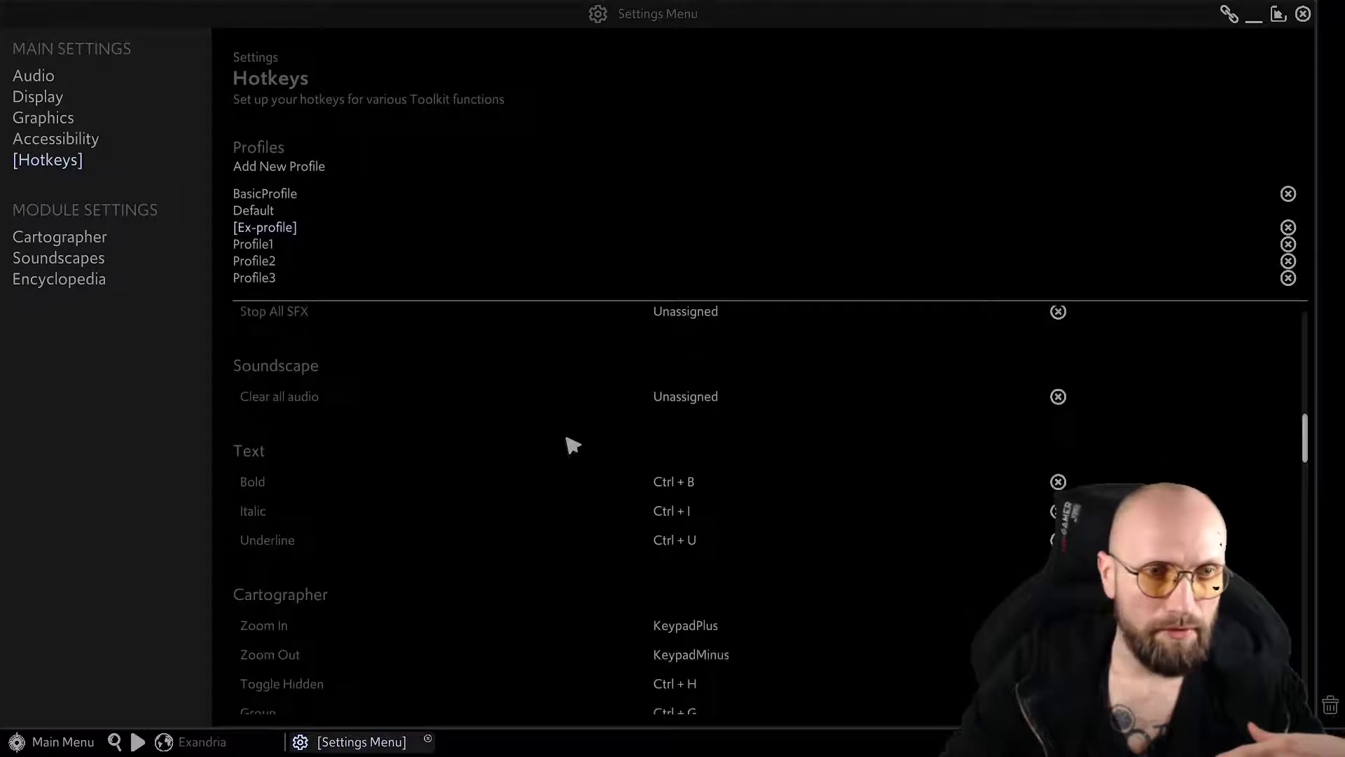
pyautogui.scroll(-8, 308, 393)
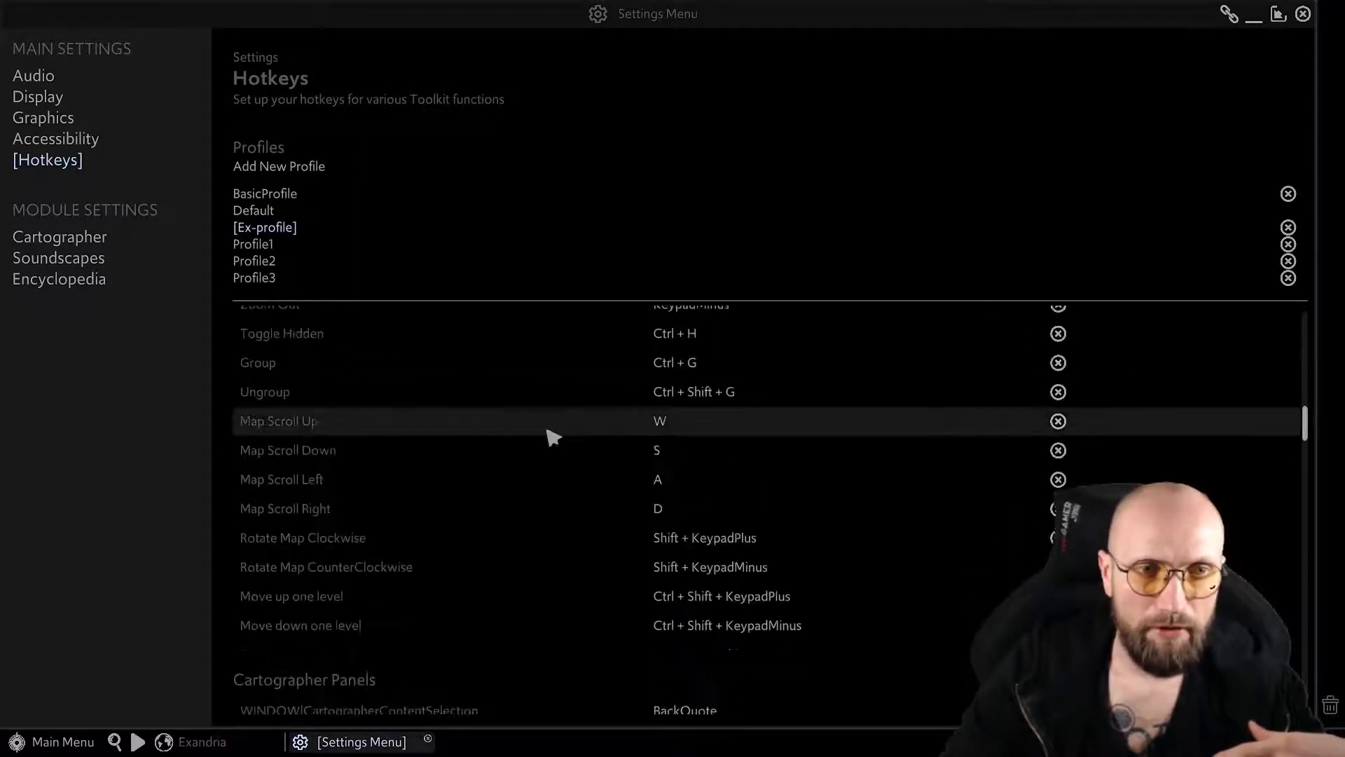
pyautogui.scroll(-3, 351, 537)
pyautogui.click(694, 416)
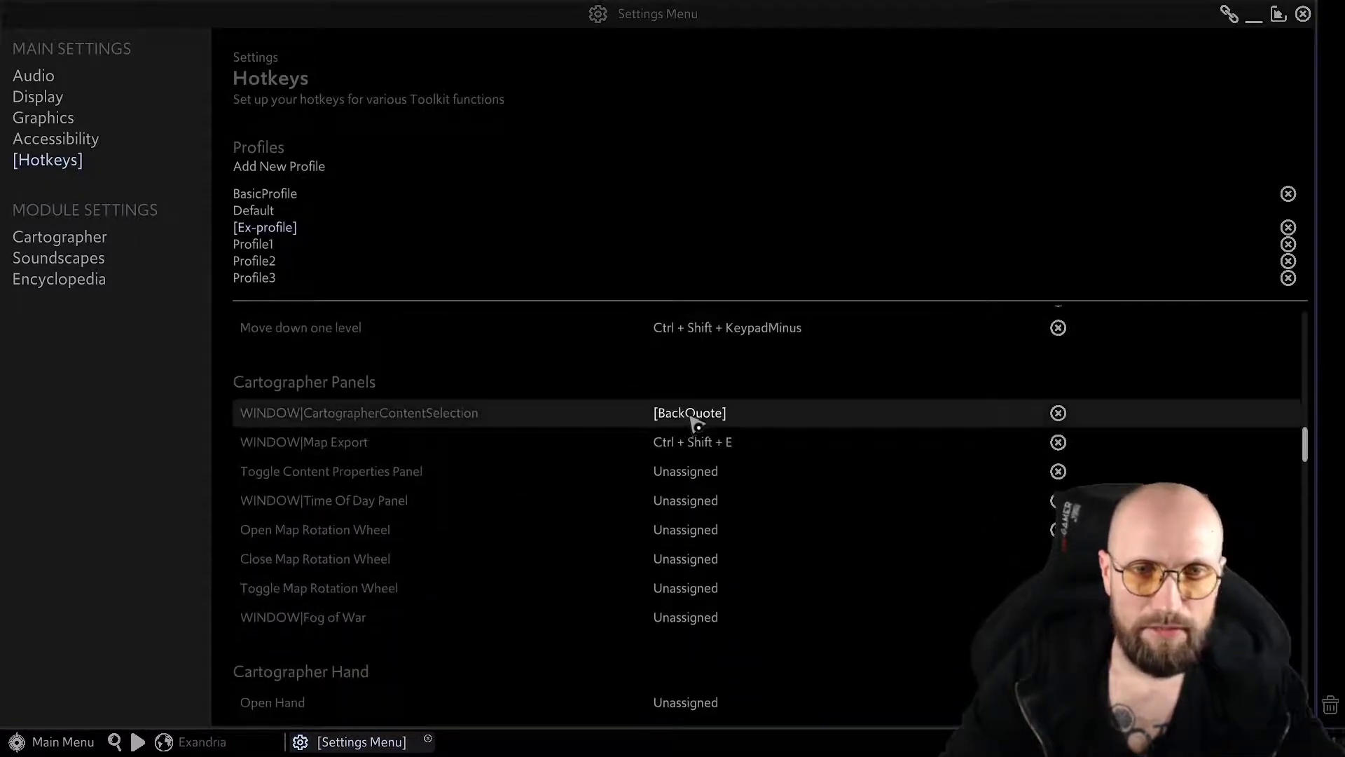
pyautogui.click(688, 417)
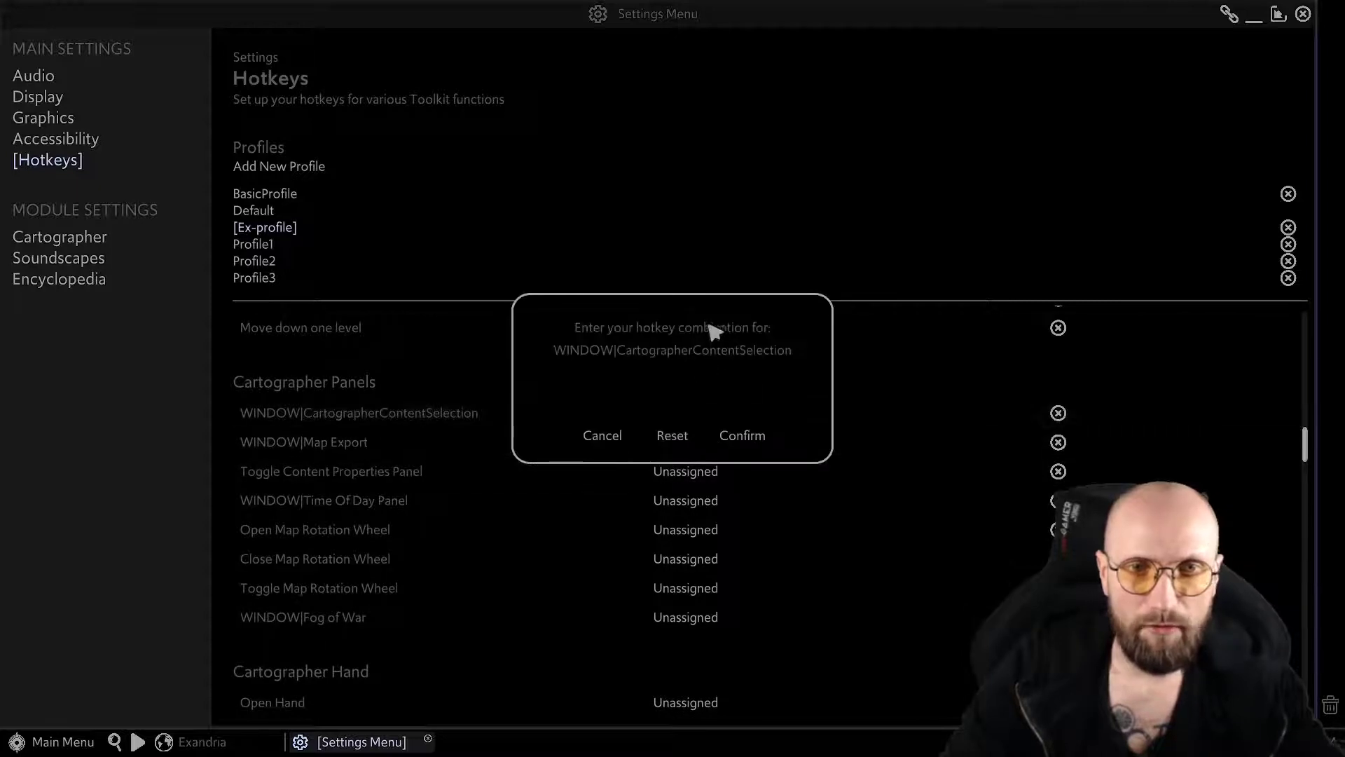
pyautogui.press('`')
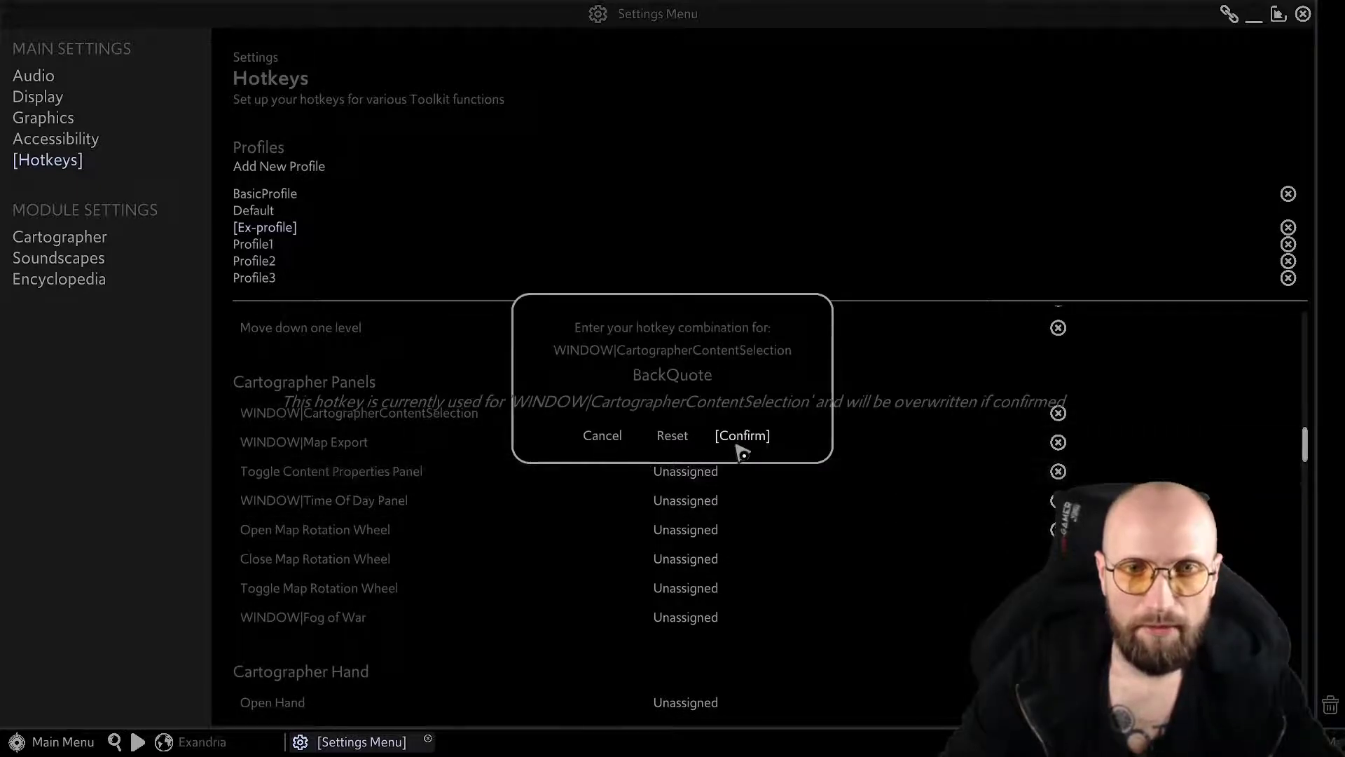
pyautogui.click(741, 446)
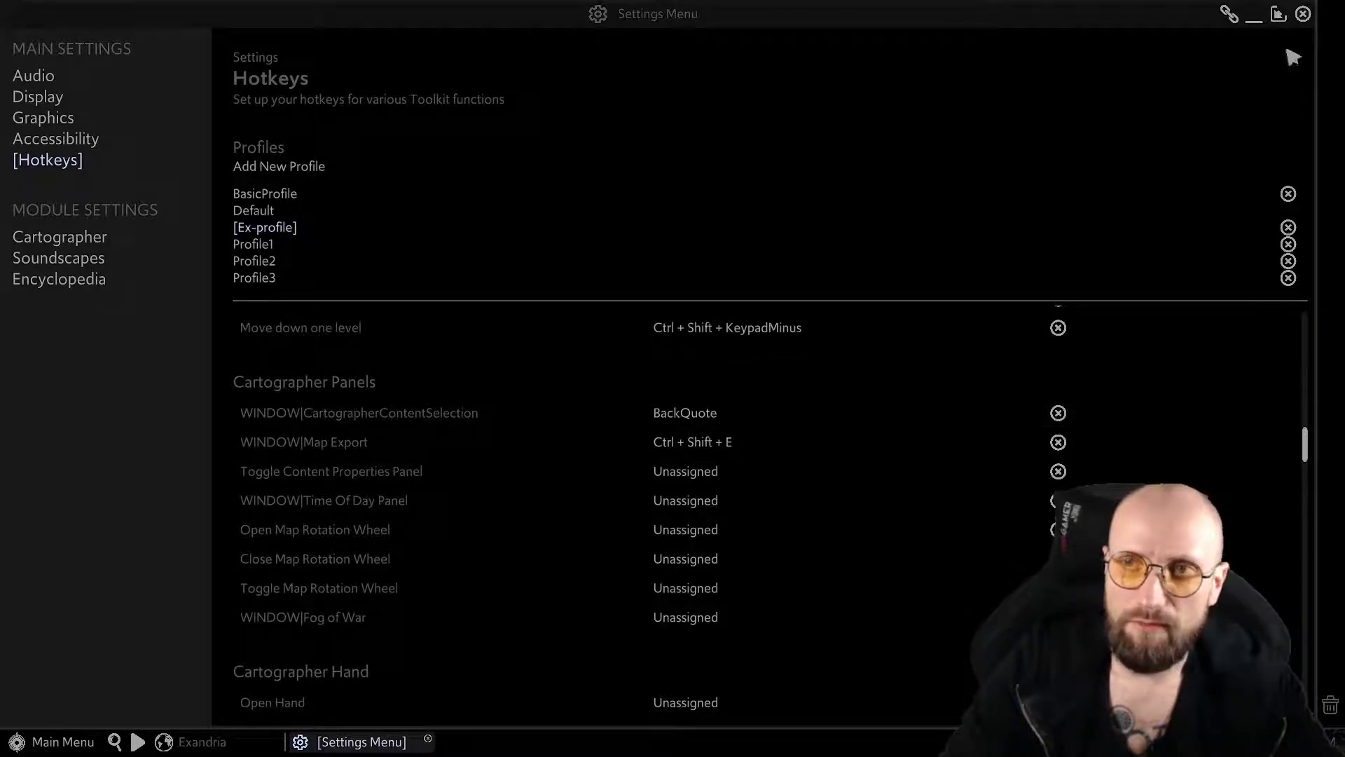
# Hide the settings and test the BackQuote hotkey on the map by opening the CartographerContentSelection window, moving it aside and closing it.
pyautogui.click(1303, 15)
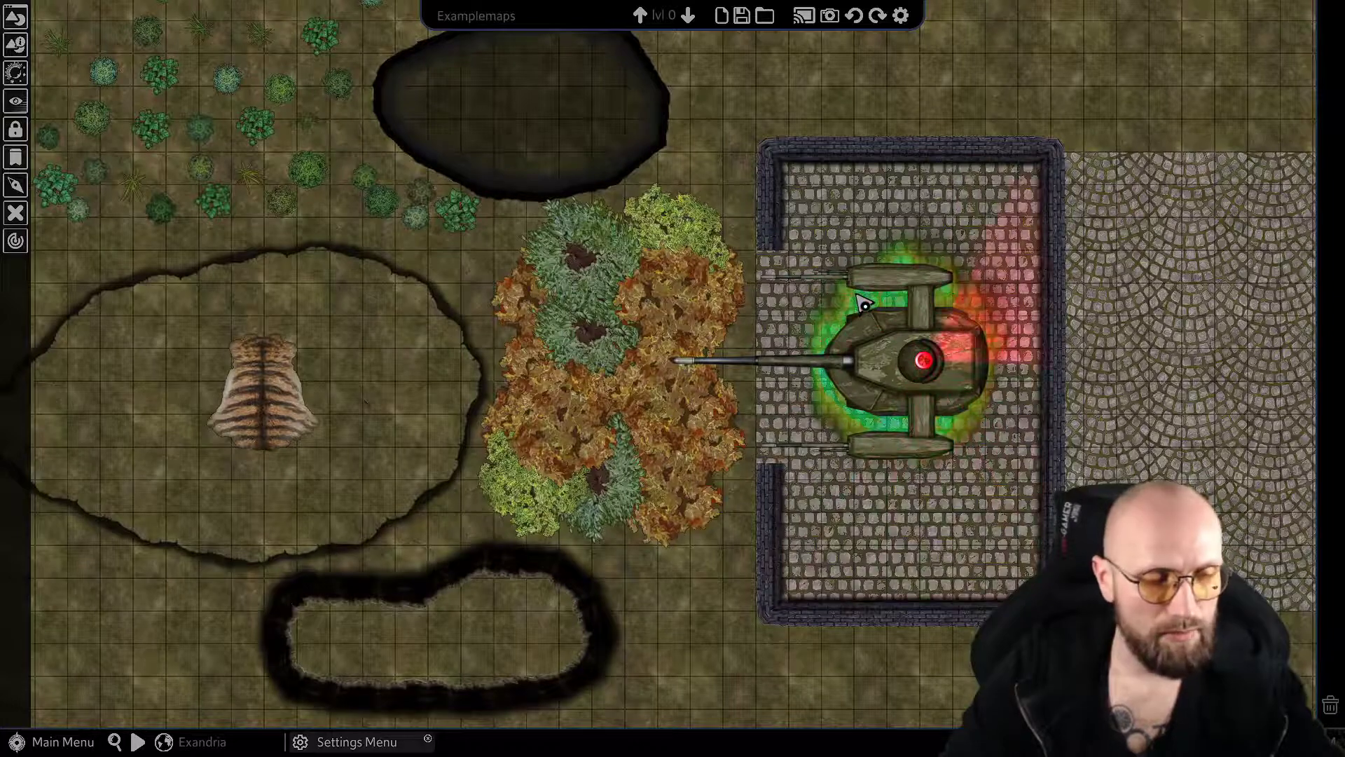
pyautogui.press('`')
pyautogui.moveTo(493, 60); pyautogui.dragTo(285, 51)
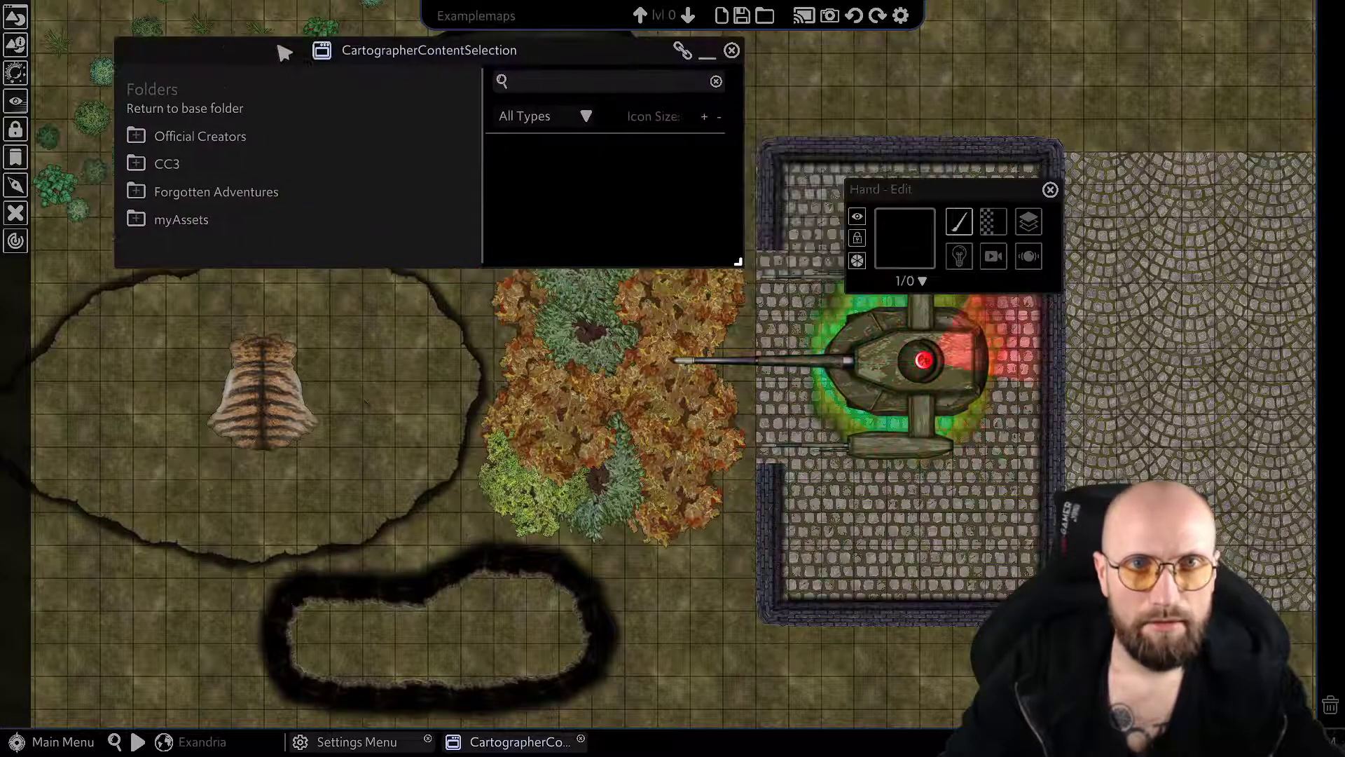
pyautogui.click(731, 50)
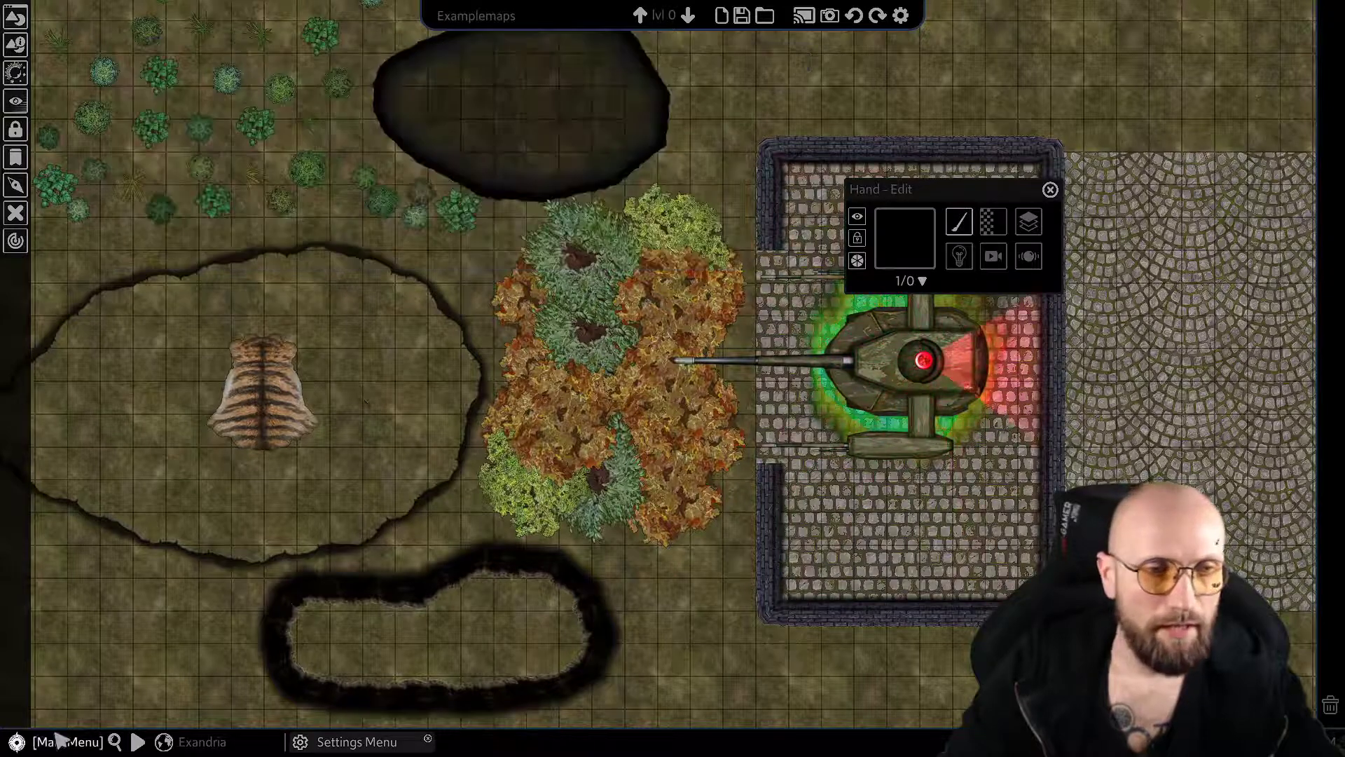
# Restore the settings window and examine the Cartographer Panels and Cartographer Hand hotkeys.
pyautogui.click(389, 740)
pyautogui.scroll(-10, 645, 476)
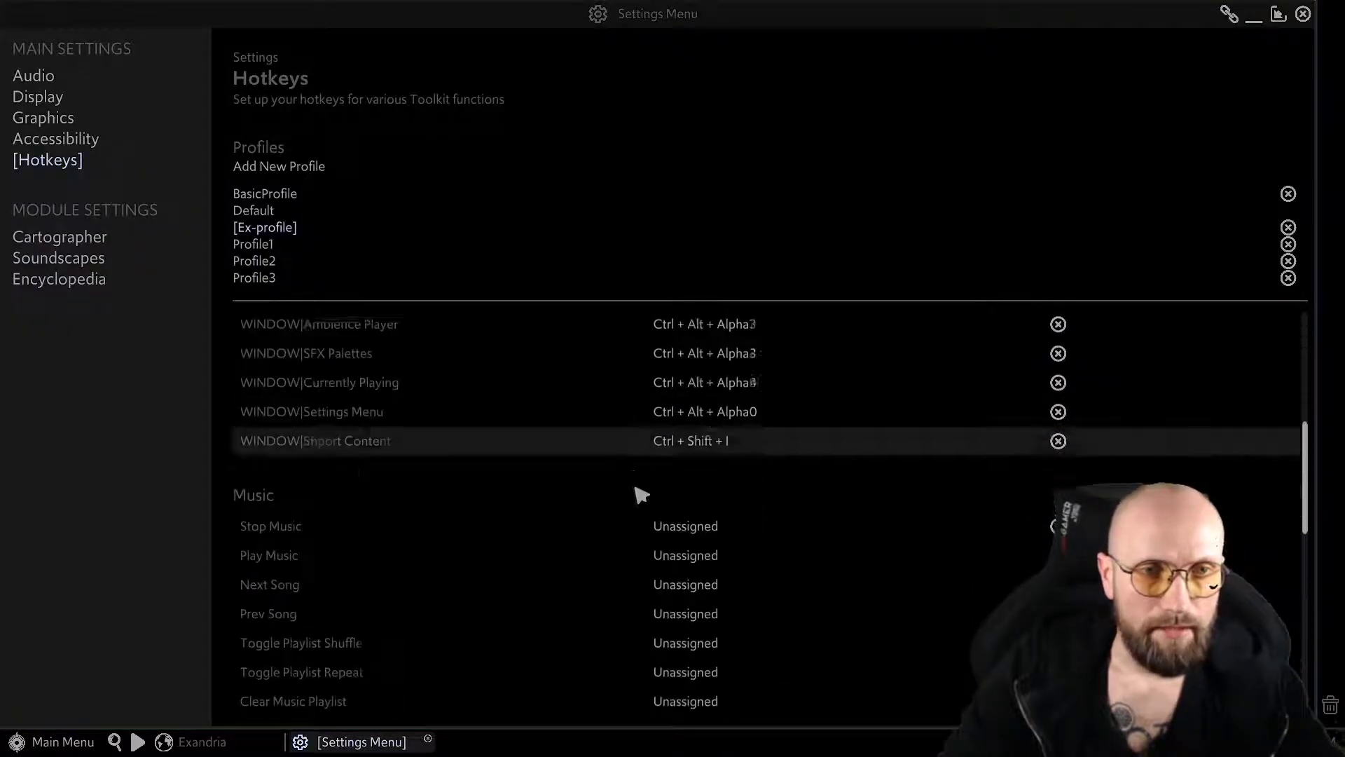
pyautogui.scroll(-10, 645, 490)
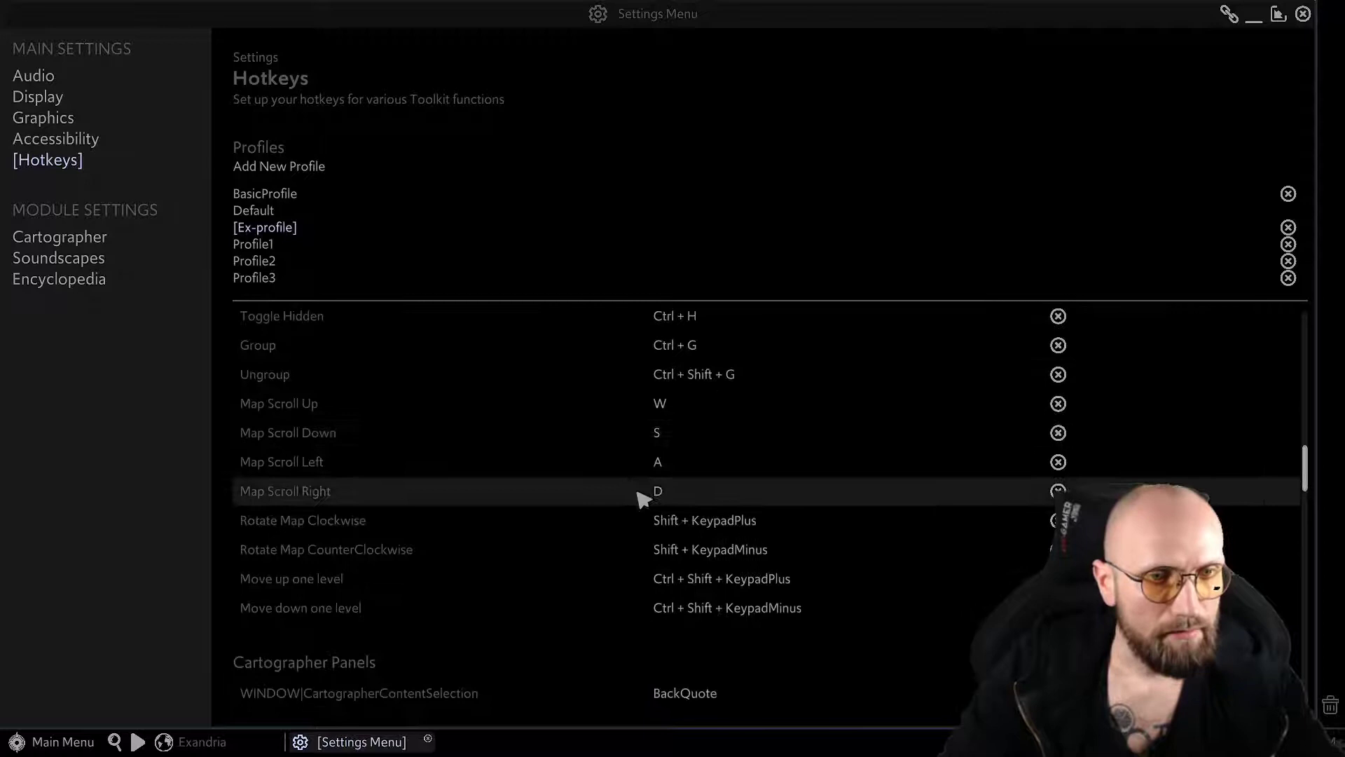
pyautogui.scroll(-1, 459, 433)
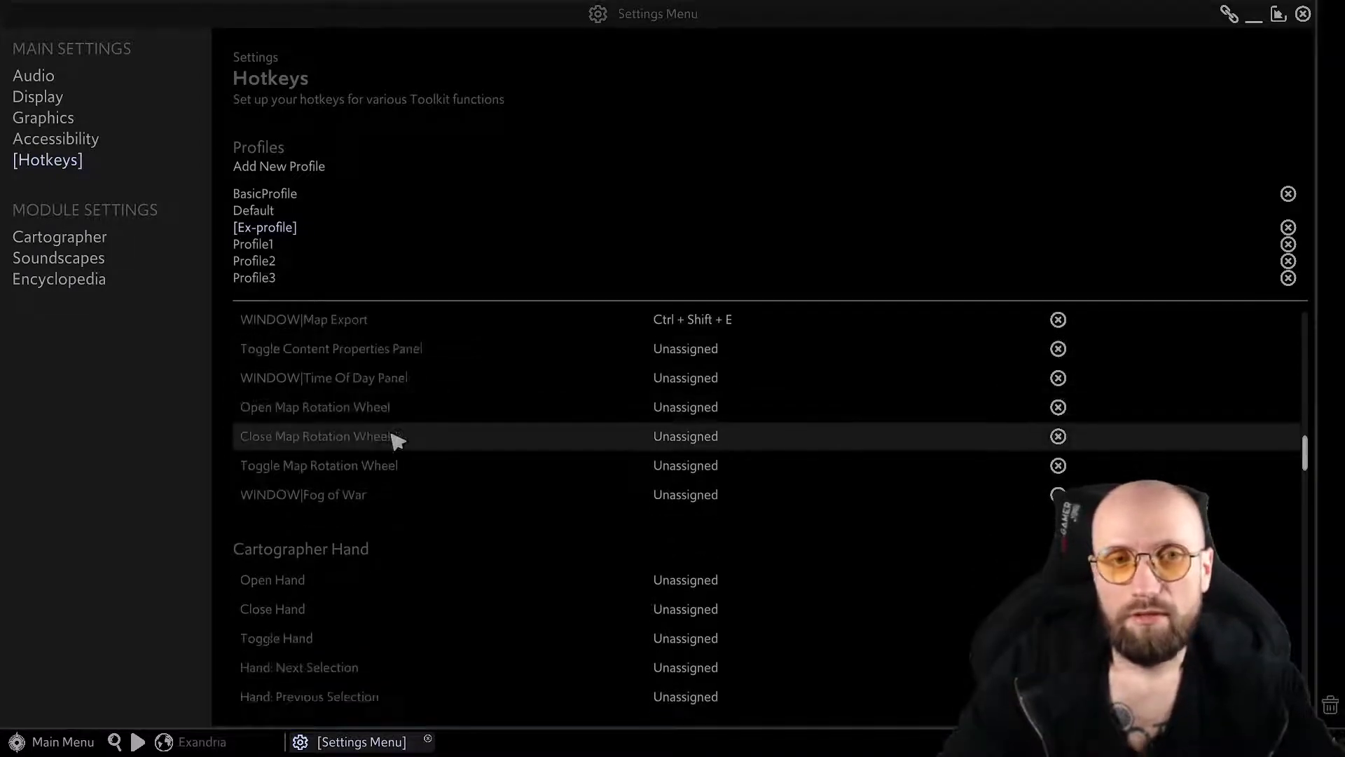
pyautogui.scroll(-1, 624, 354)
pyautogui.scroll(3, 456, 423)
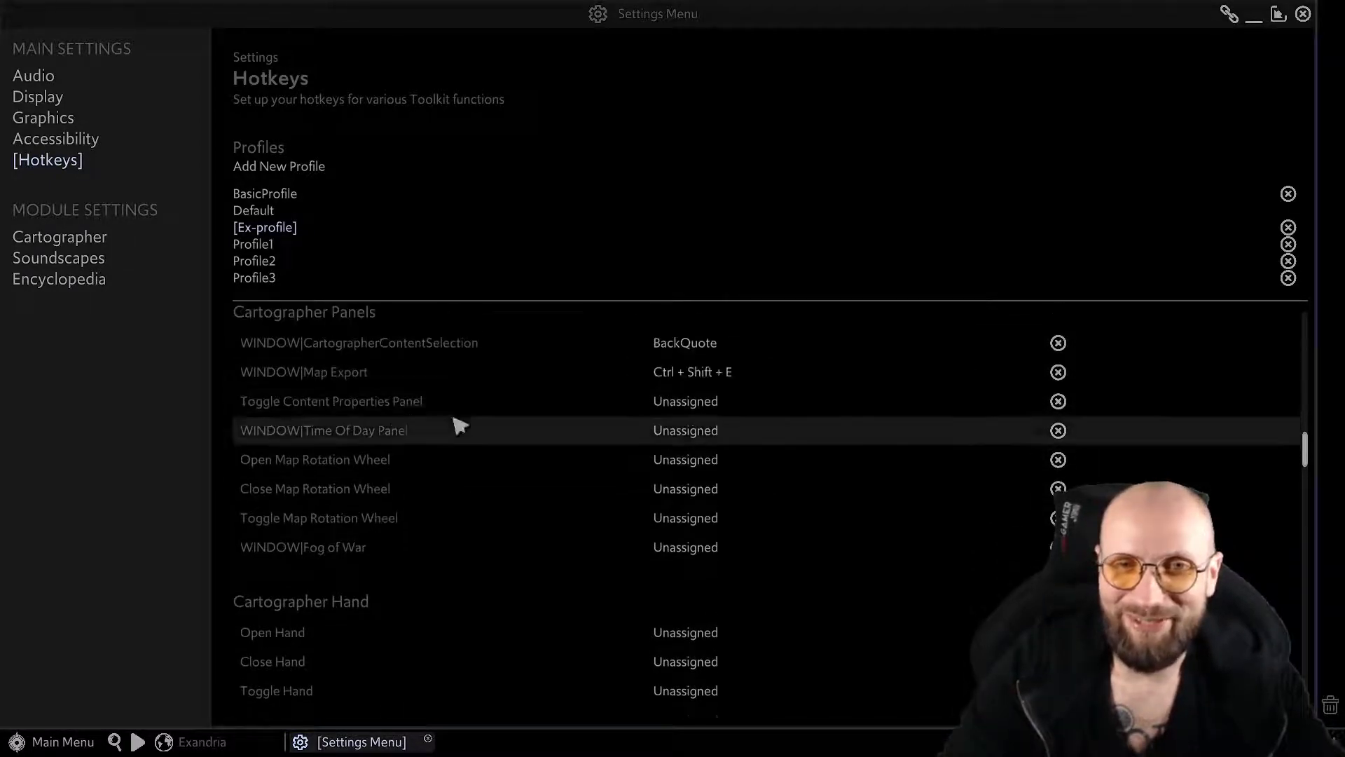
pyautogui.scroll(-3, 404, 515)
pyautogui.scroll(-3, 405, 515)
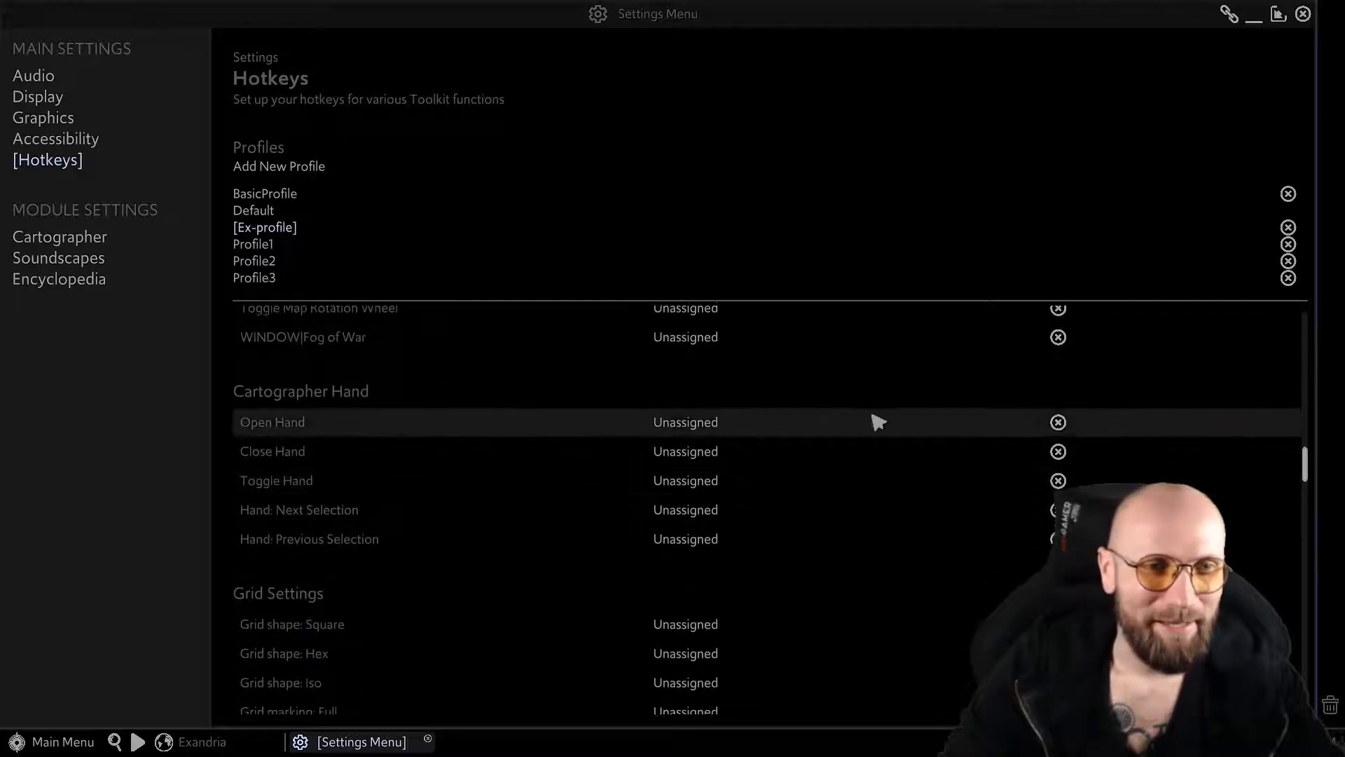
pyautogui.scroll(-1, 434, 428)
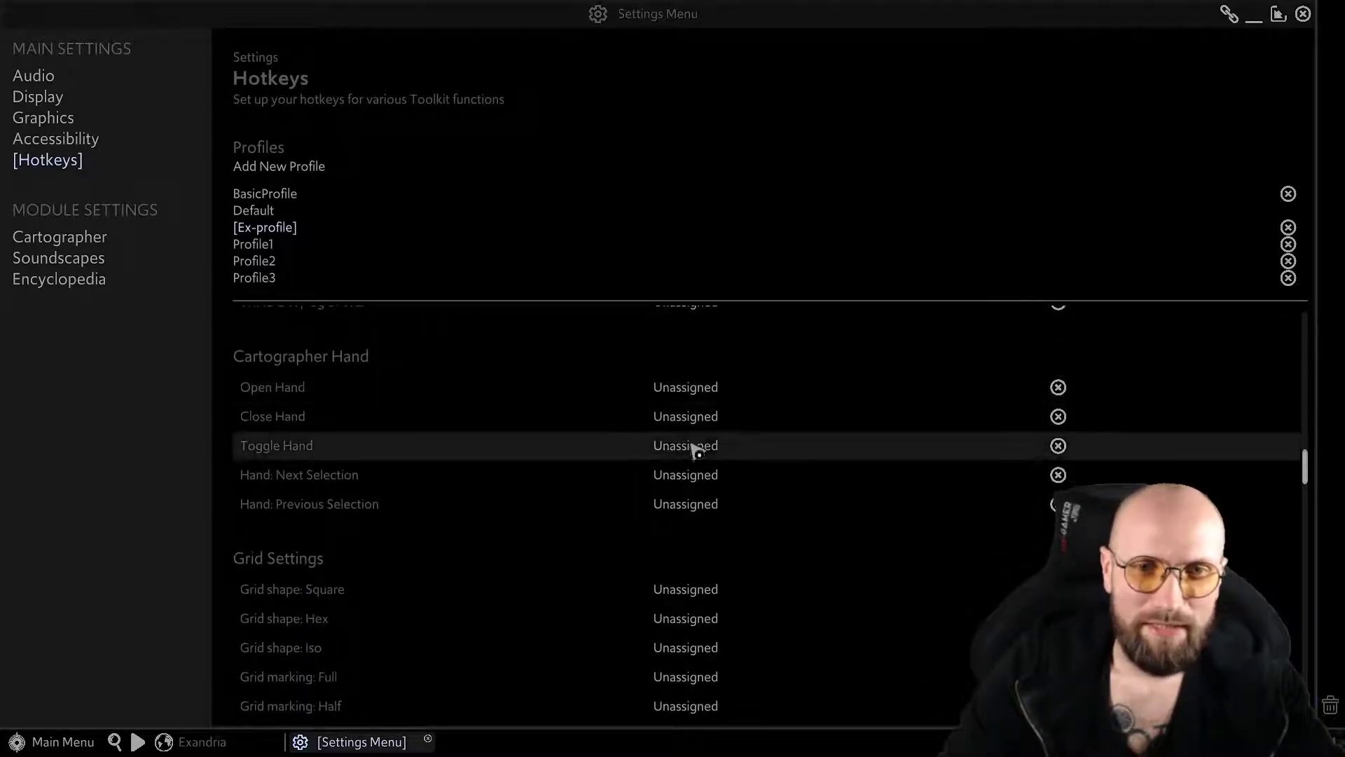
pyautogui.scroll(2, 457, 443)
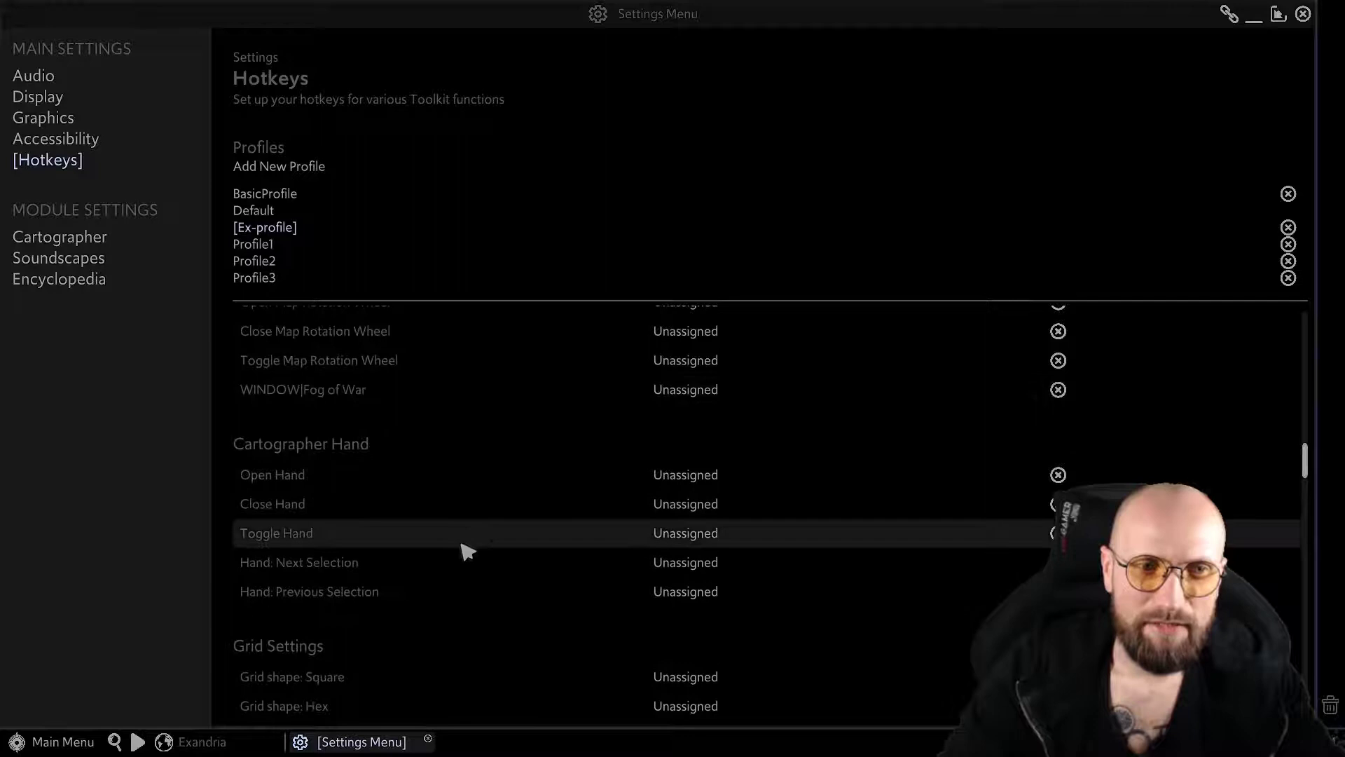
pyautogui.scroll(4, 473, 513)
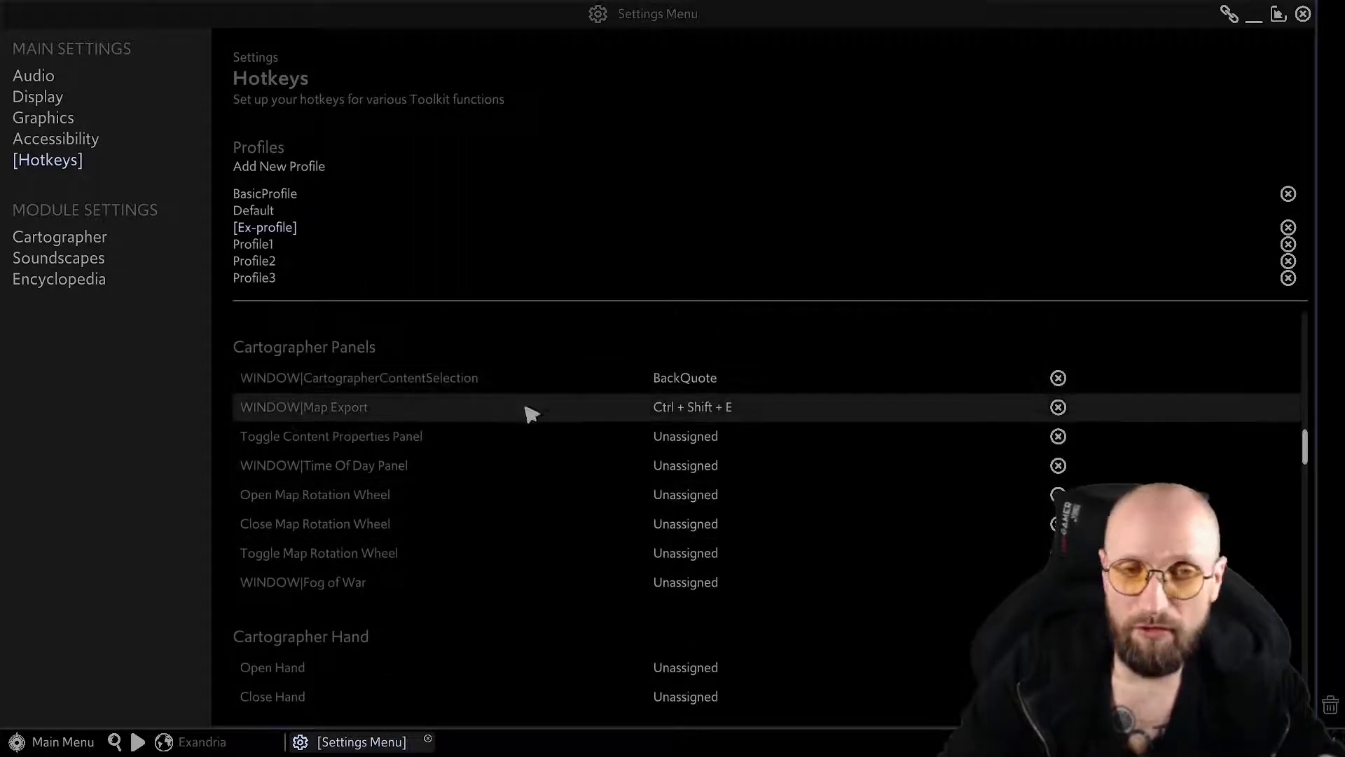
# Review the Grid Settings hotkeys and the Placement hotkeys for objects, tiles and lines.
pyautogui.scroll(-6, 530, 424)
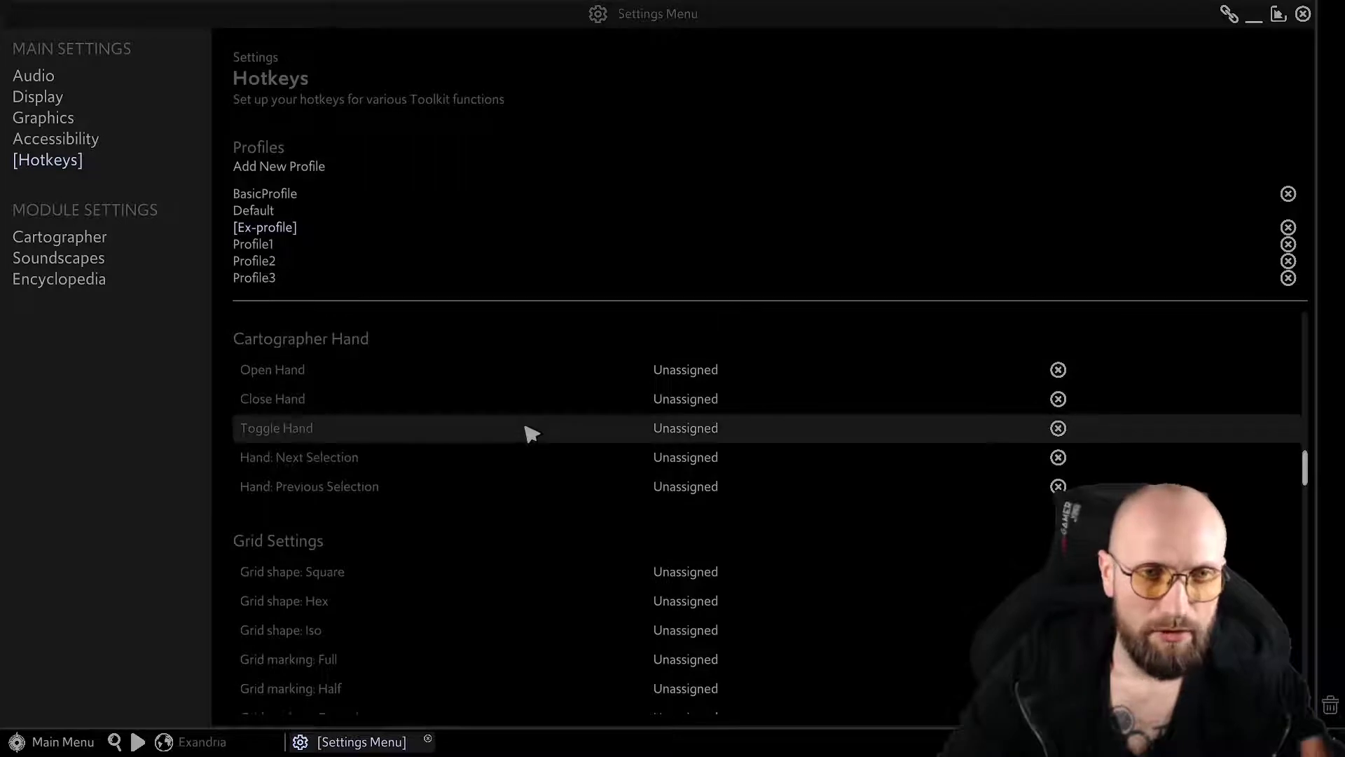
pyautogui.scroll(-2, 526, 411)
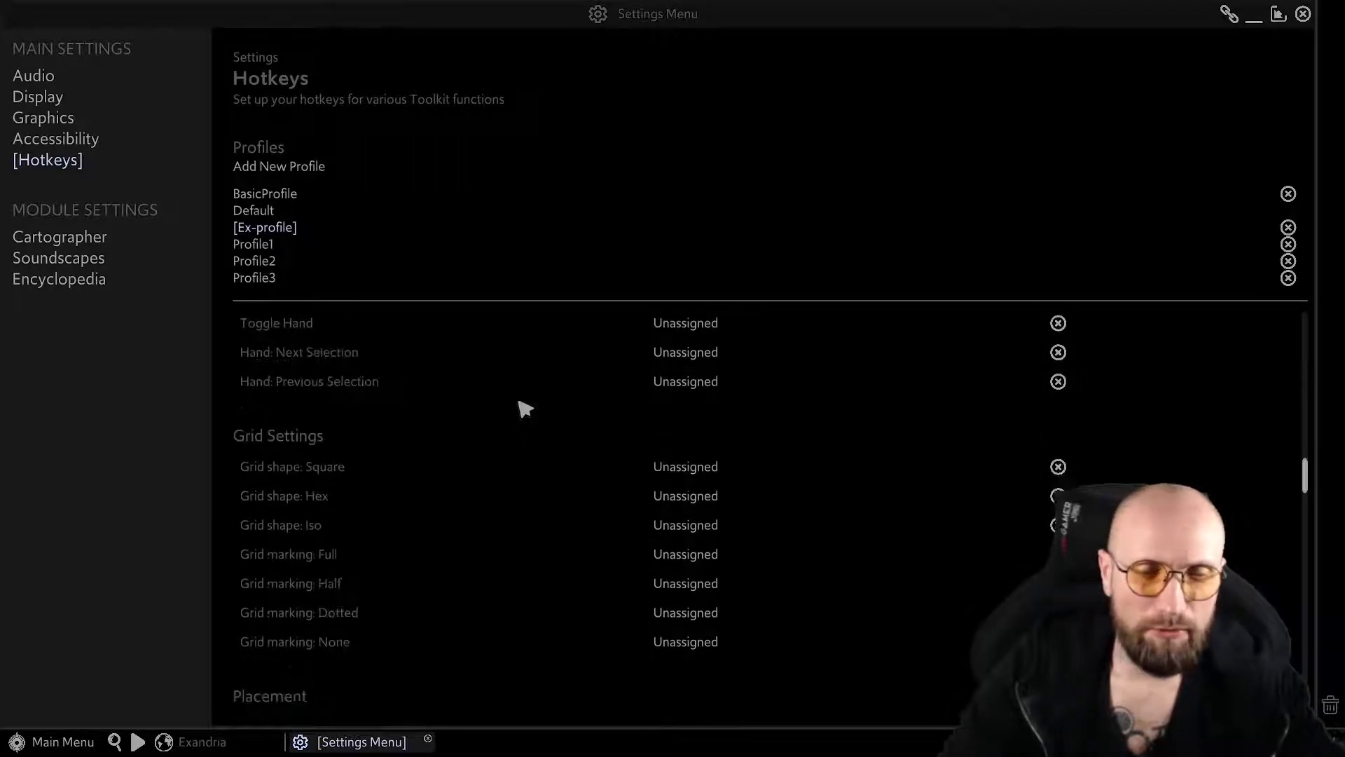
pyautogui.scroll(-2, 524, 406)
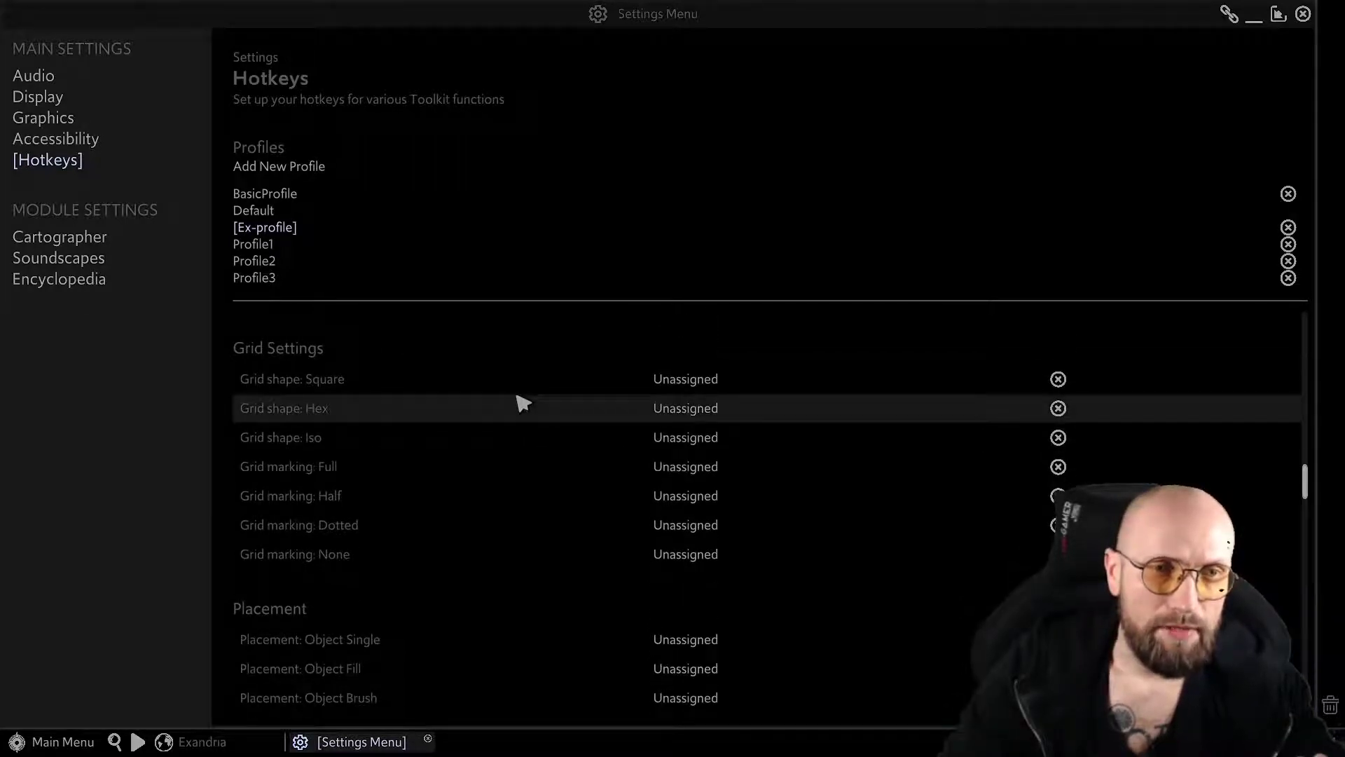
pyautogui.scroll(-2, 524, 404)
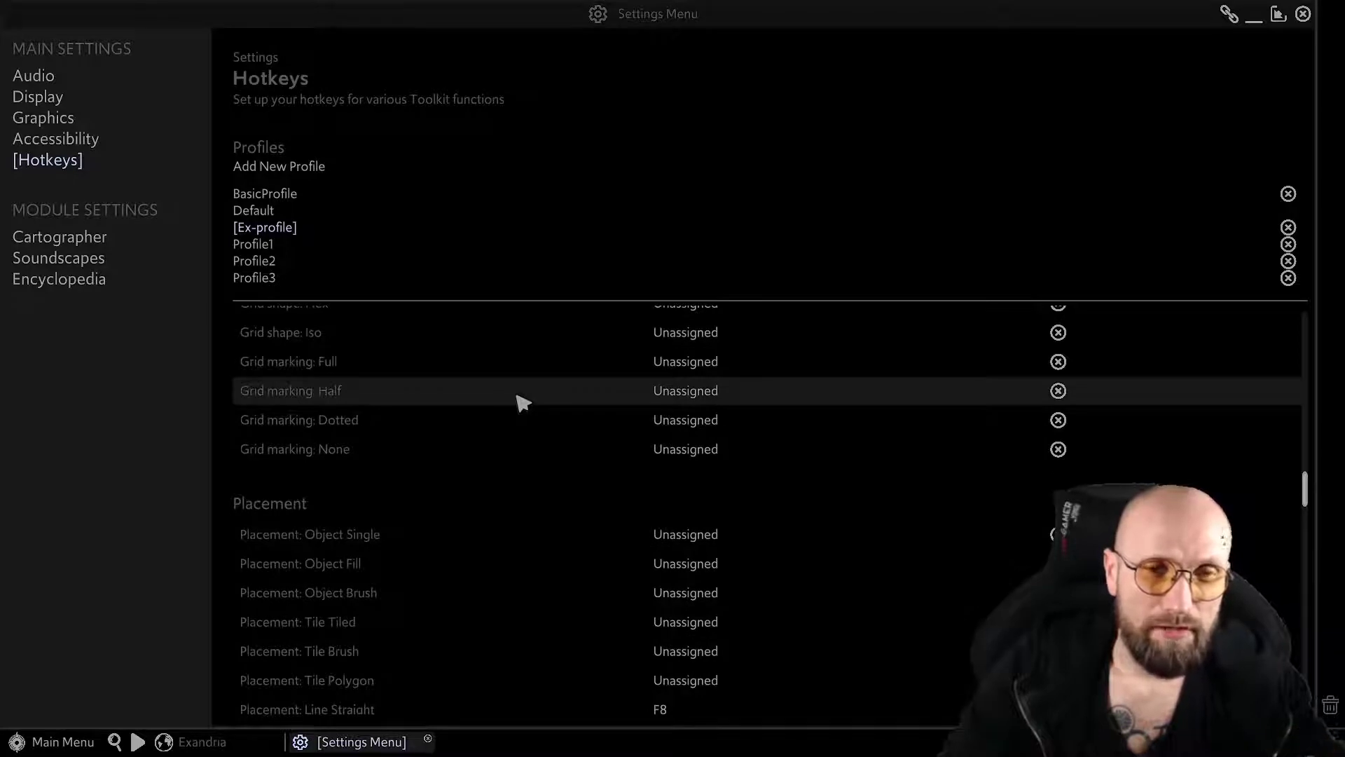
pyautogui.scroll(-4, 522, 403)
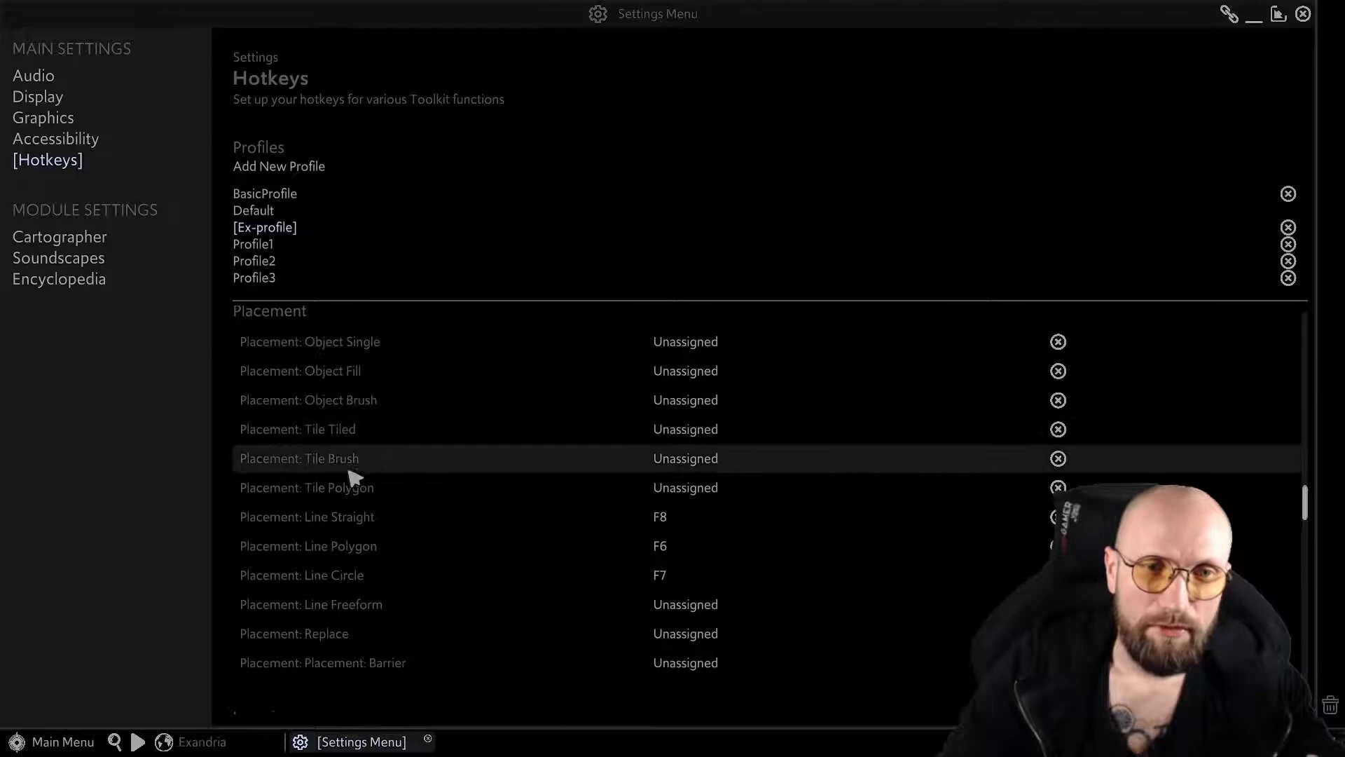
pyautogui.scroll(-1, 506, 508)
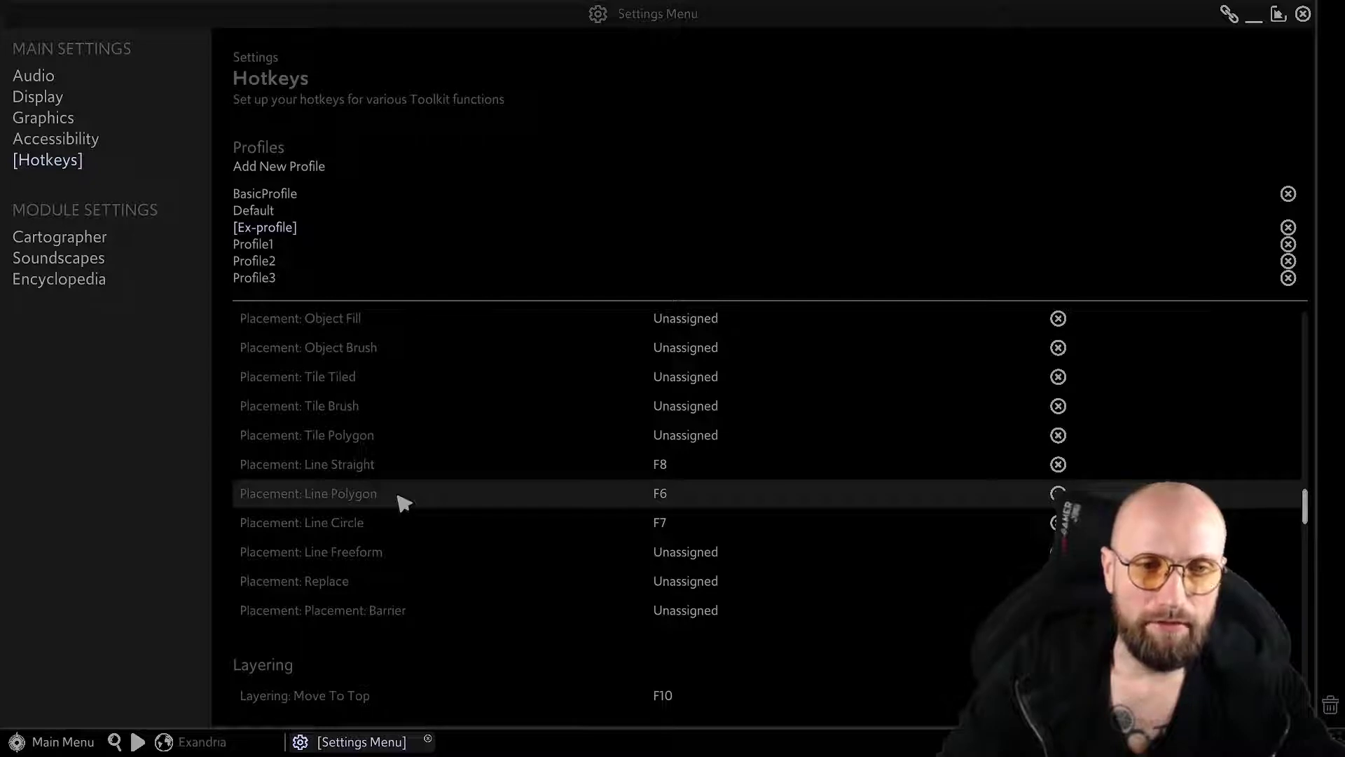
# Review the Layering hotkeys and the Lighting hotkeys, including the one for Light Toggle.
pyautogui.scroll(-5, 405, 503)
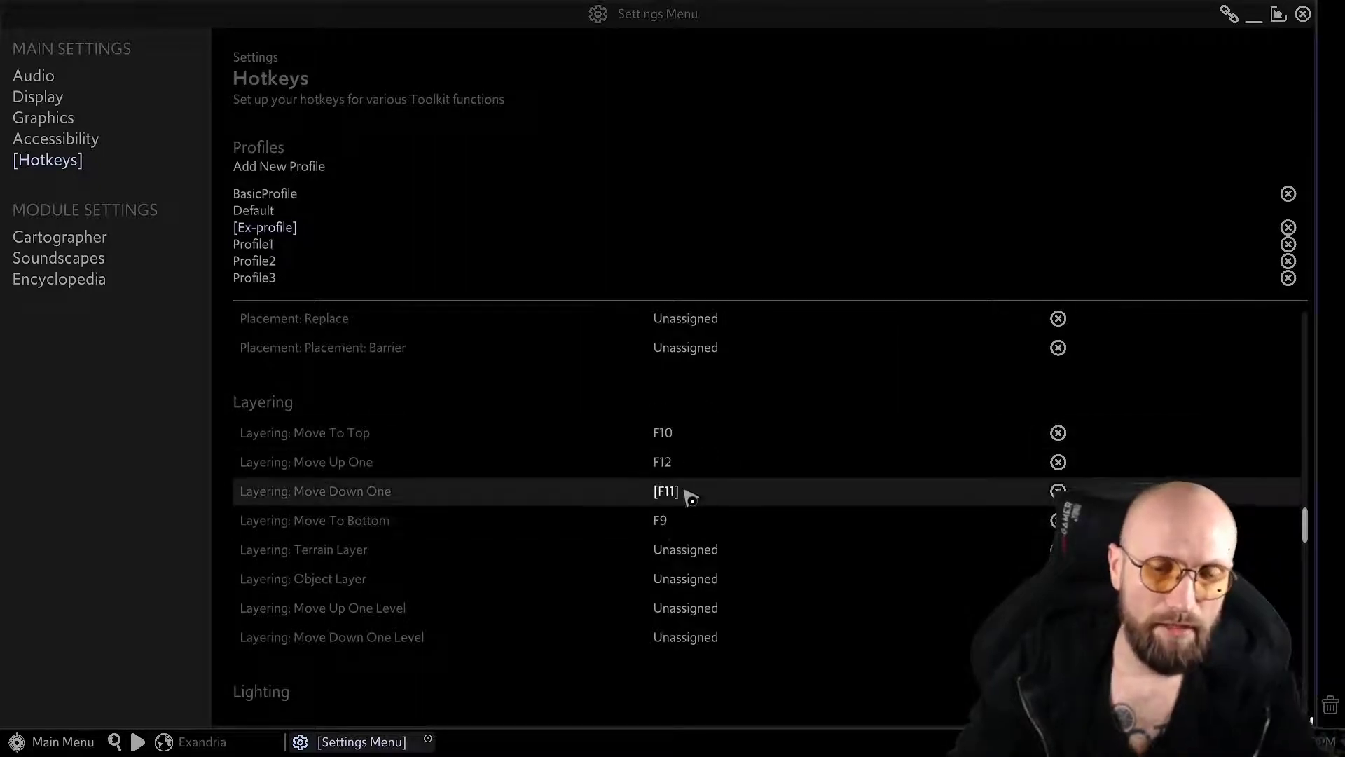
pyautogui.scroll(-1, 420, 444)
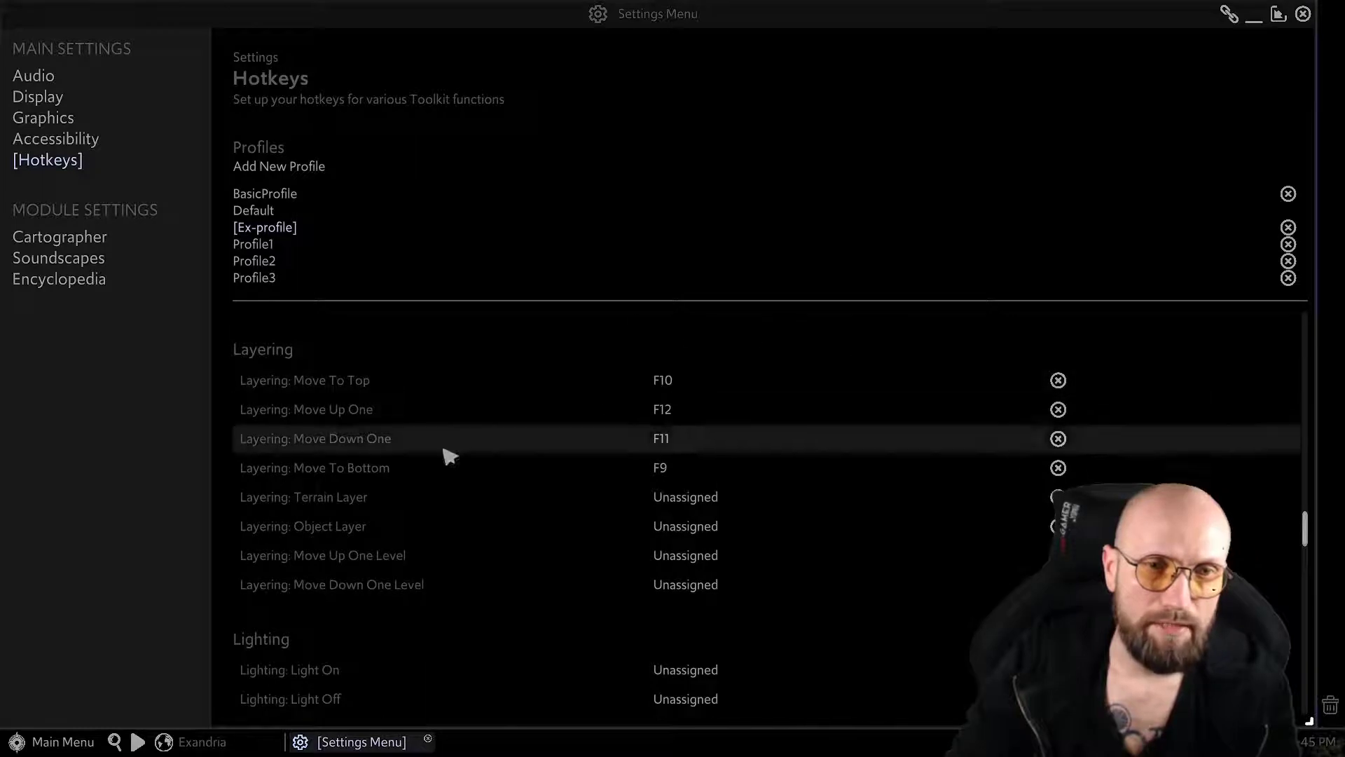
pyautogui.scroll(-6, 289, 420)
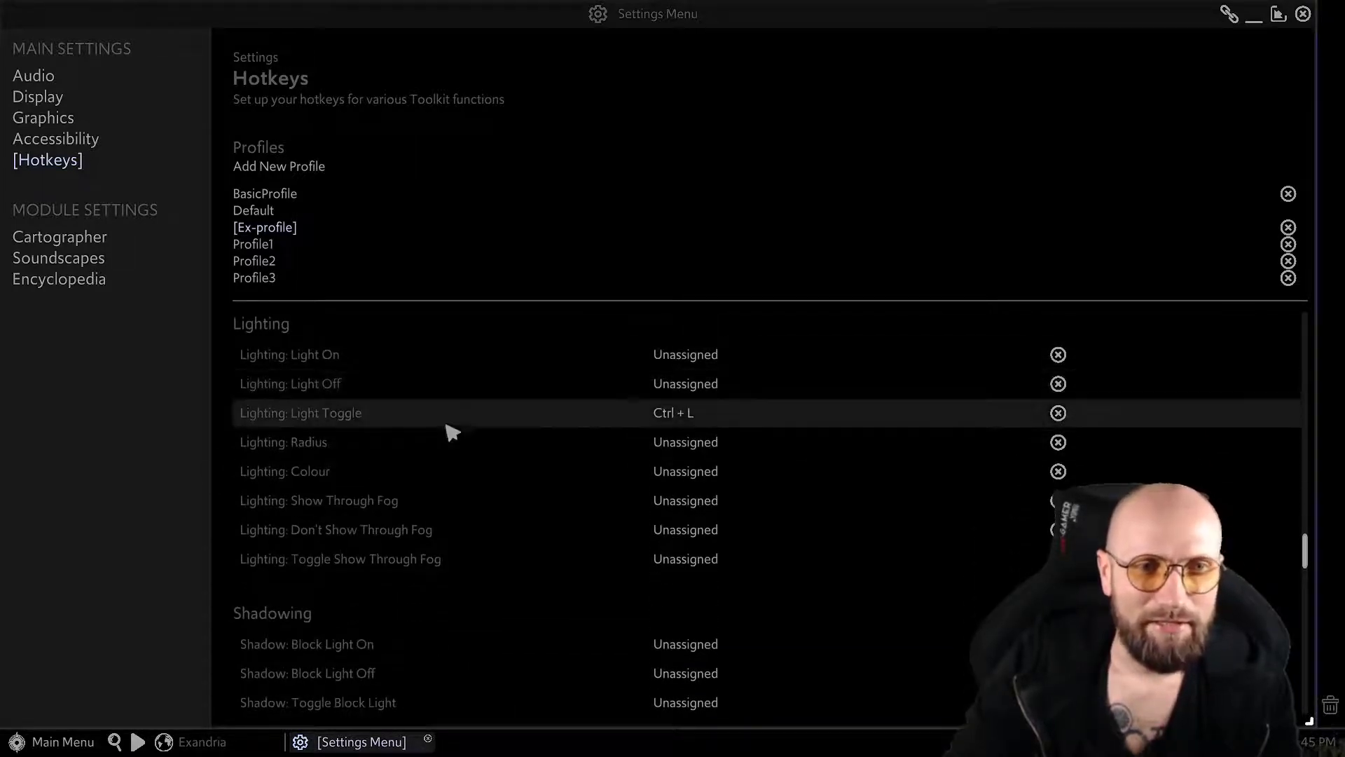
pyautogui.click(775, 425)
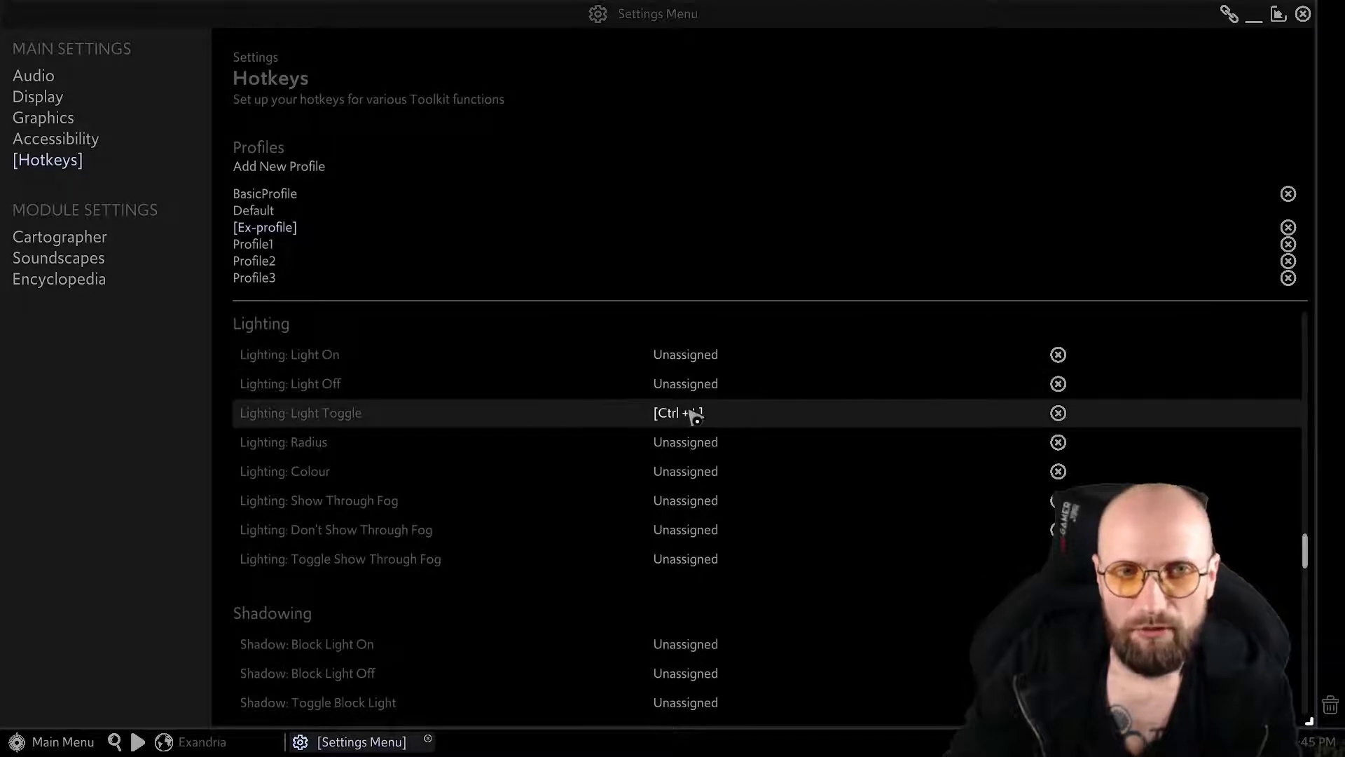
pyautogui.hotkey('ctrl', 'l')
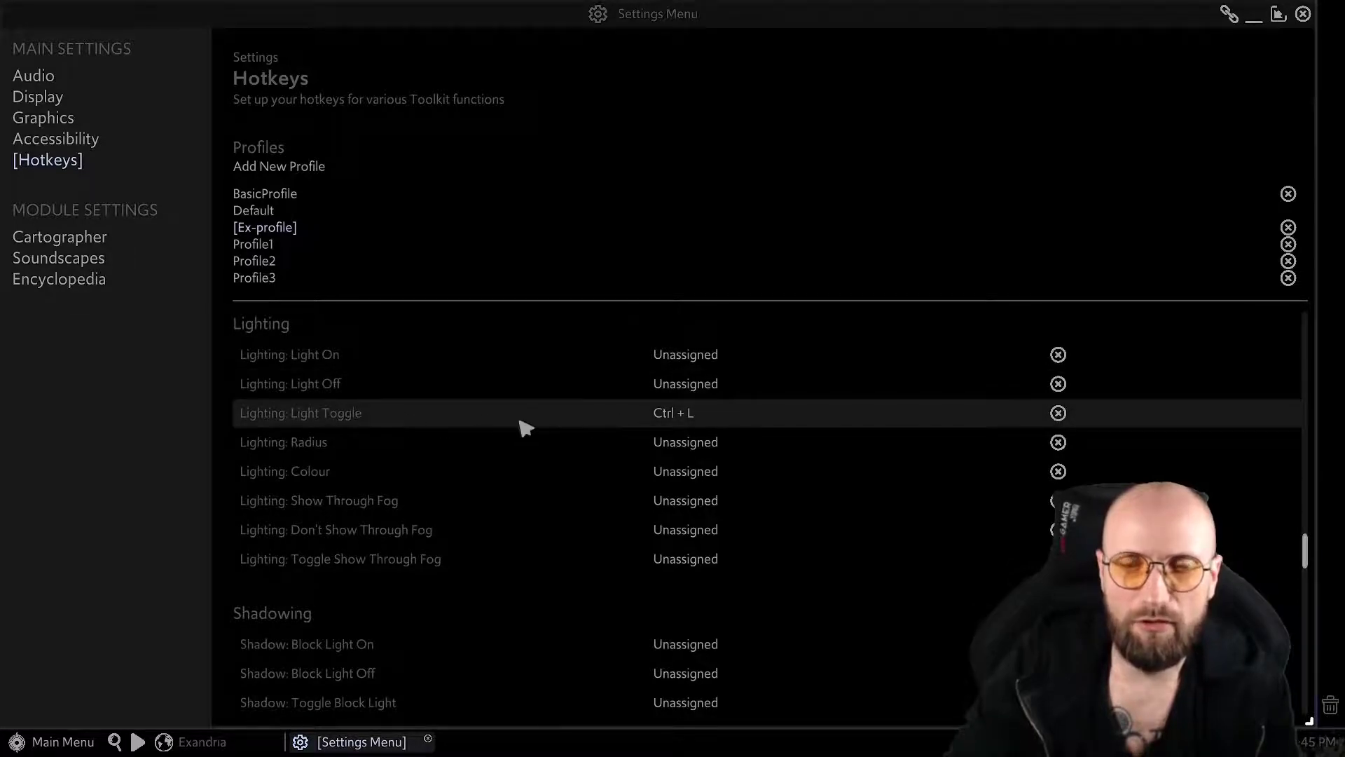
# Examine the Shadowing hotkeys, focusing on Drop Shadow Off and Toggle Drop Shadow.
pyautogui.scroll(-3, 459, 410)
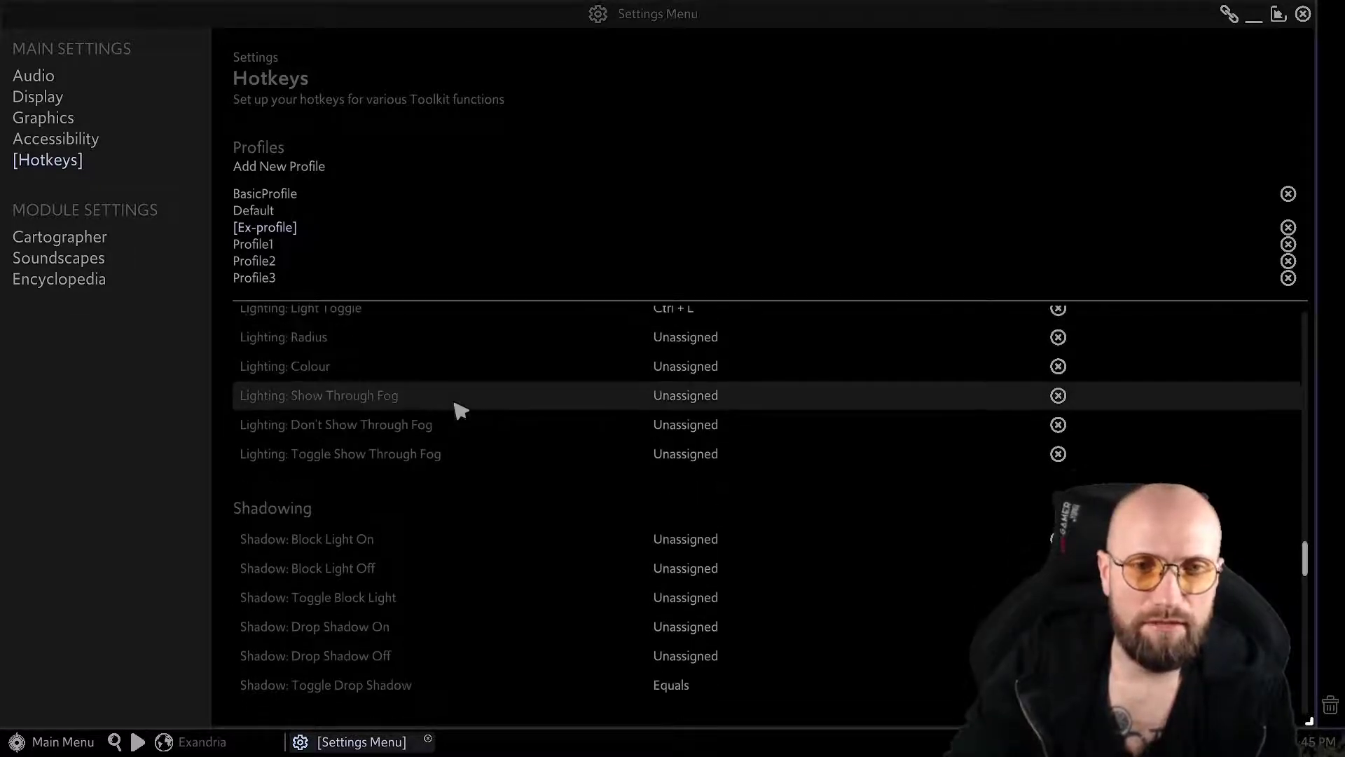
pyautogui.scroll(-4, 460, 411)
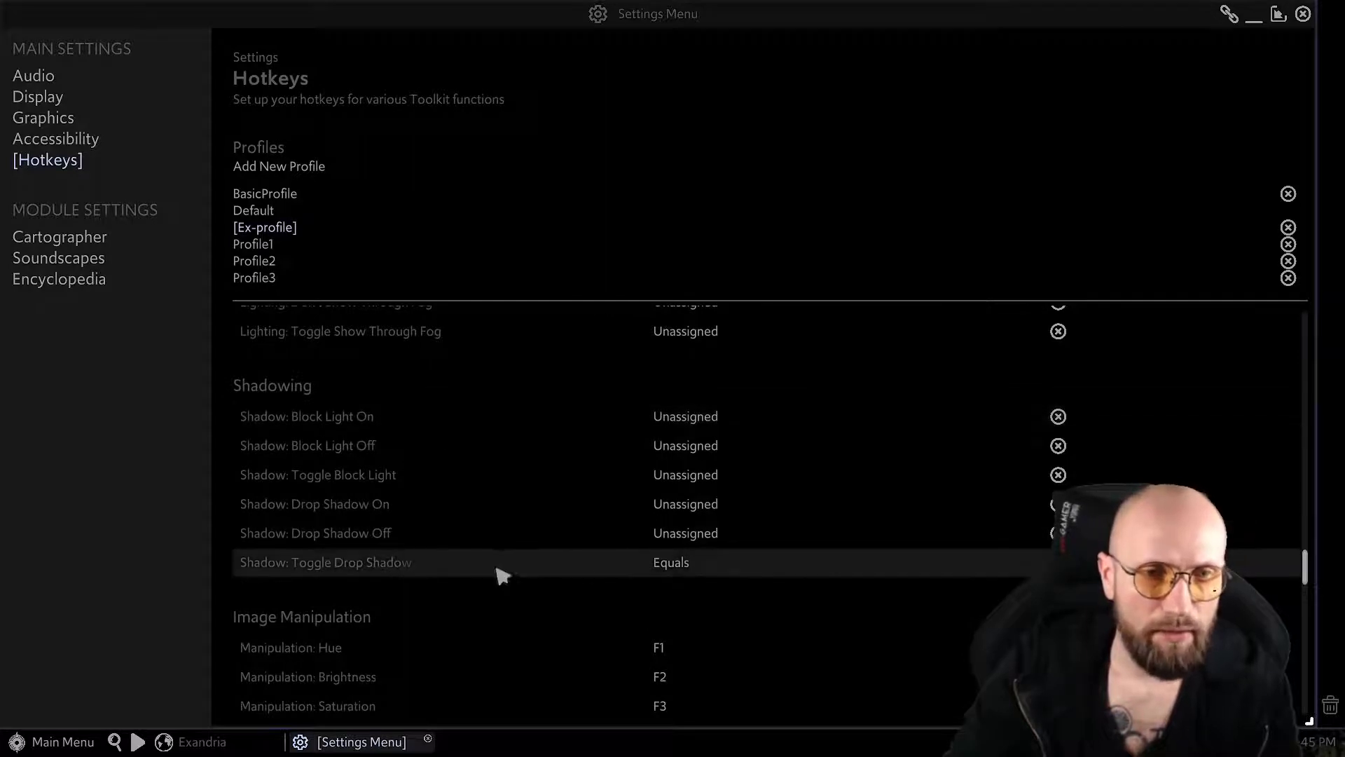
pyautogui.click(699, 569)
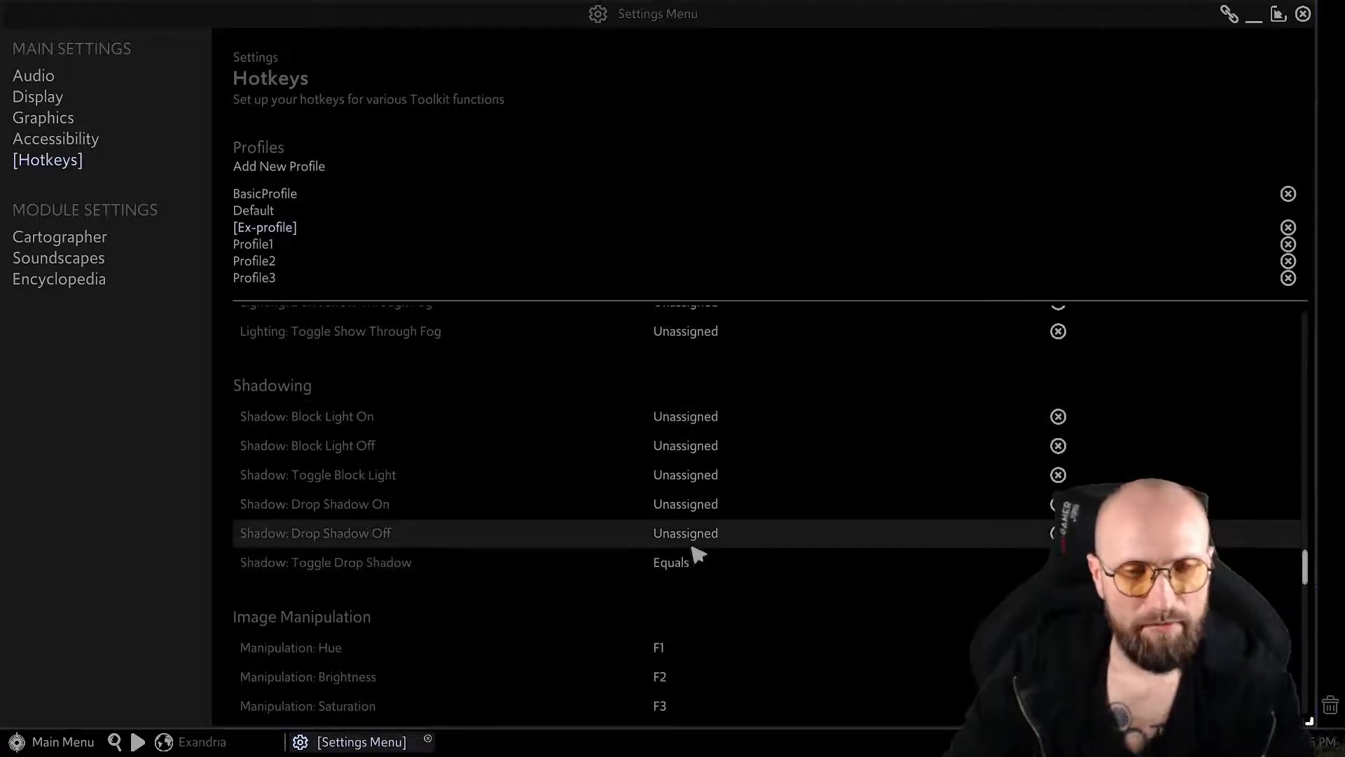
pyautogui.click(690, 540)
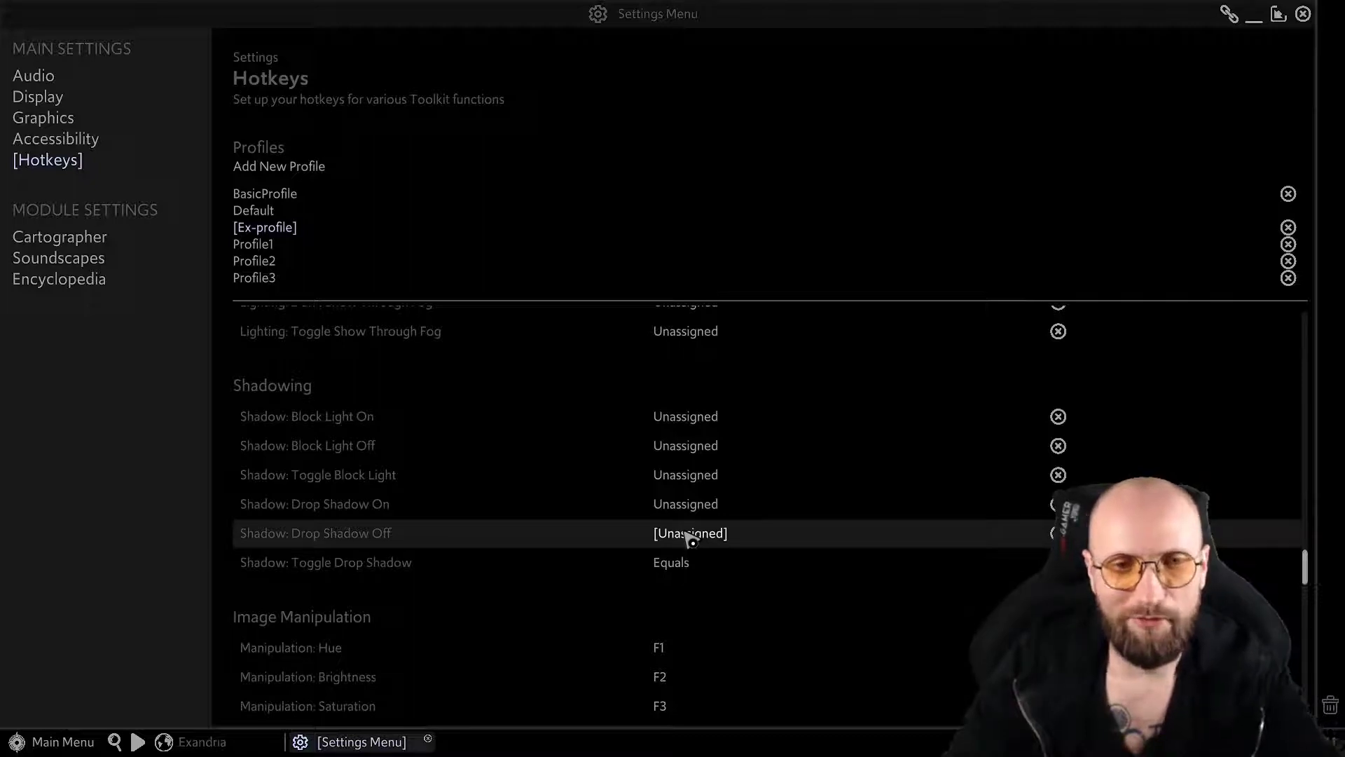
pyautogui.scroll(1, 690, 540)
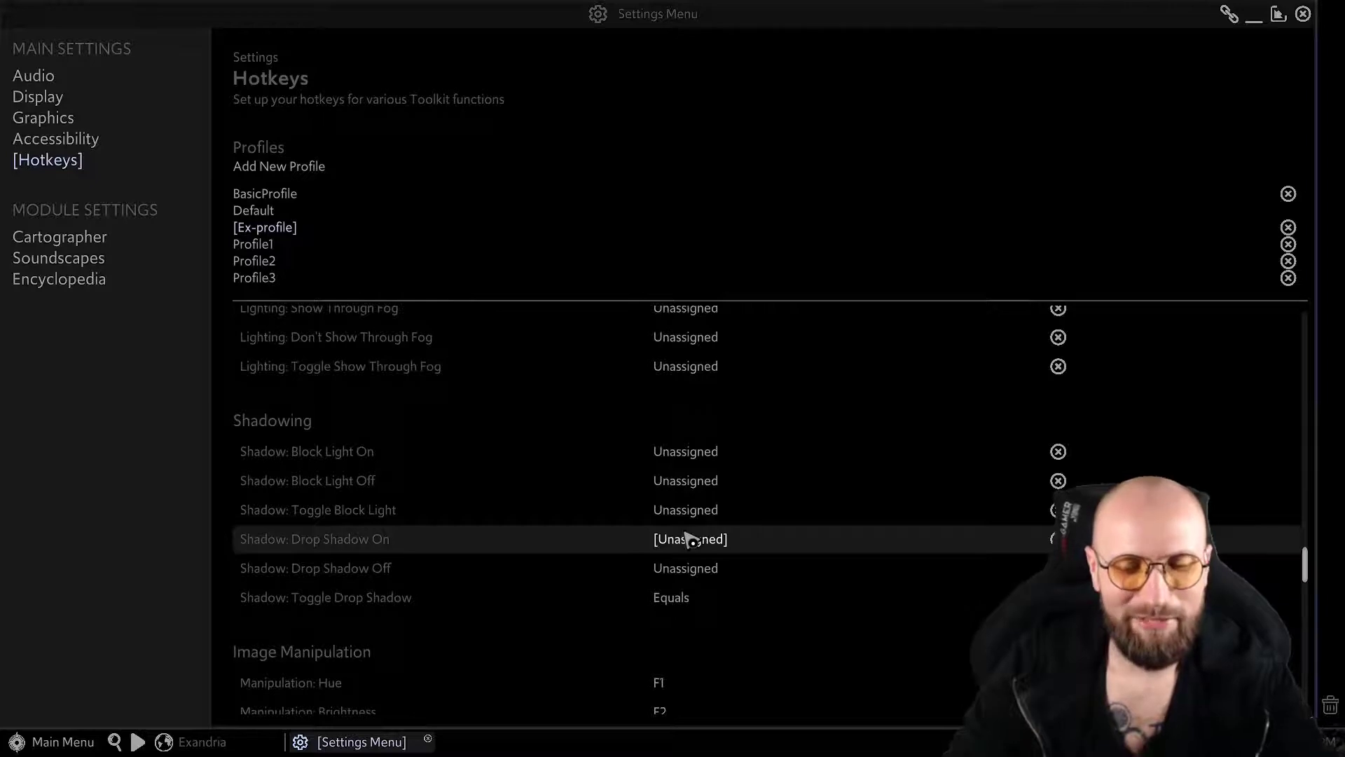
pyautogui.scroll(-1, 691, 539)
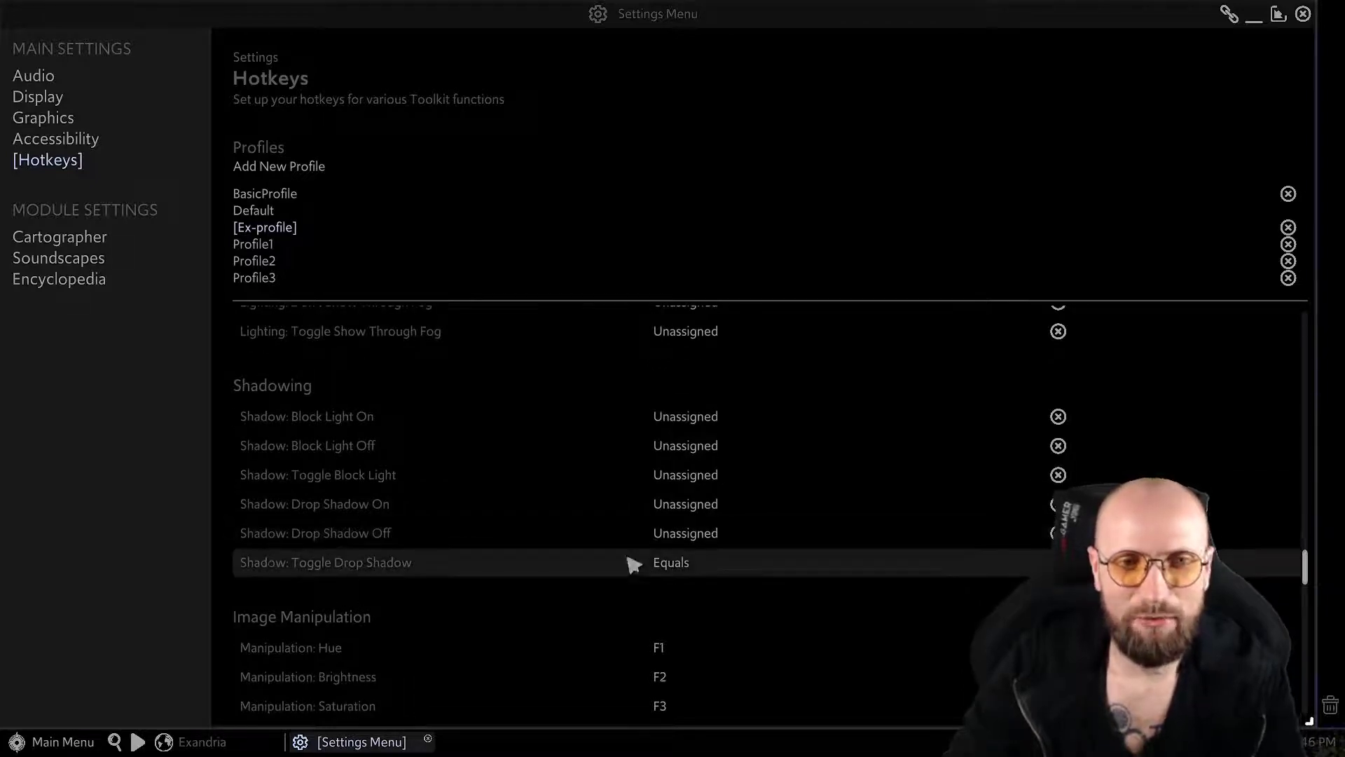
pyautogui.click(698, 572)
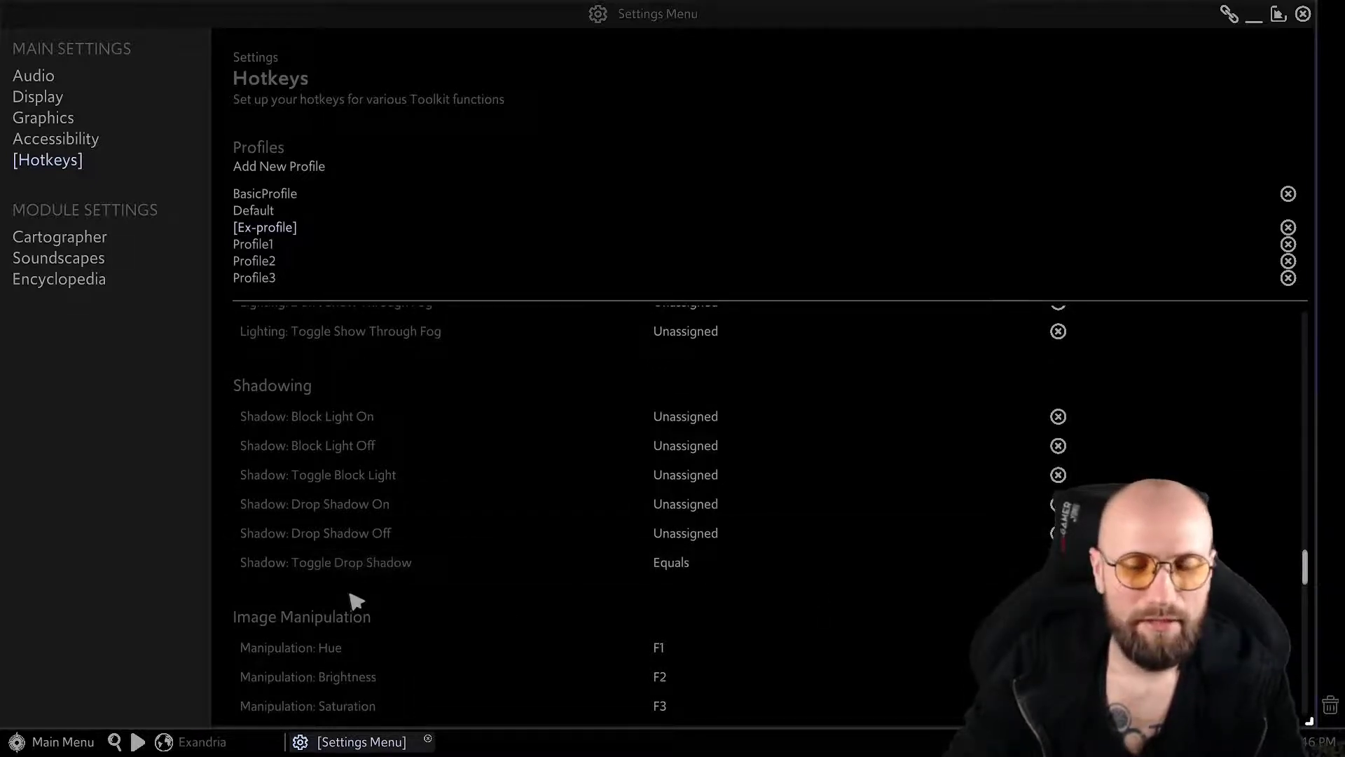
# Review the Image Manipulation, Chroma Key and Line Manipulation hotkeys, including the one for Edit Line Points.
pyautogui.scroll(-1, 483, 592)
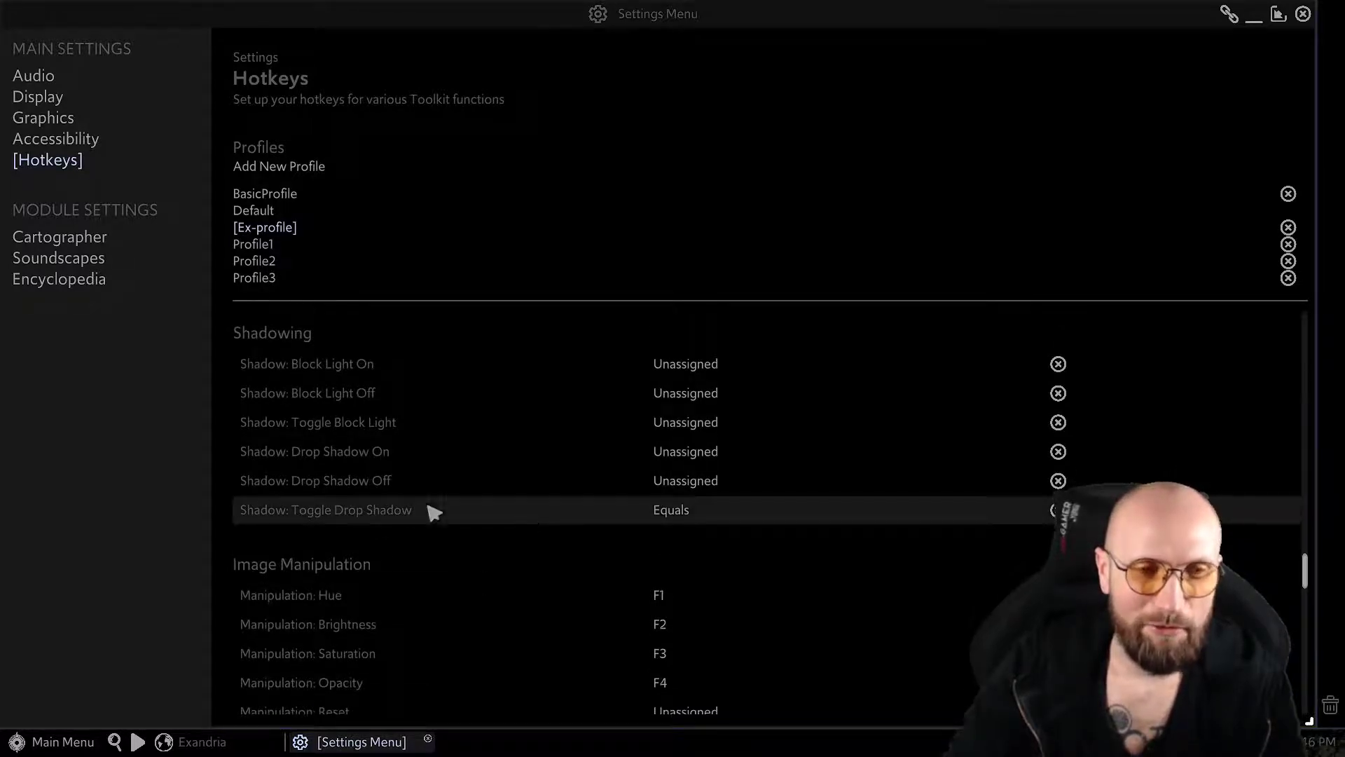
pyautogui.scroll(-3, 450, 519)
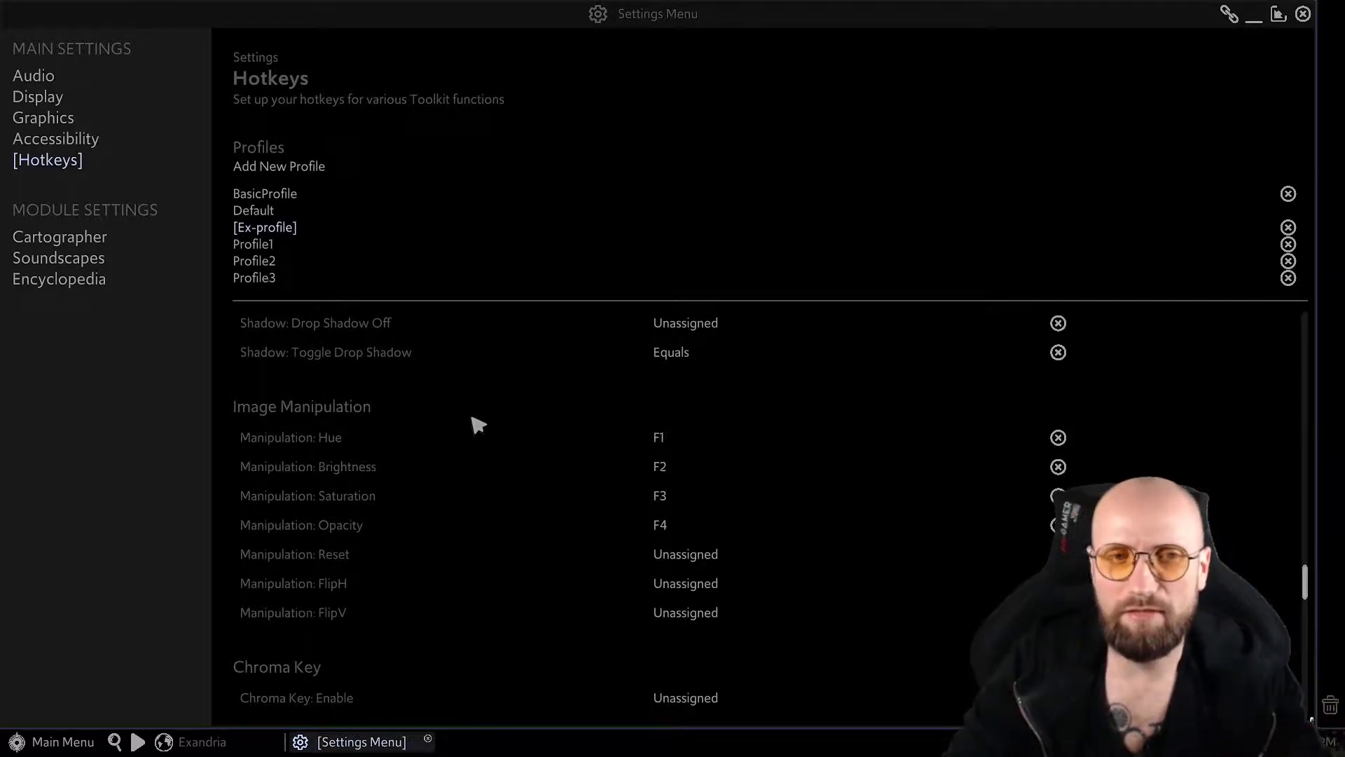
pyautogui.scroll(-2, 478, 425)
pyautogui.scroll(-1, 479, 425)
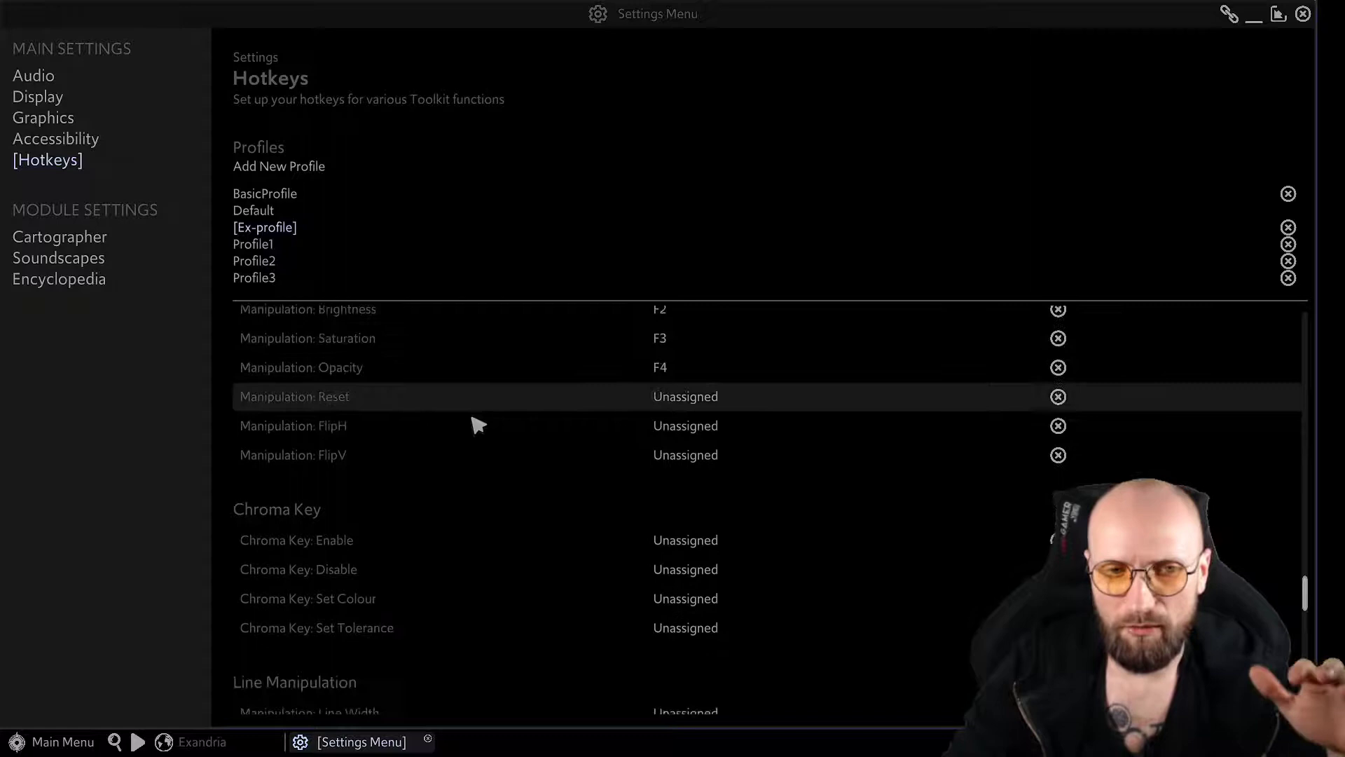
pyautogui.scroll(-3, 479, 418)
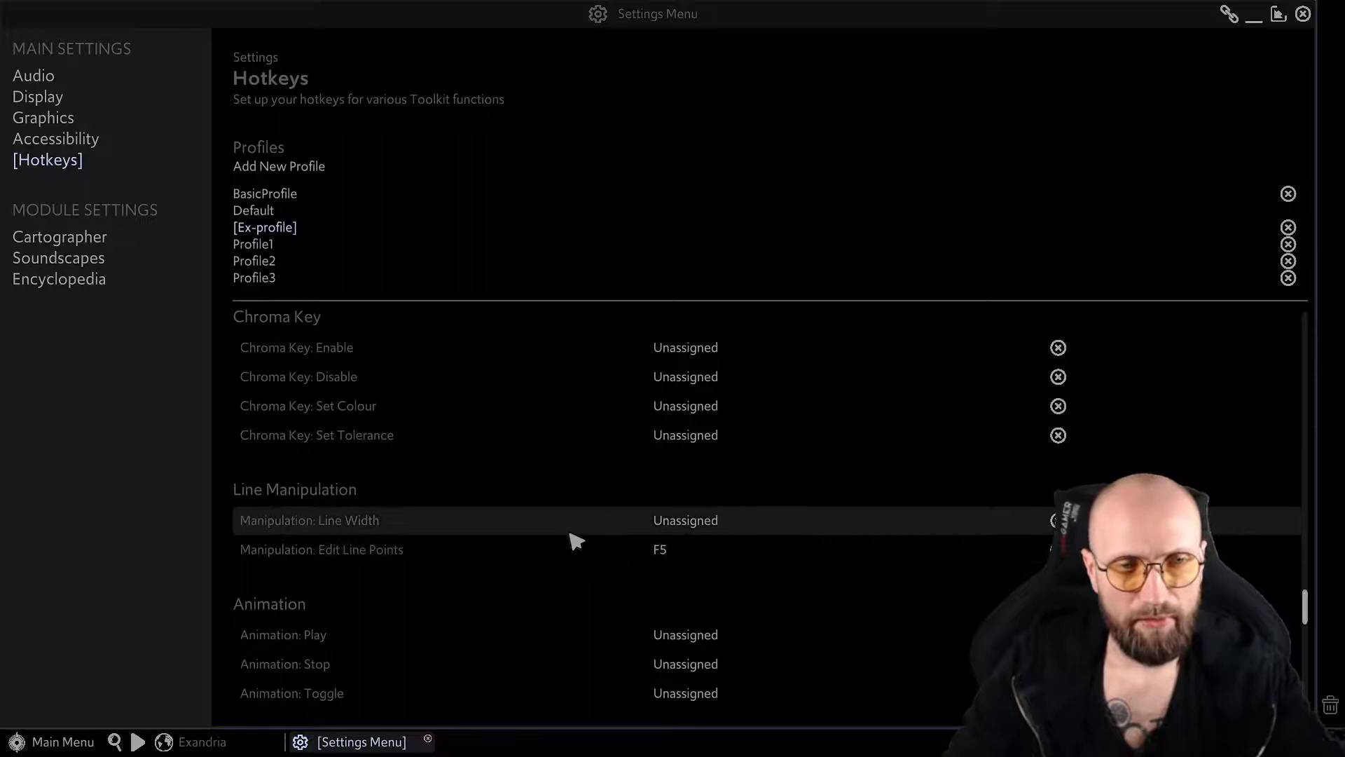
pyautogui.scroll(-1, 561, 540)
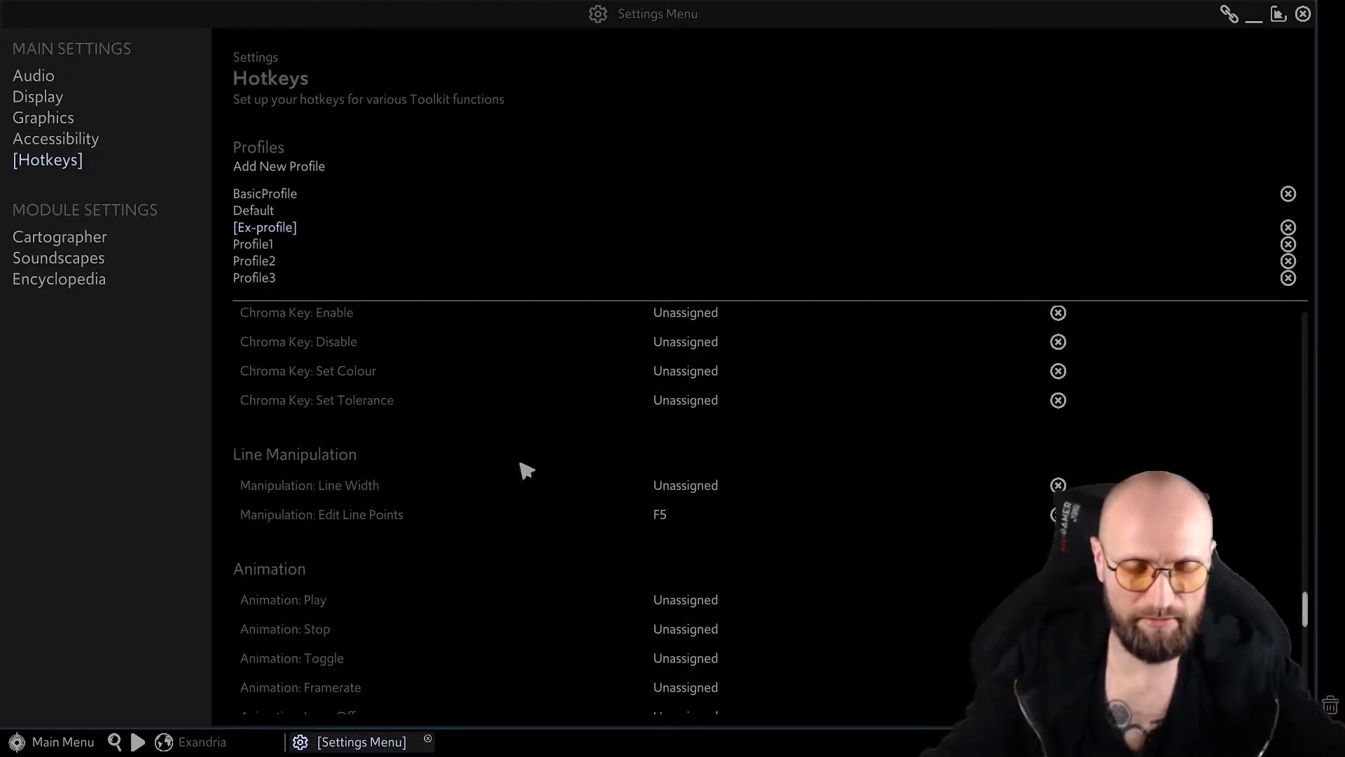
# Examine the Animation, Fog of War, Locking and Player view hotkeys.
pyautogui.scroll(-6, 530, 469)
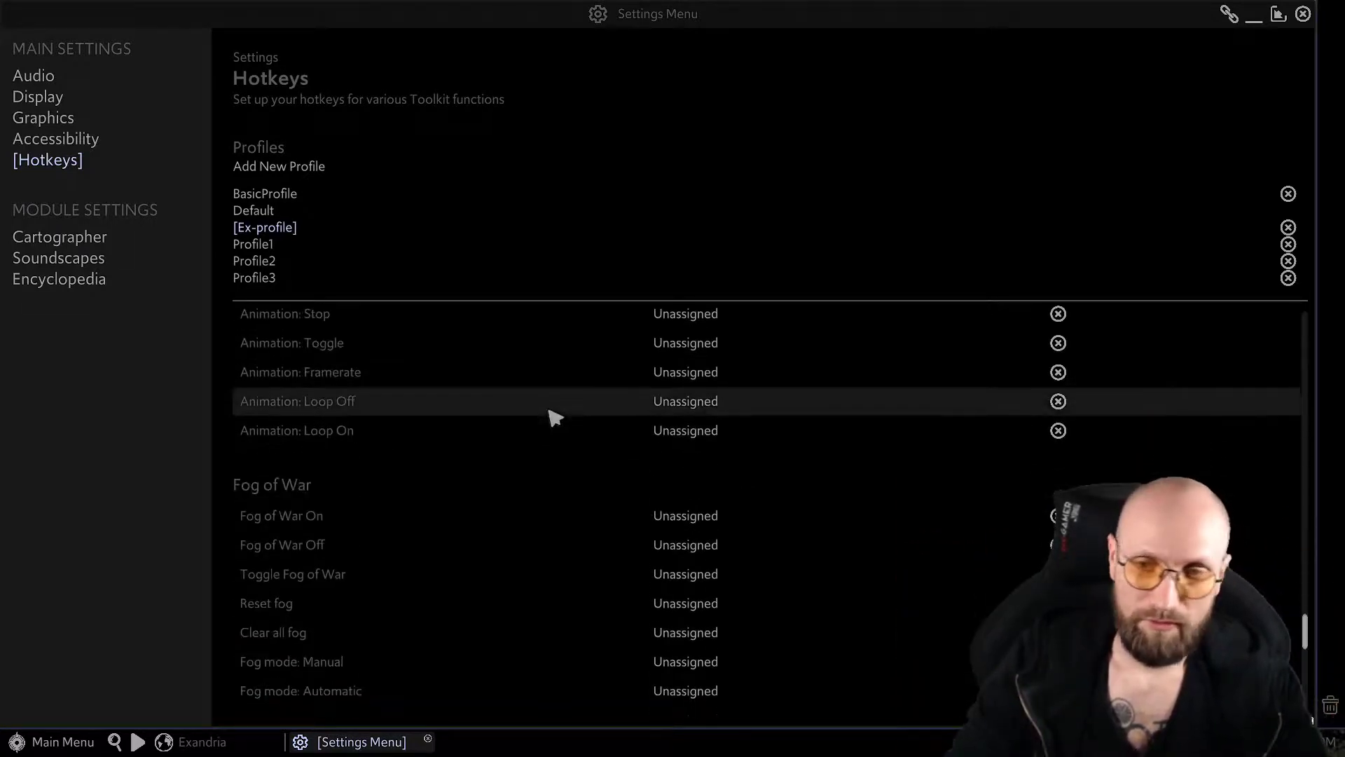
pyautogui.scroll(-4, 553, 414)
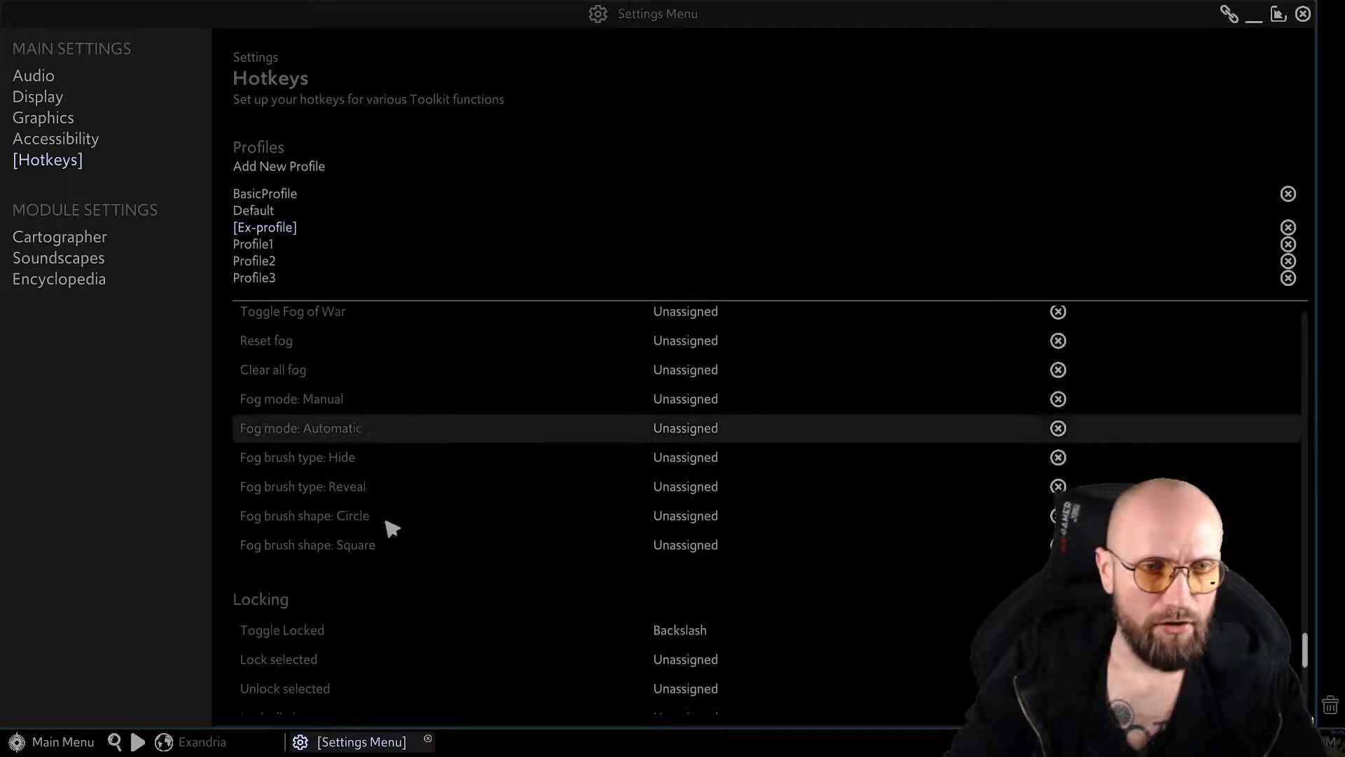
pyautogui.scroll(-4, 392, 529)
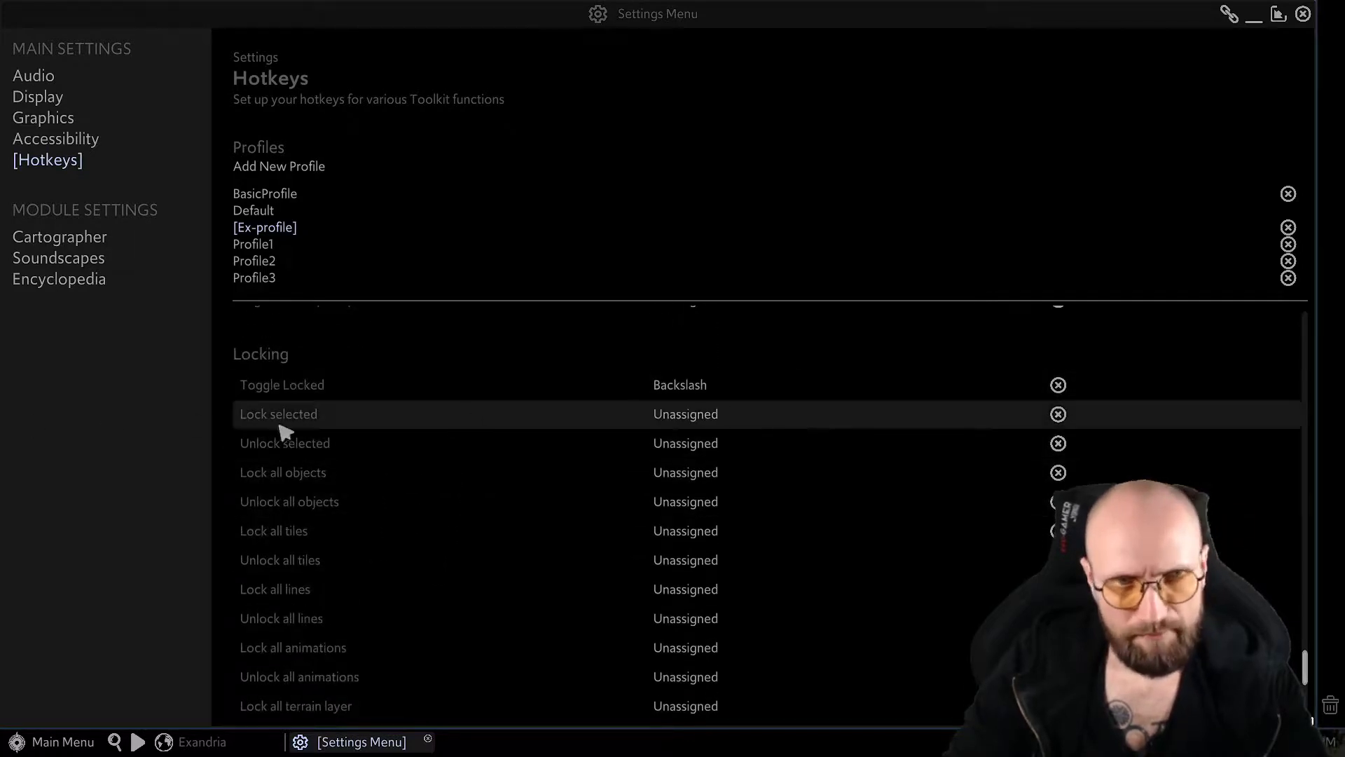
pyautogui.scroll(-1, 364, 375)
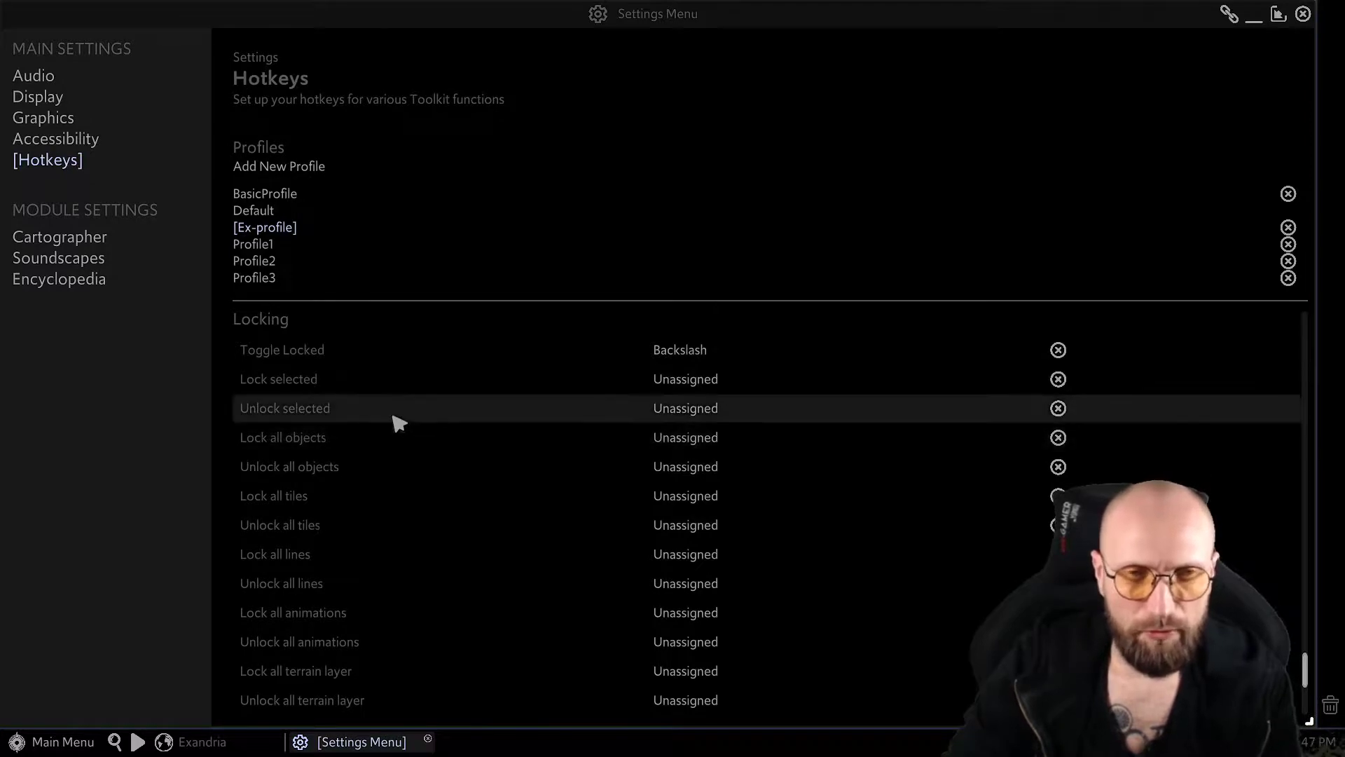
pyautogui.scroll(-5, 399, 423)
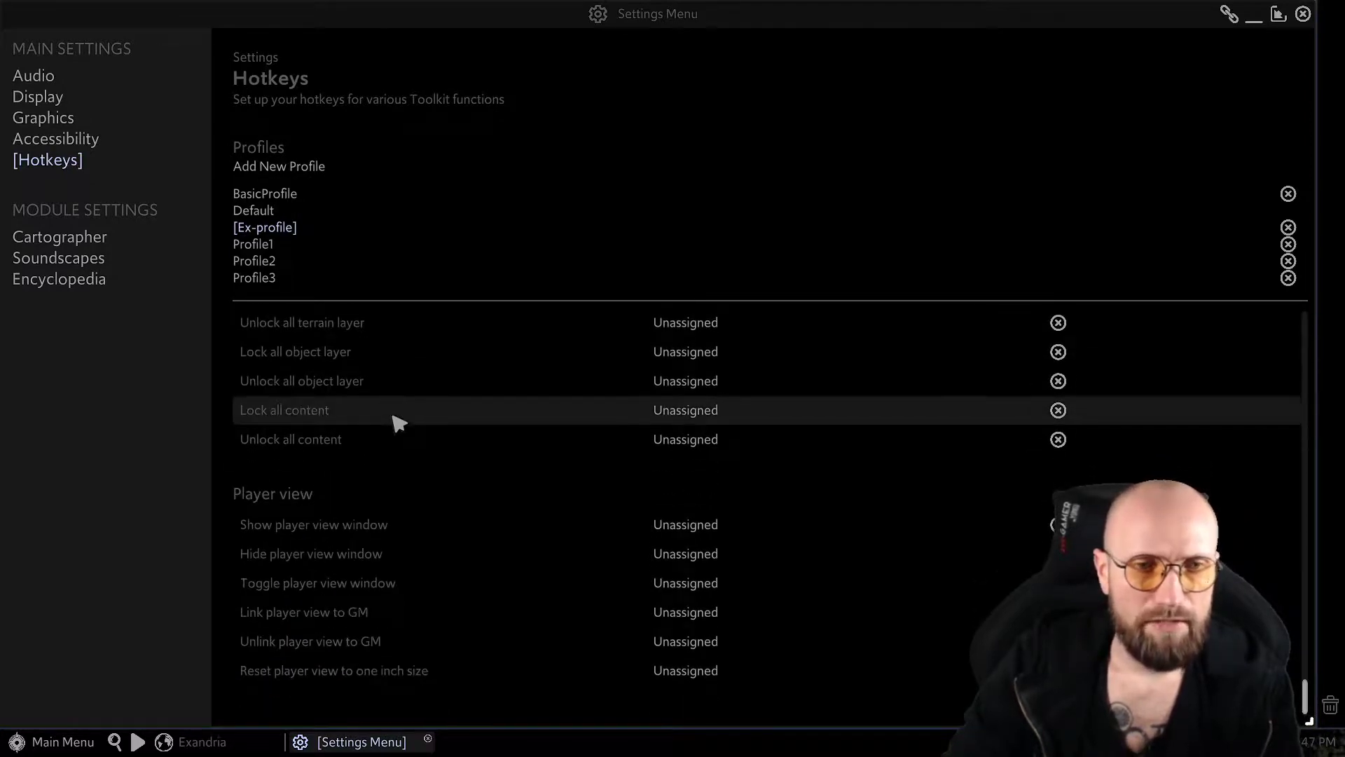
# Return to the start of the hotkey list and close the settings window.
pyautogui.scroll(5, 398, 423)
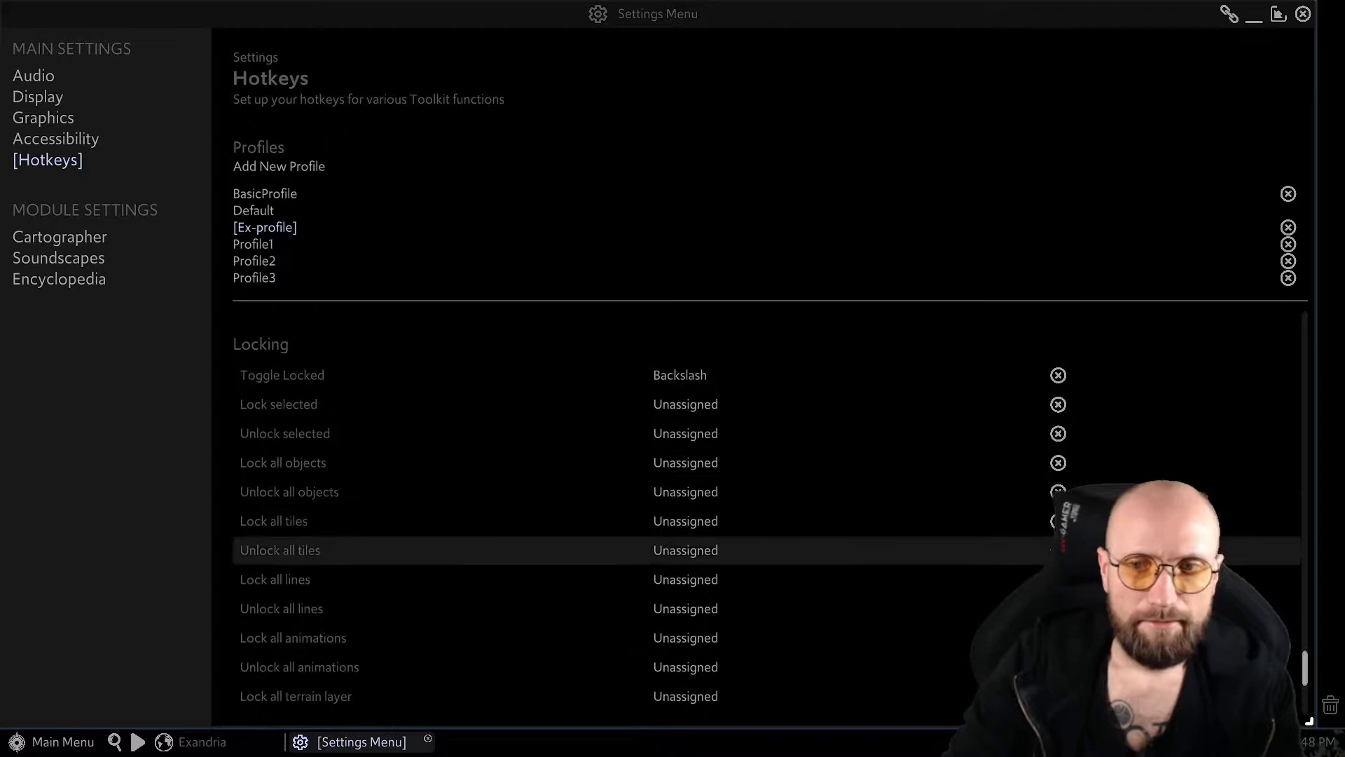
pyautogui.moveTo(1304, 669); pyautogui.dragTo(1254, 12)
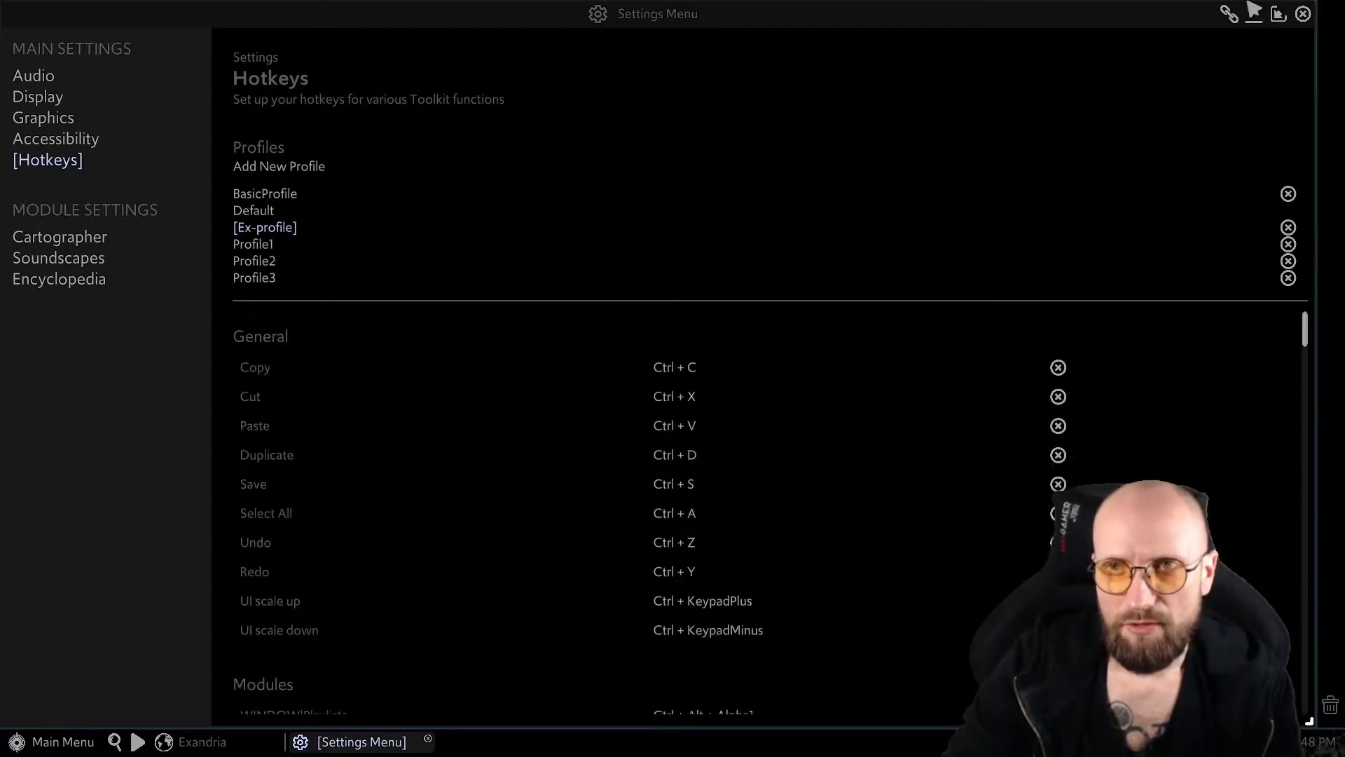
pyautogui.click(1304, 15)
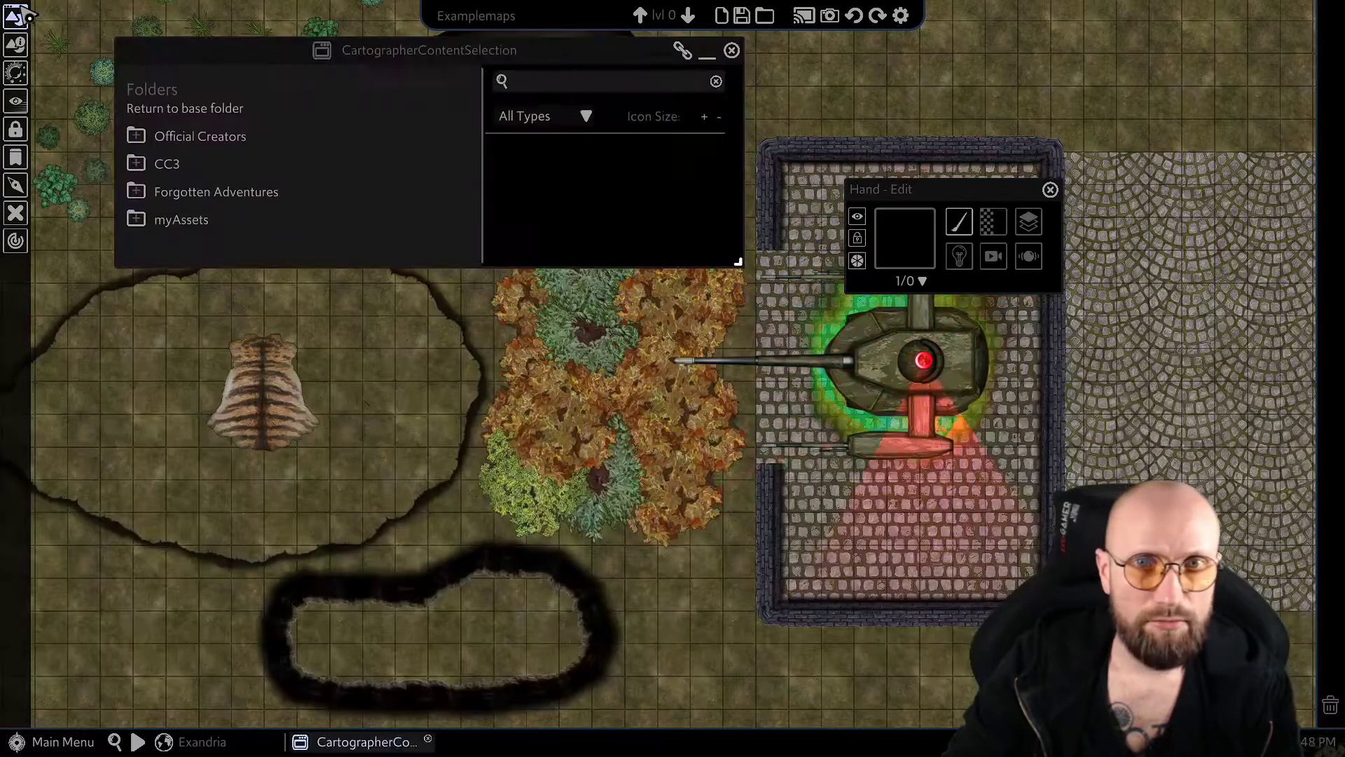
# Browse the content folders to Official Creators, Arkenforge, Effects, Animations, and reposition and enlarge the content selection window.
pyautogui.click(137, 137)
pyautogui.click(154, 164)
pyautogui.click(171, 192)
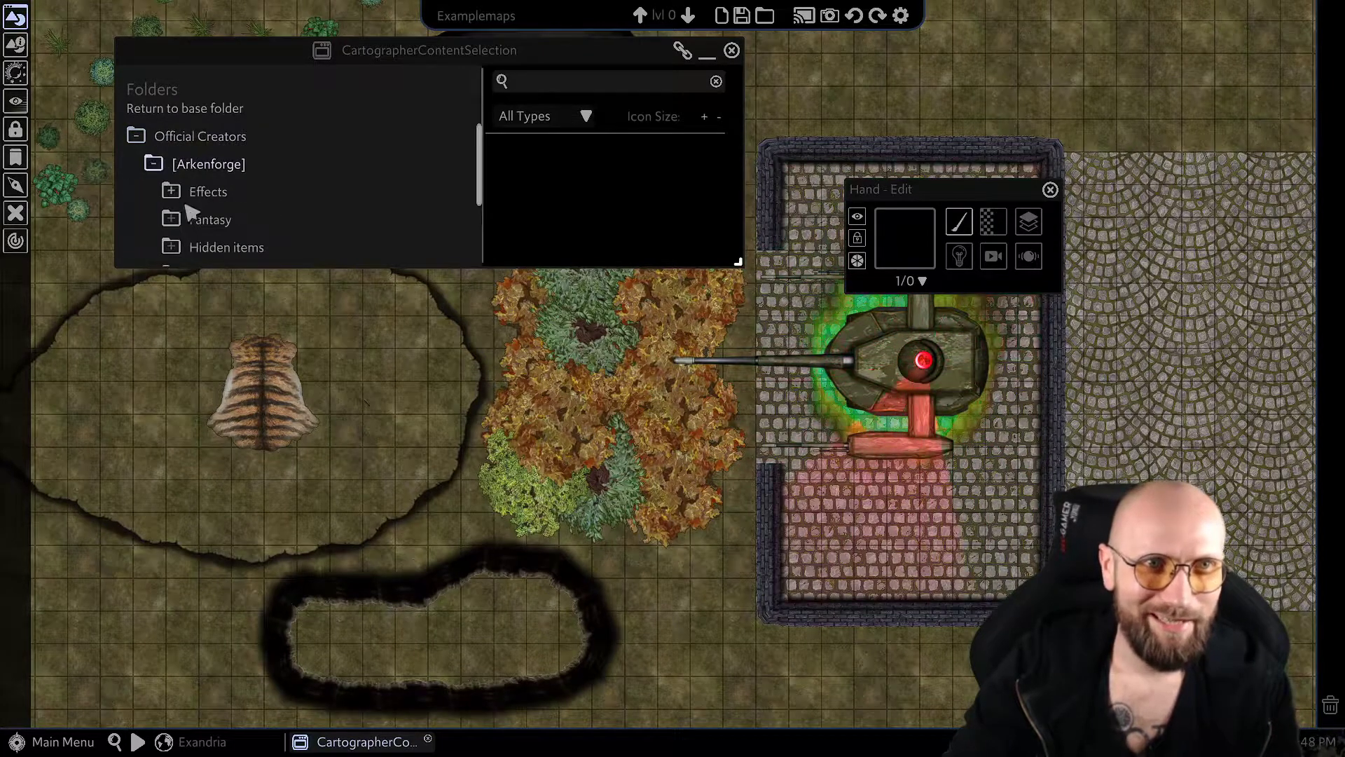
pyautogui.click(208, 219)
pyautogui.moveTo(390, 54); pyautogui.dragTo(293, 42)
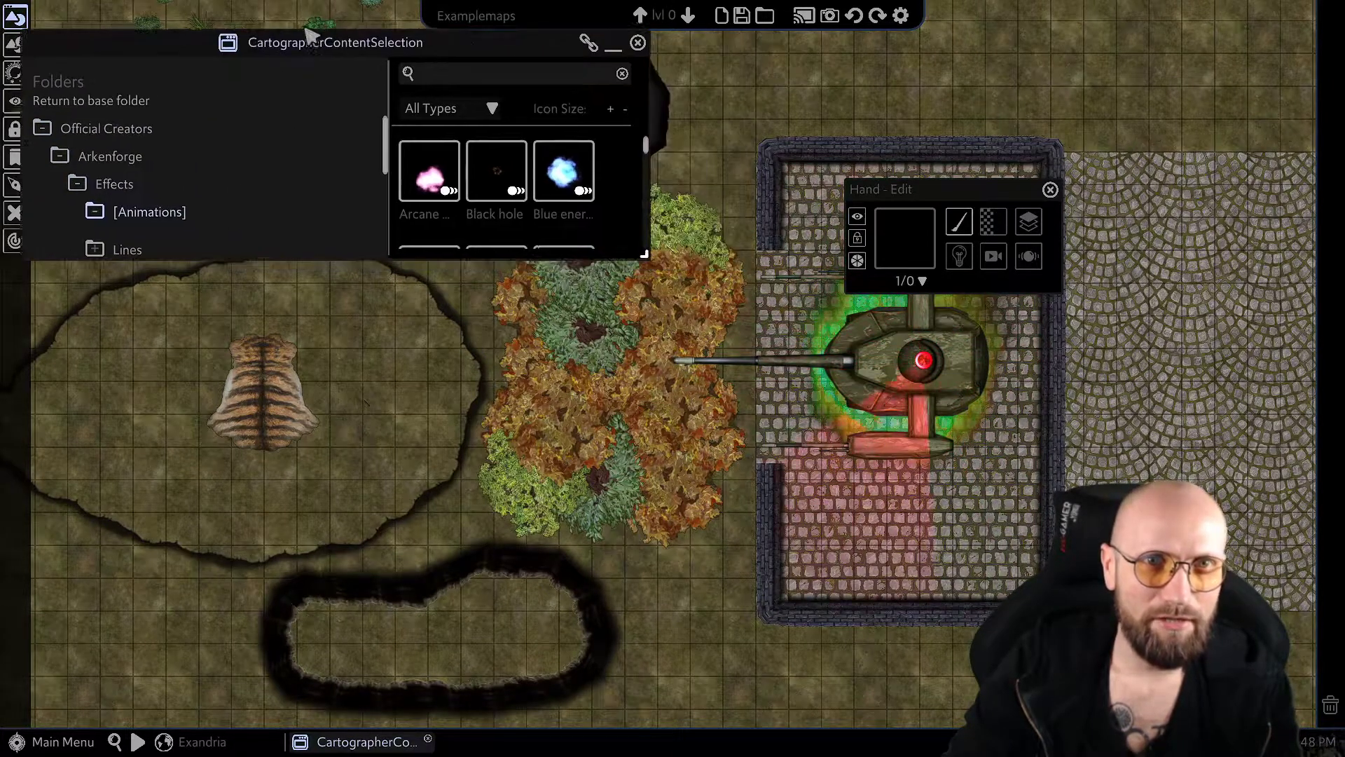
pyautogui.moveTo(640, 250); pyautogui.dragTo(591, 551)
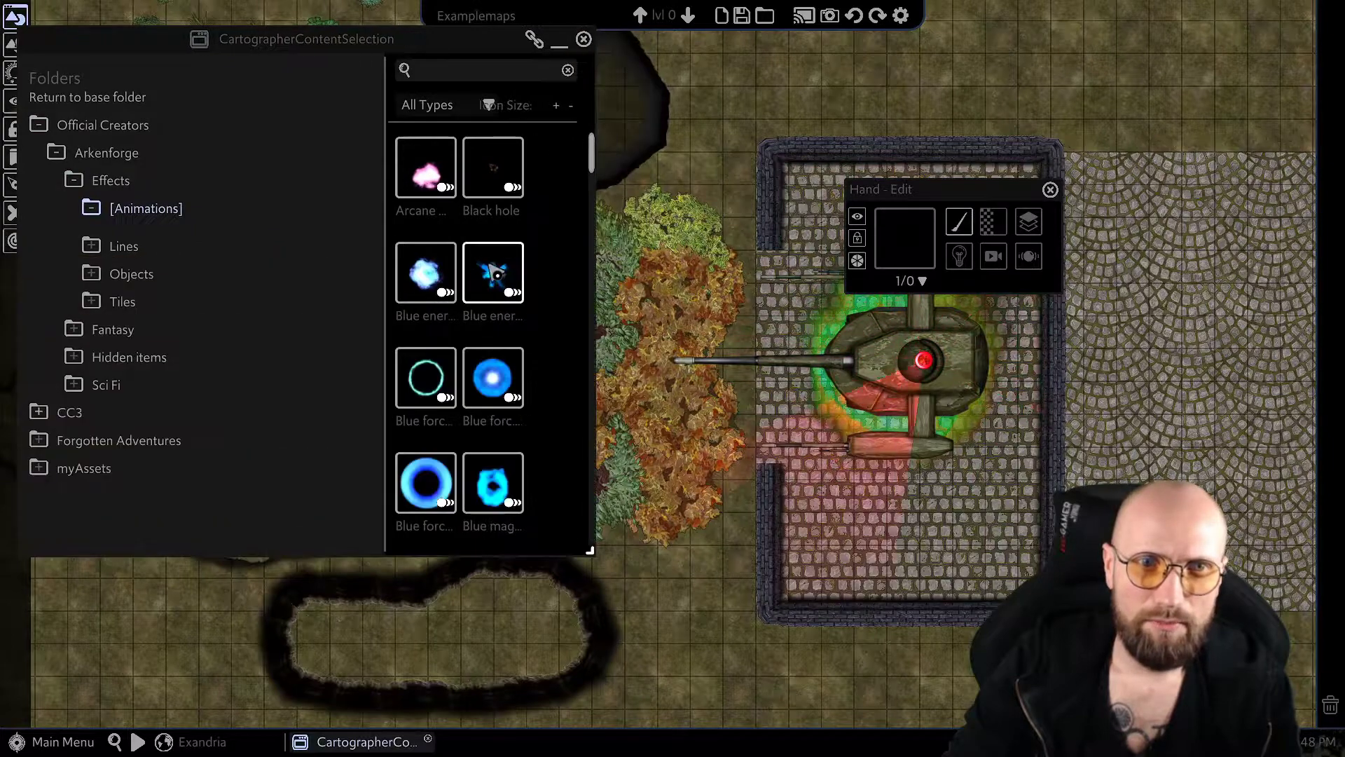
# Place the Arcane wall animation on the cobblestone area beside the walled room.
pyautogui.press('Right')
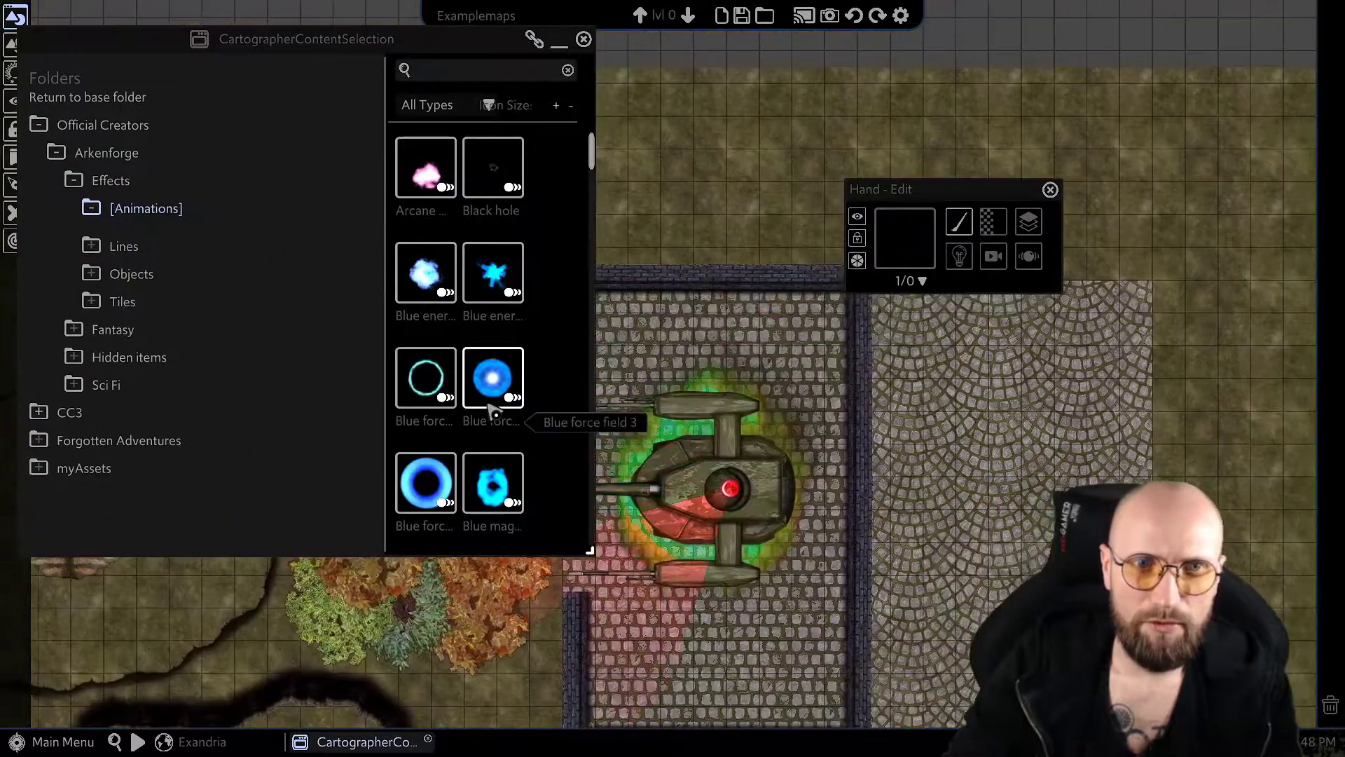
pyautogui.rightClick(435, 172)
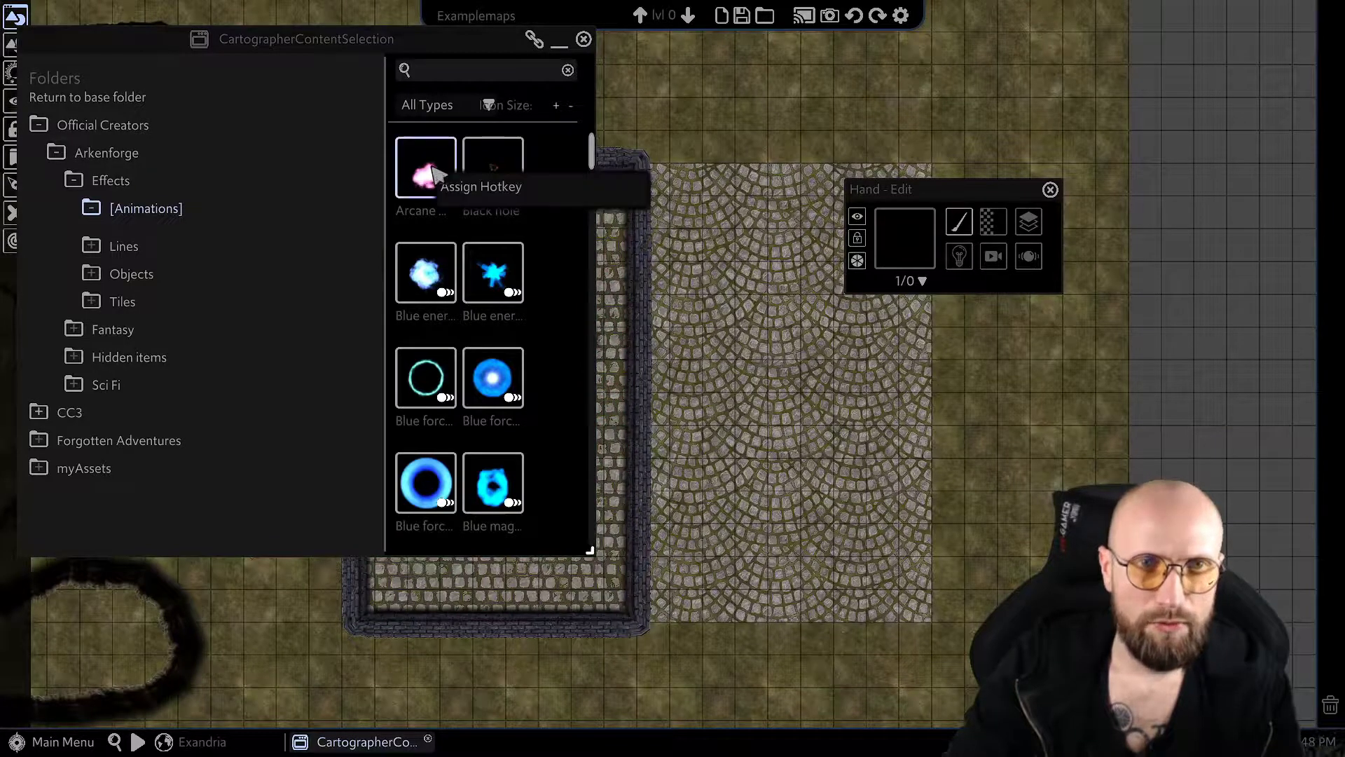
pyautogui.click(419, 224)
pyautogui.click(425, 172)
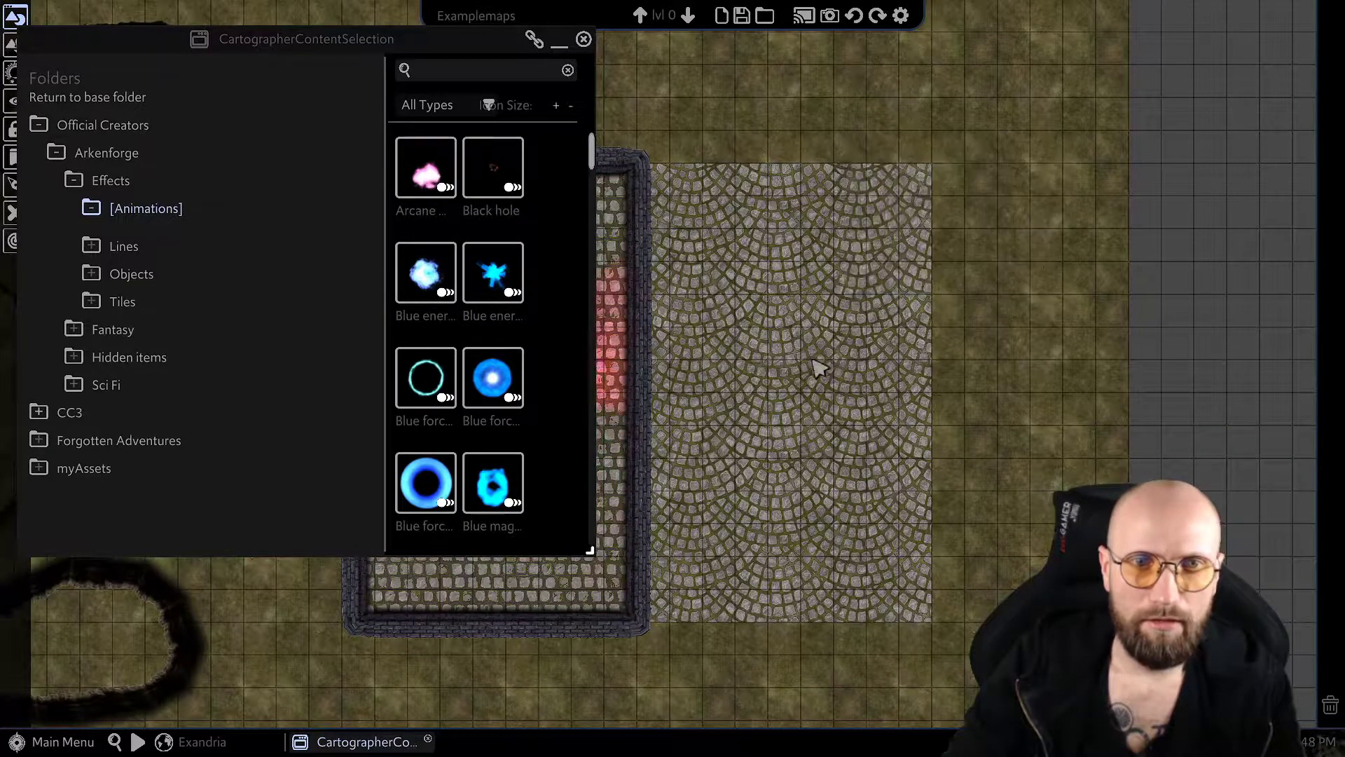
pyautogui.click(424, 175)
pyautogui.moveTo(739, 385); pyautogui.dragTo(459, 469, button='right')
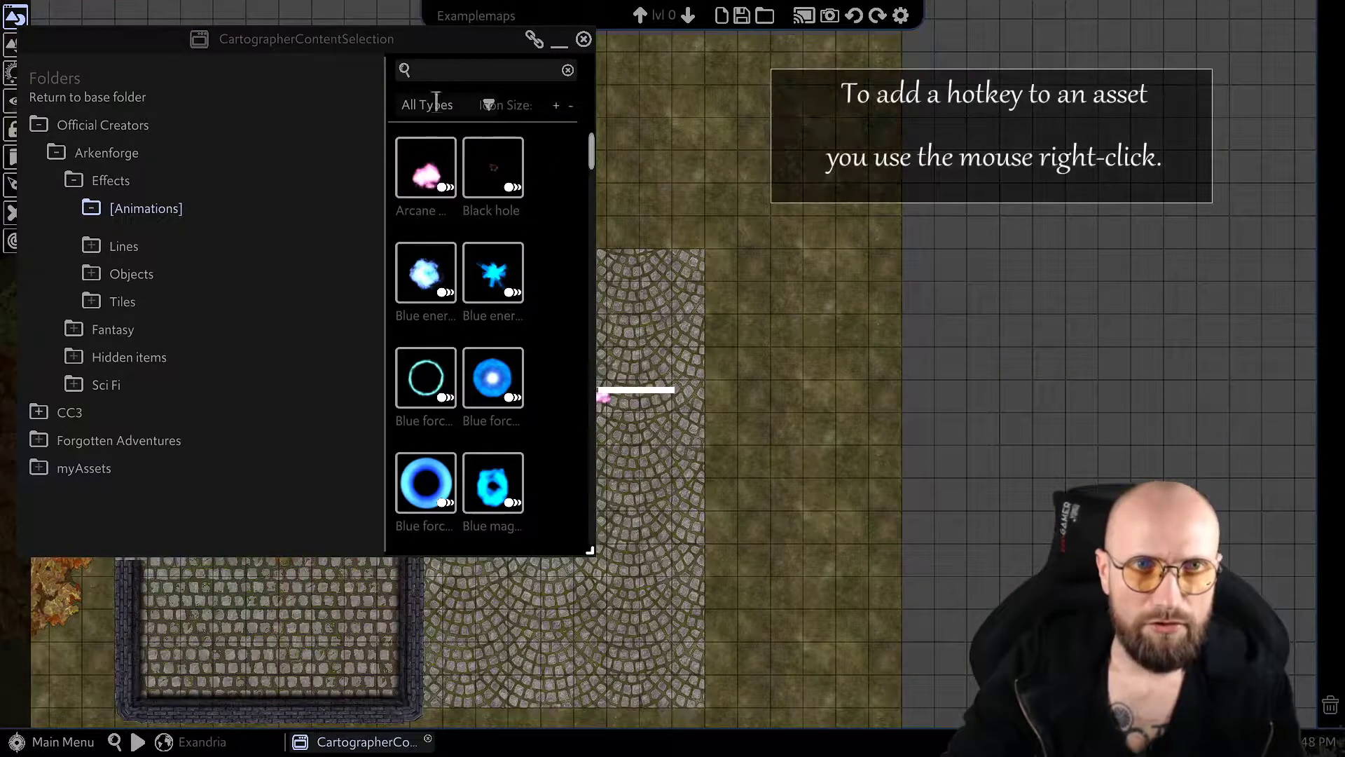
pyautogui.moveTo(850, 360); pyautogui.dragTo(555, 315, button='right')
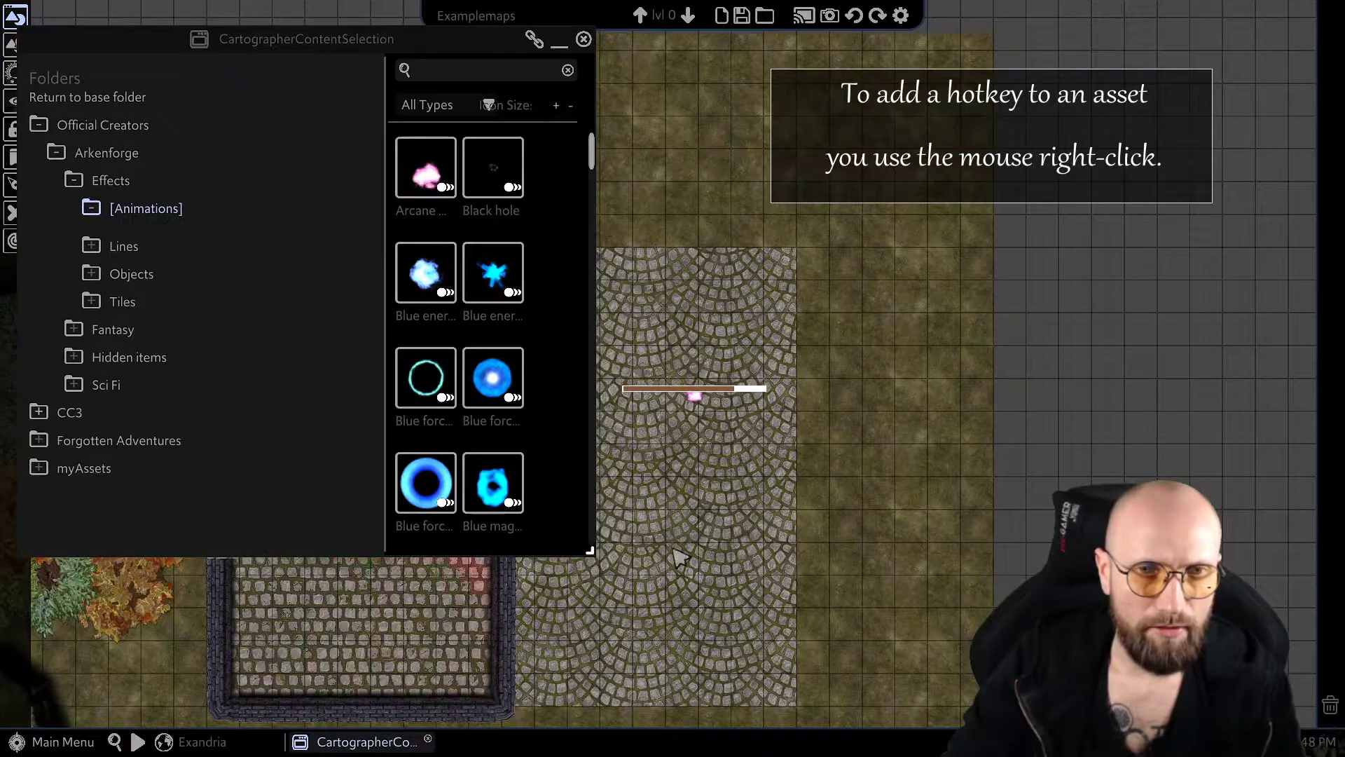
pyautogui.scroll(2, 603, 364)
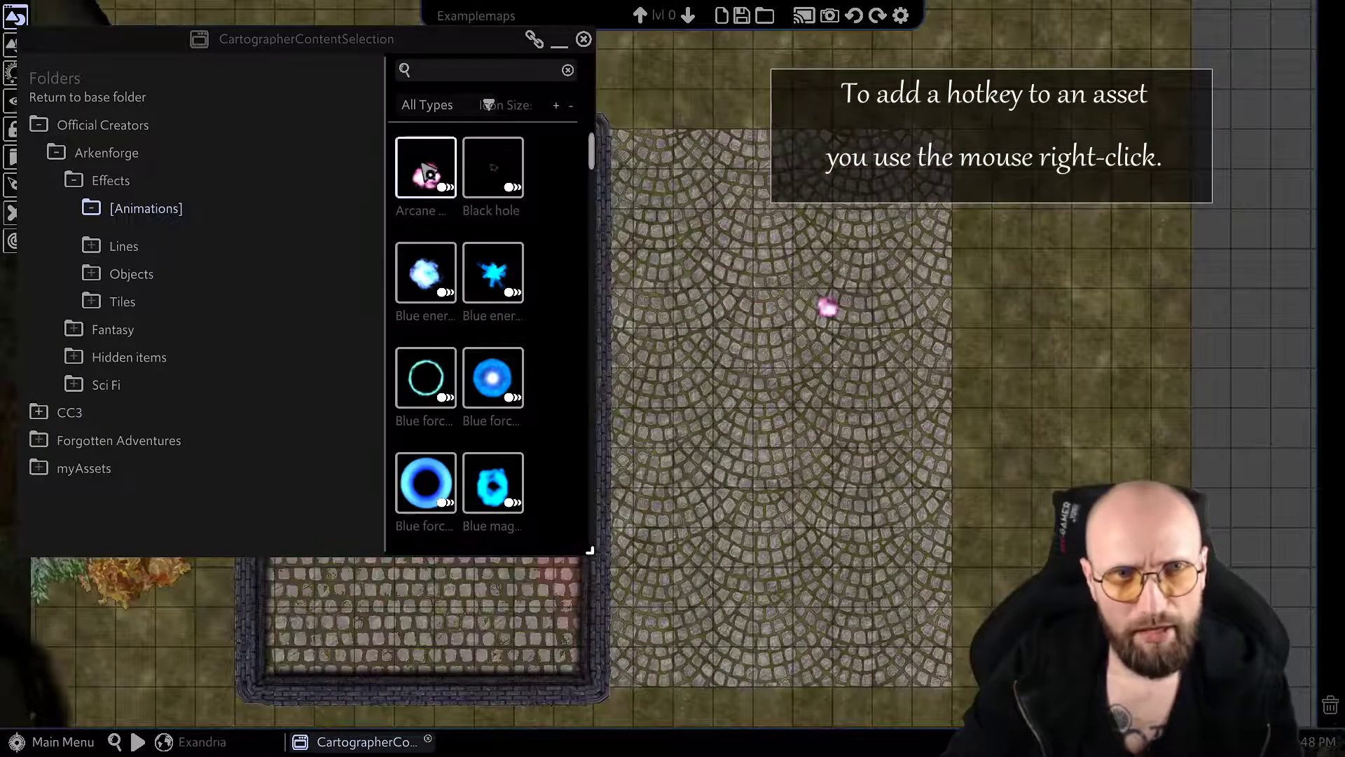
# Bring up the hotkey assignment for the Arcane wall animation and dismiss it without entering a combination.
pyautogui.rightClick(426, 170)
pyautogui.click(489, 185)
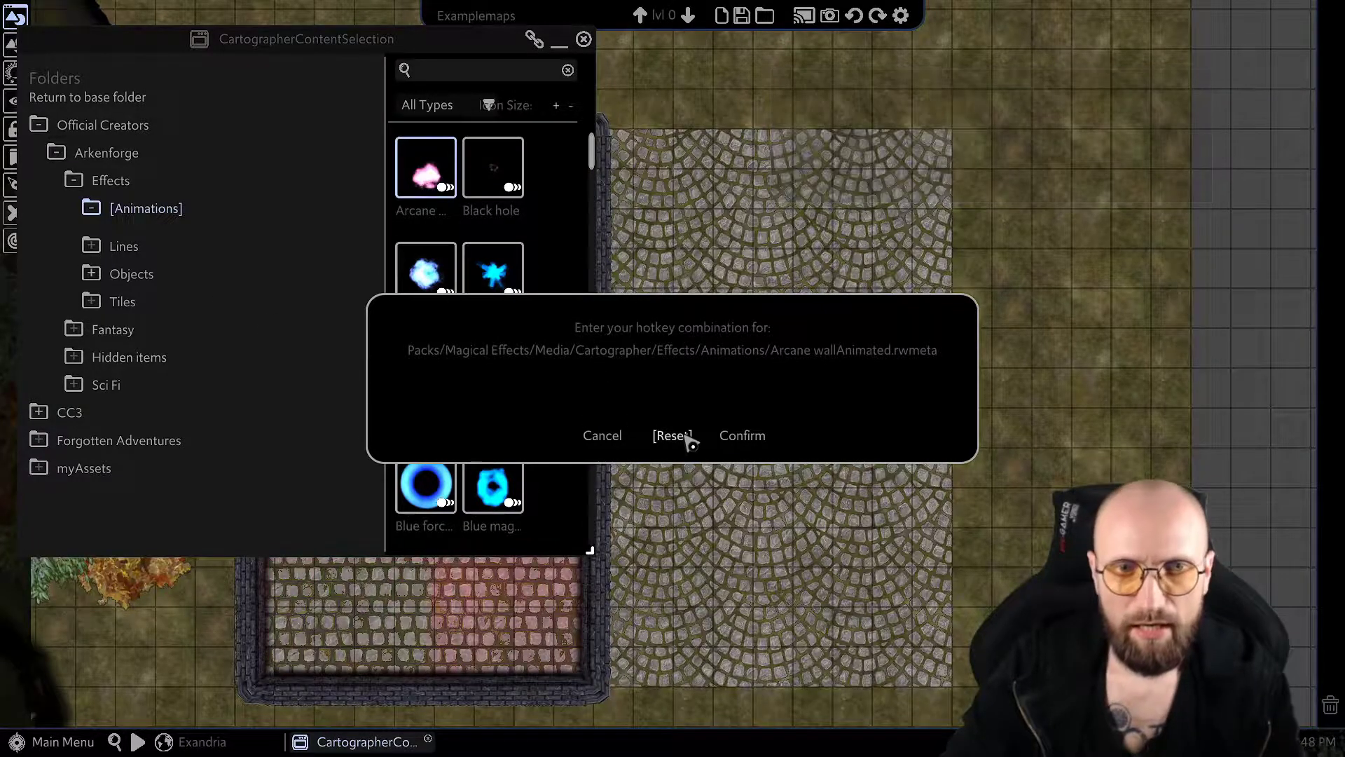
pyautogui.click(629, 441)
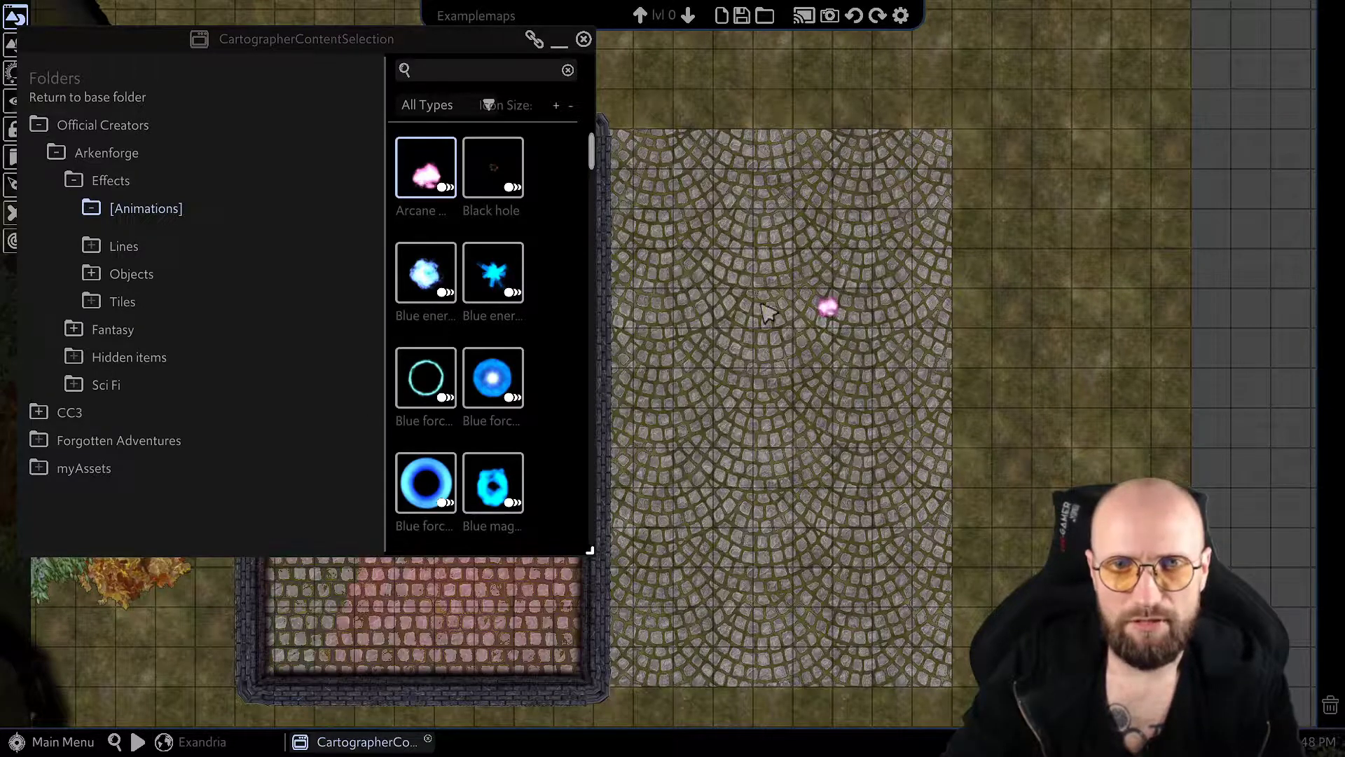
# Select the placed Arcane wall animation and the cobblestone tile in turn, and clear the selection.
pyautogui.click(827, 315)
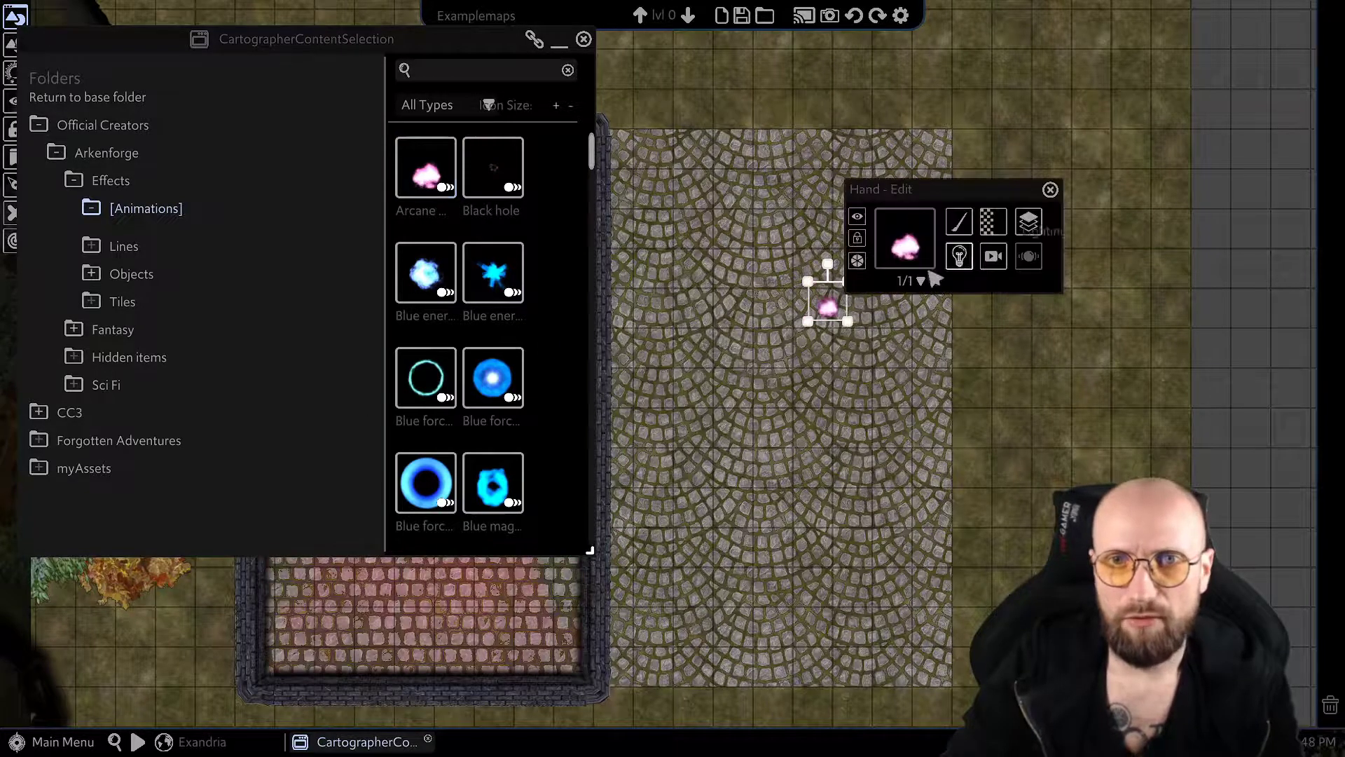
pyautogui.click(622, 335)
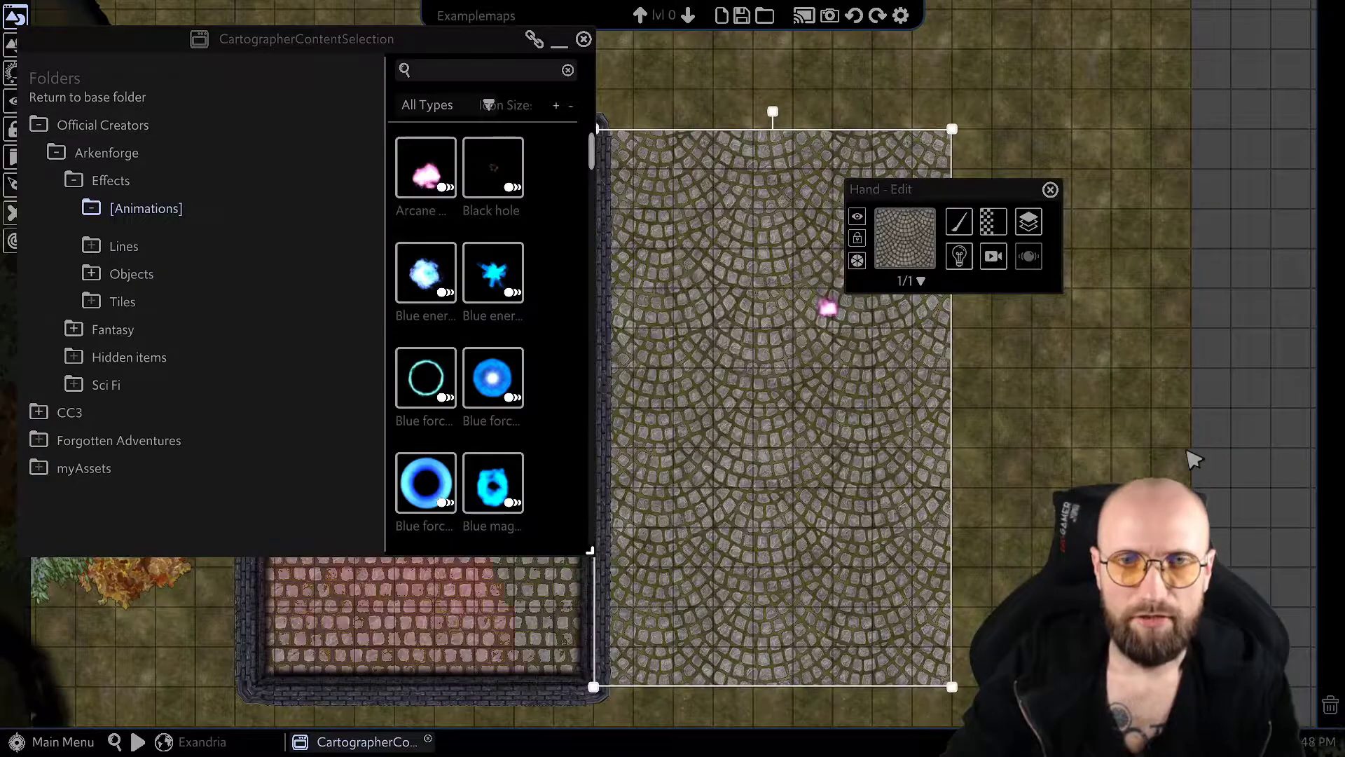
pyautogui.click(1193, 459)
# Look over the map around the trees, the walled room and the cobblestone area.
pyautogui.scroll(-2, 1066, 487)
pyautogui.moveTo(815, 390); pyautogui.dragTo(969, 348, button='right')
pyautogui.scroll(-1, 969, 348)
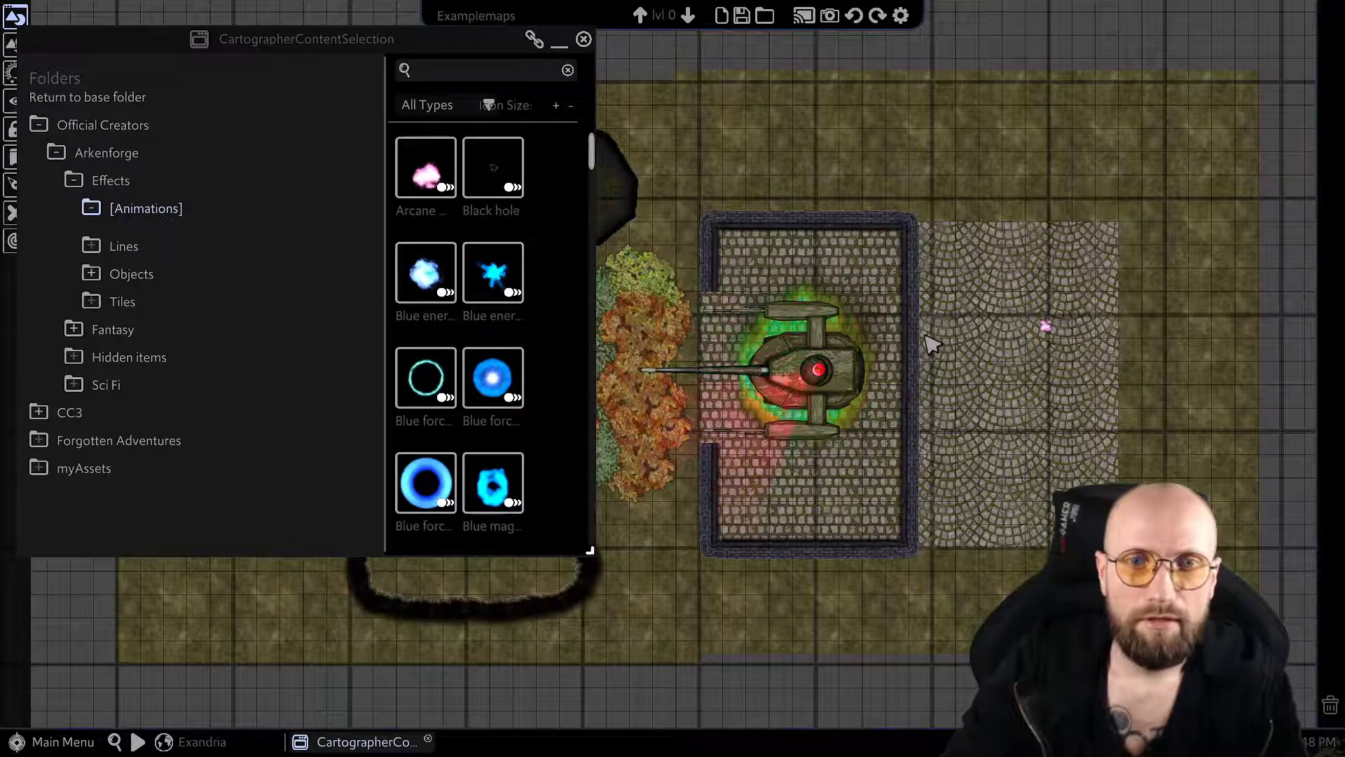
pyautogui.press('Left')
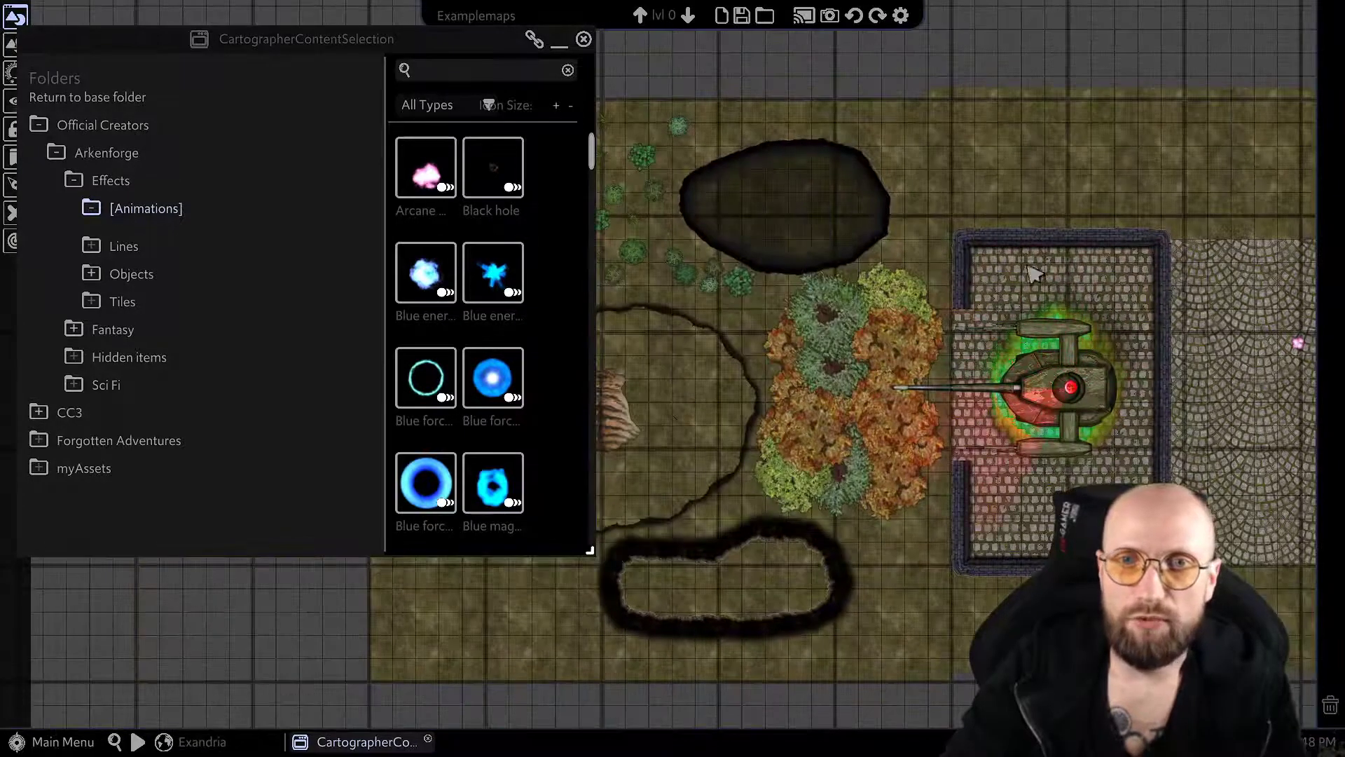
pyautogui.press('Right')
pyautogui.press('Up')
pyautogui.press('Left')
pyautogui.press('Down')
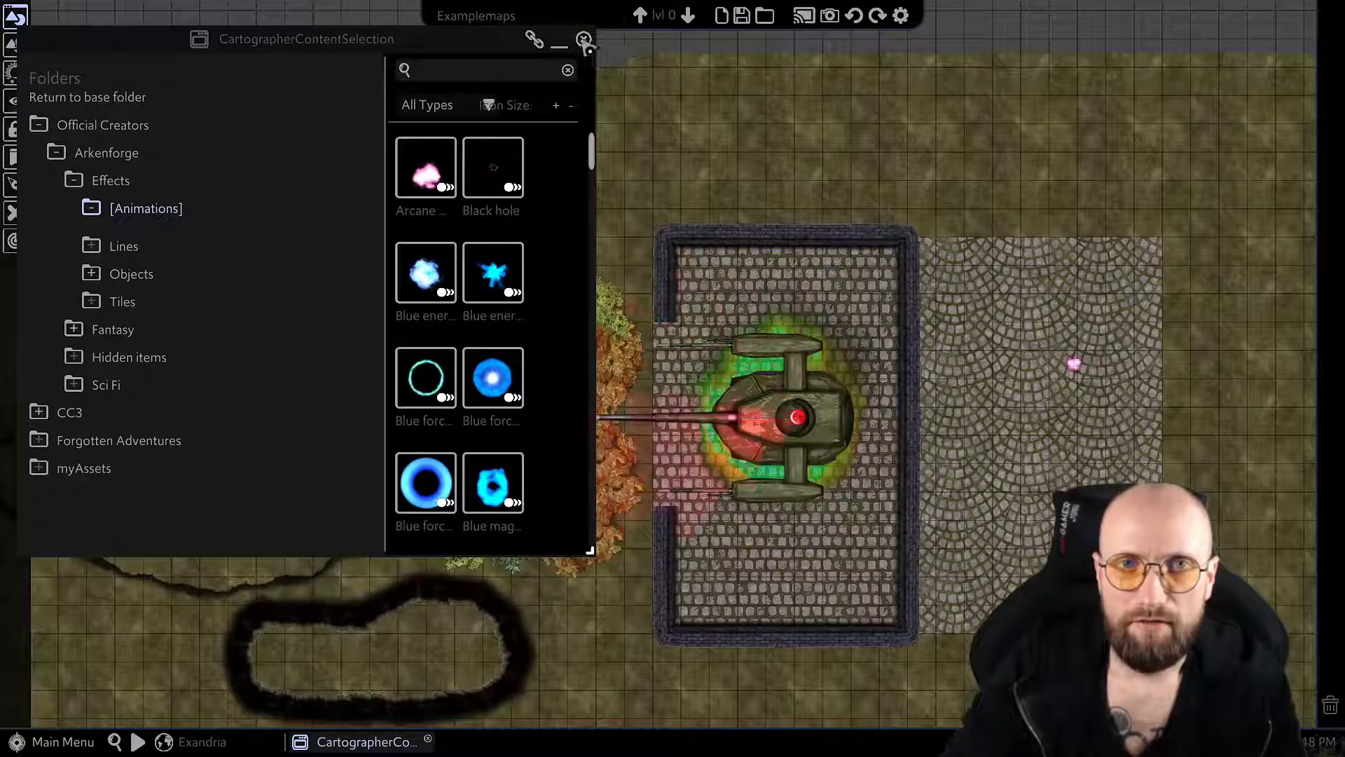
# Close the content selection window and show the walled room and cobblestone area unobstructed.
pyautogui.click(584, 39)
pyautogui.press('Right')
pyautogui.press('Down')
pyautogui.press('Right')
pyautogui.press('Down')
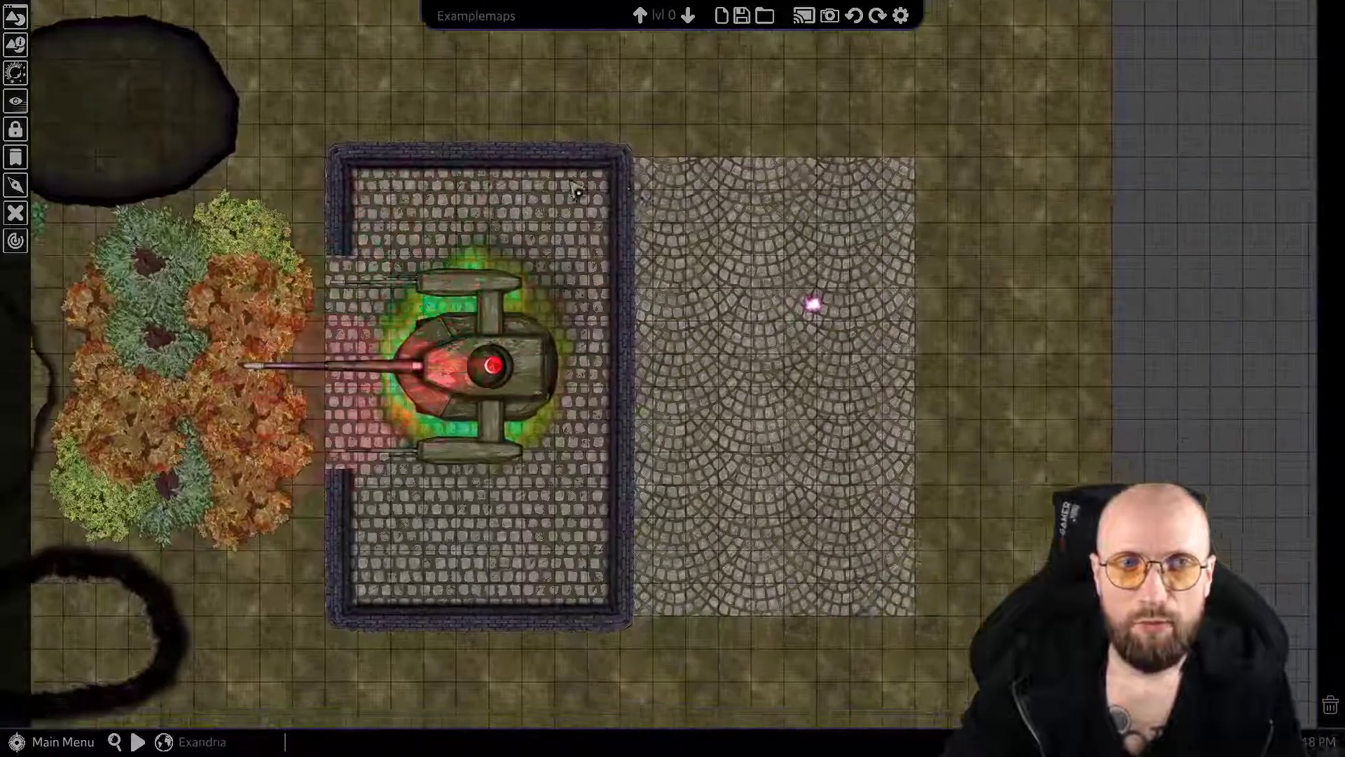